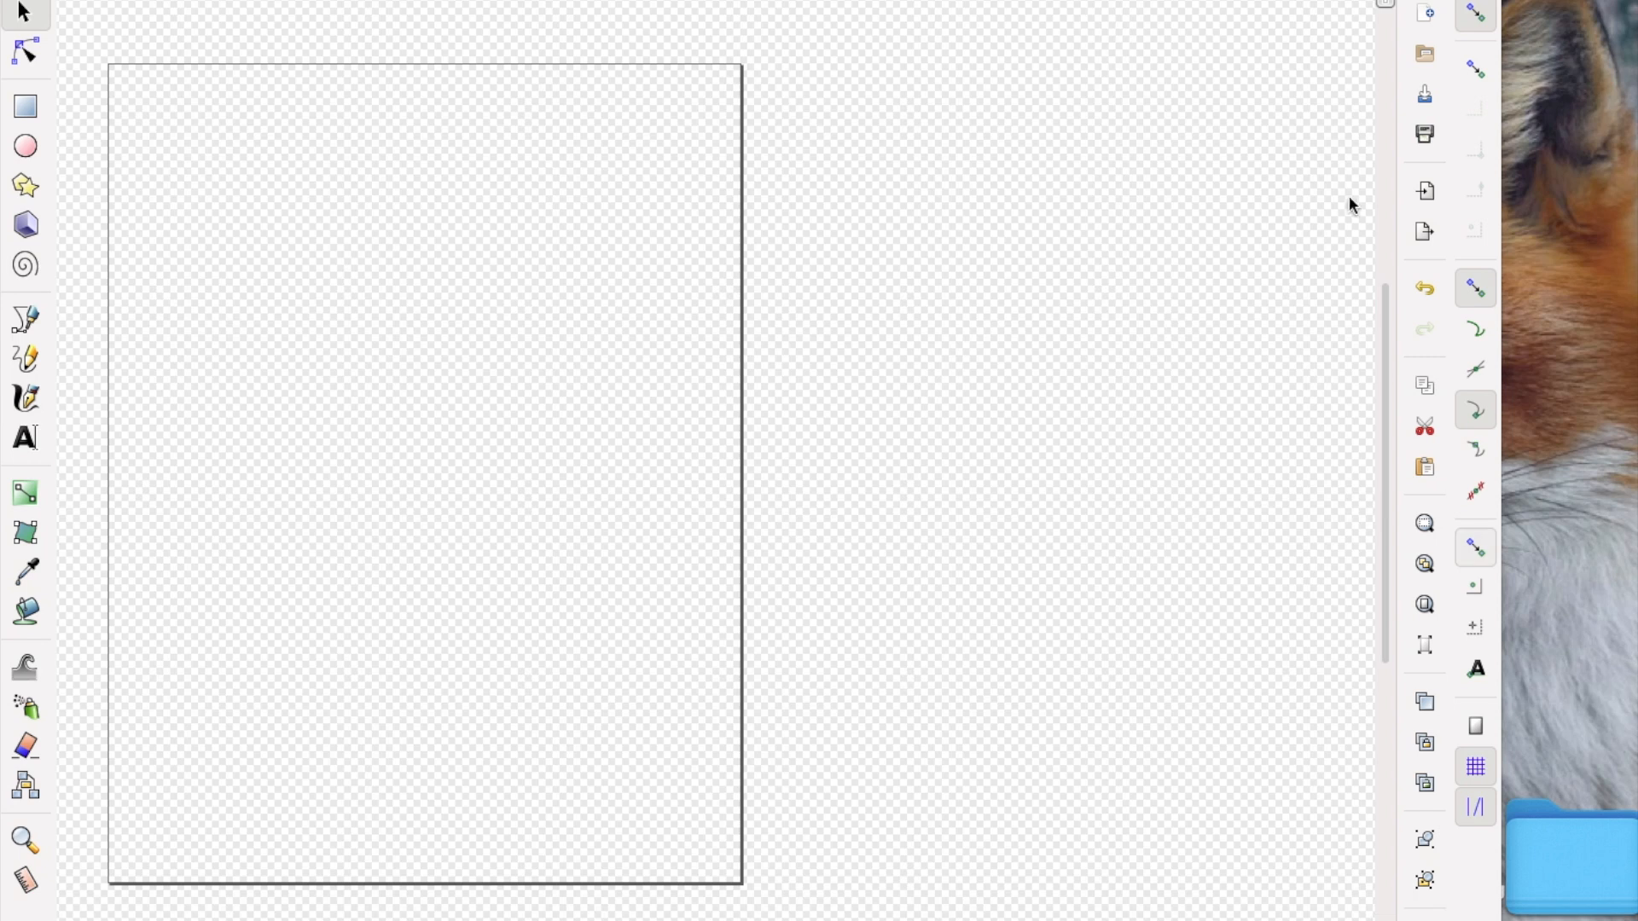
Import the heart JPG, 6.jpg and paint wipe.svg from the "test test test" folder into the document
double_click(1615, 911)
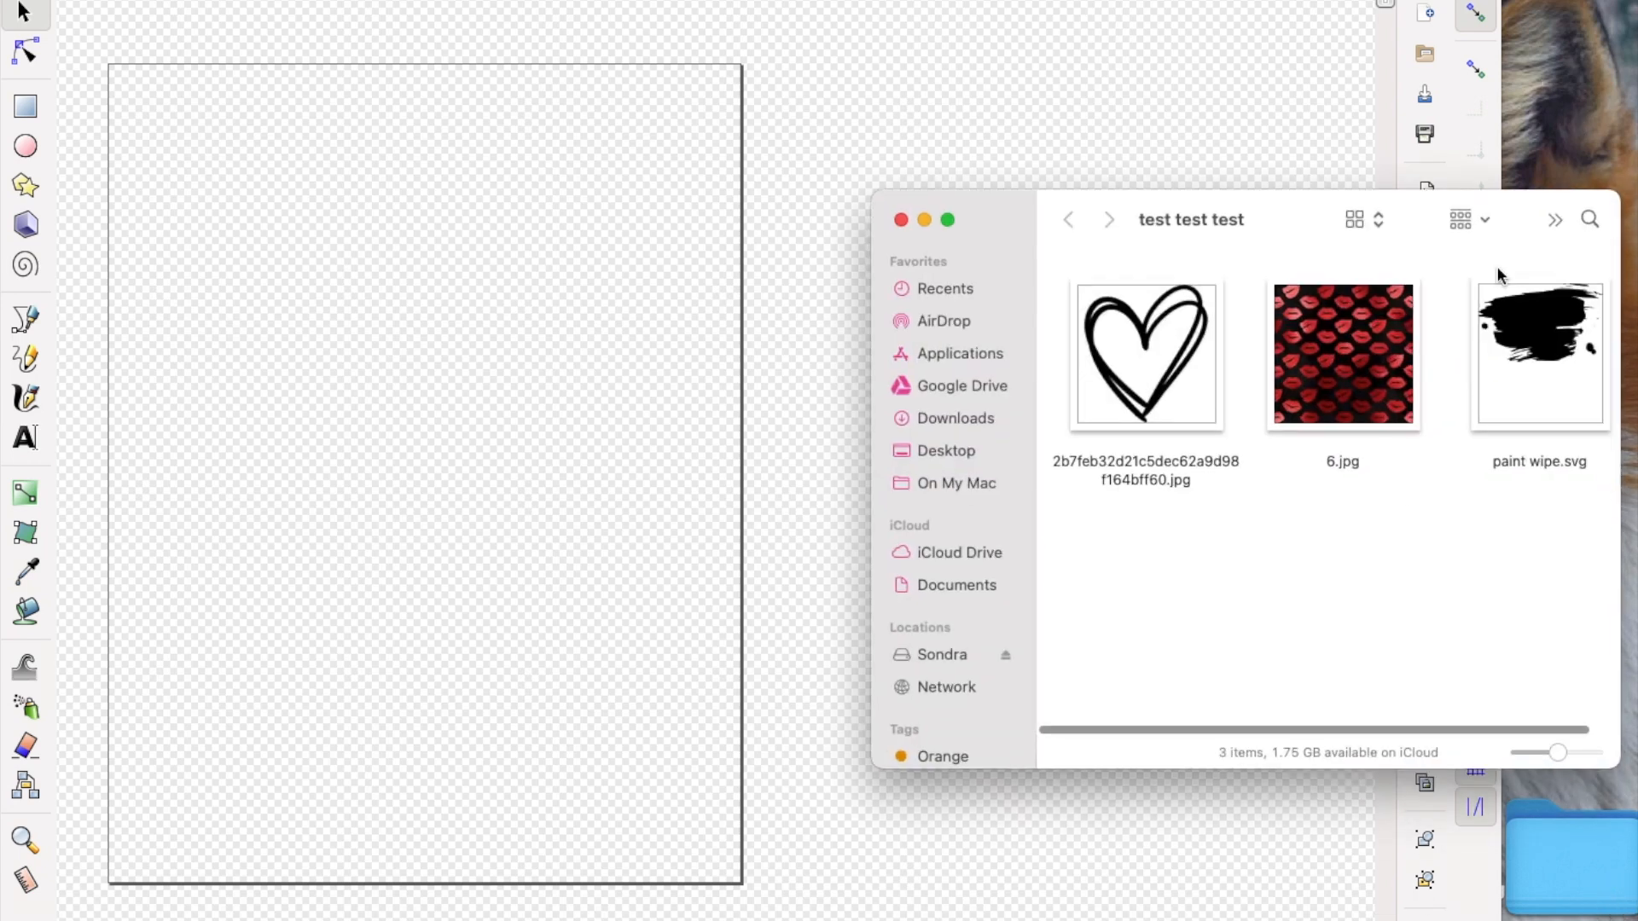
left_click_drag(1550, 521, 1100, 384)
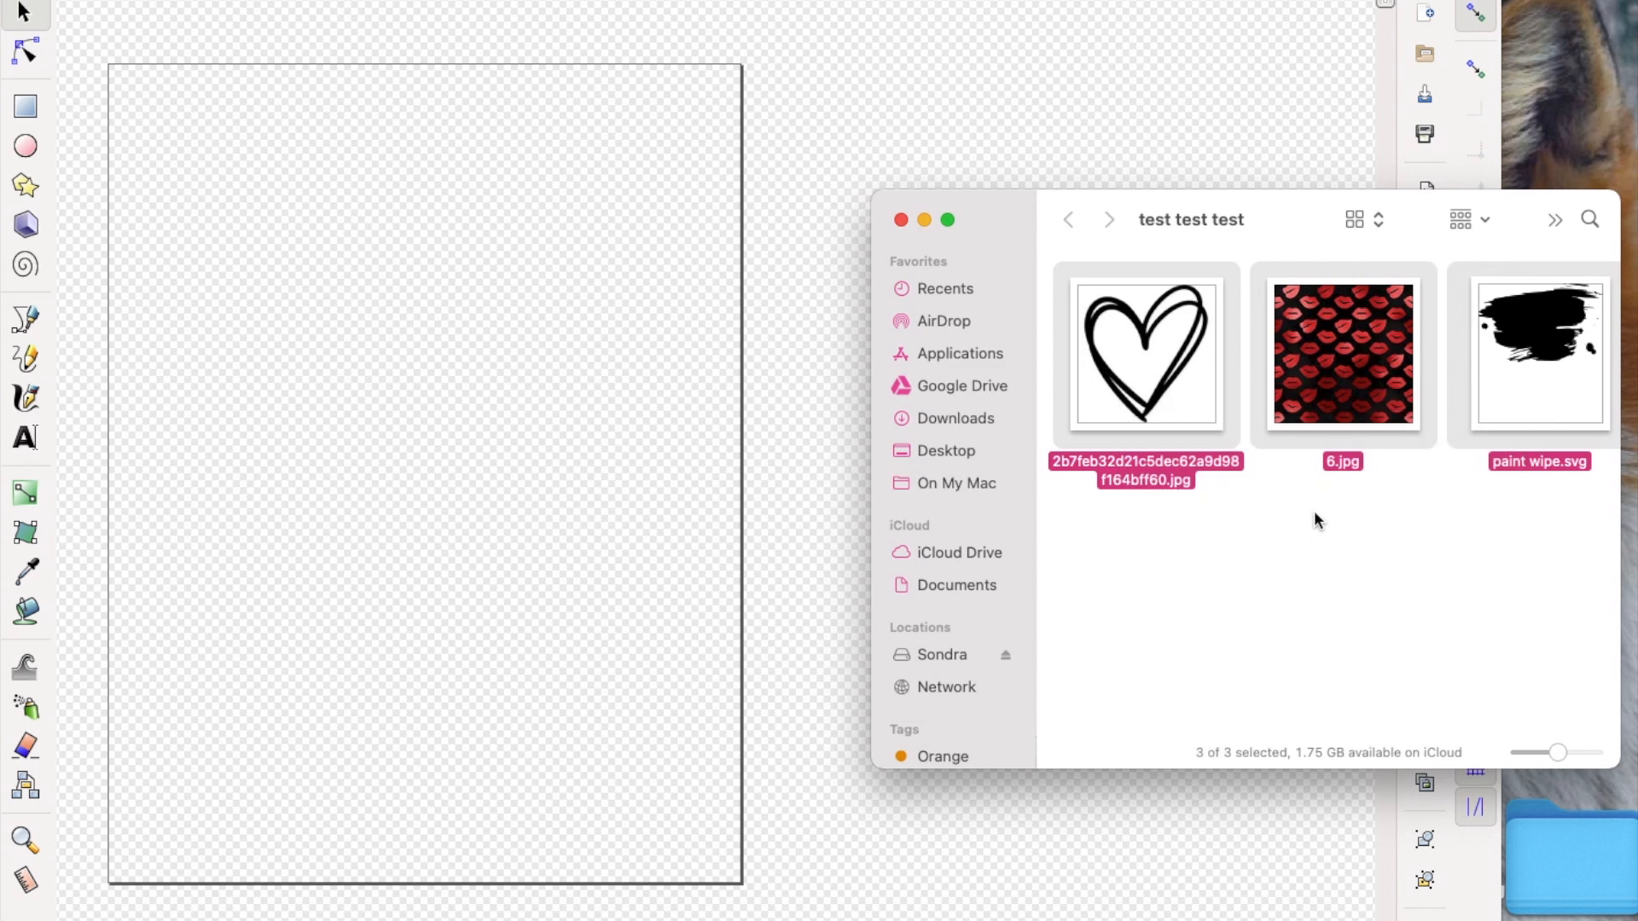
left_click_drag(1519, 436, 632, 435)
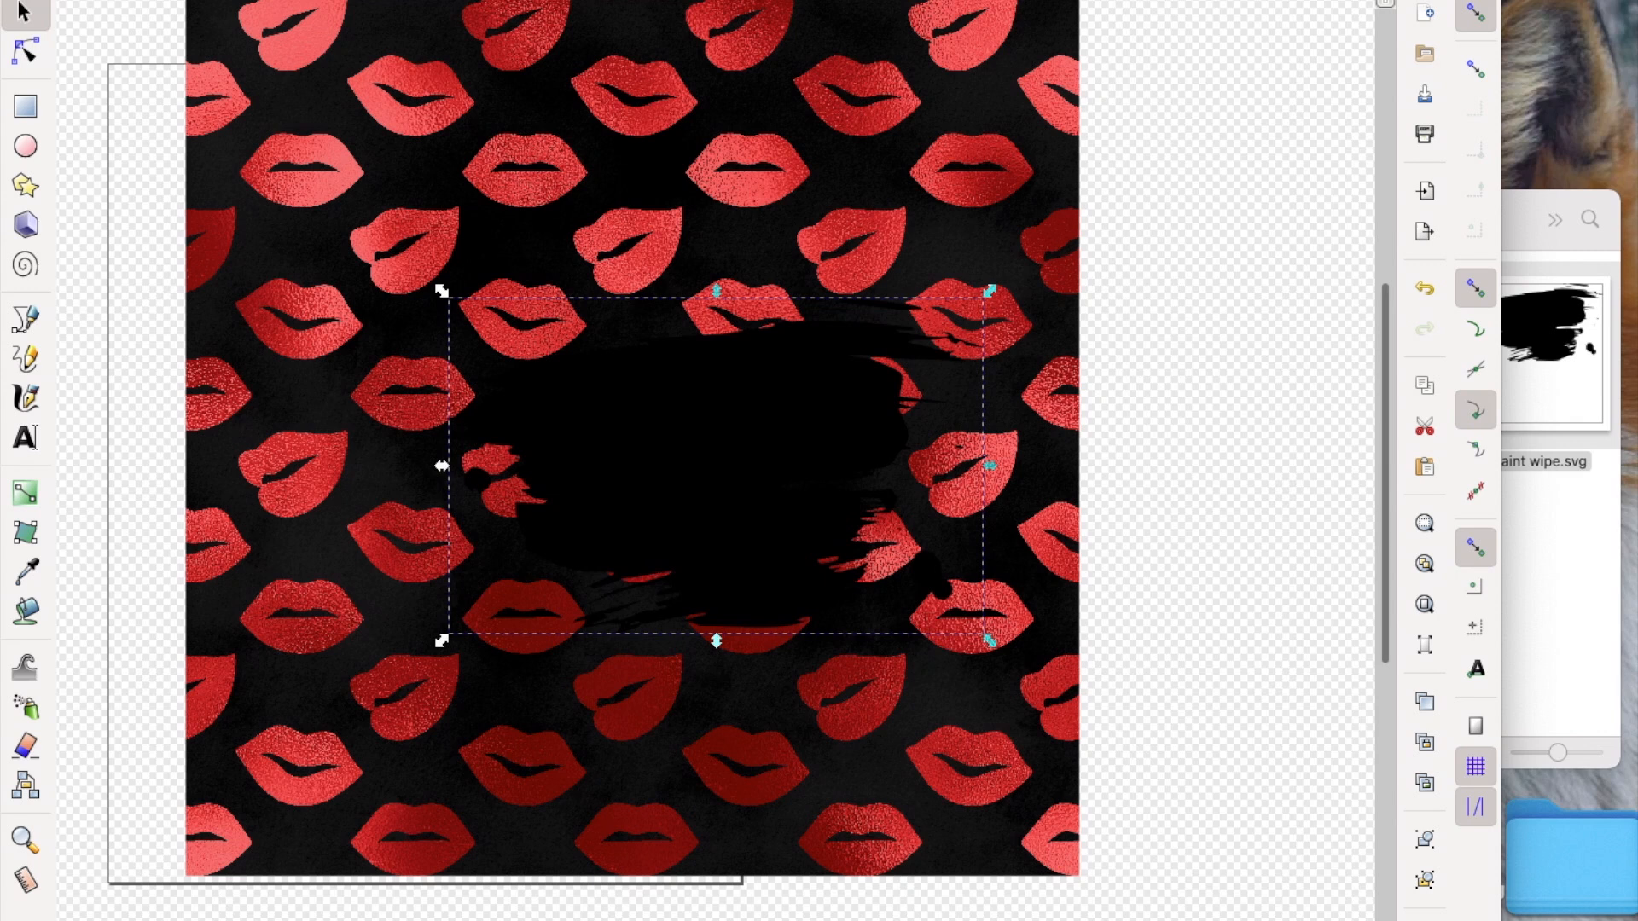
left_click_drag(1501, 461, 1633, 461)
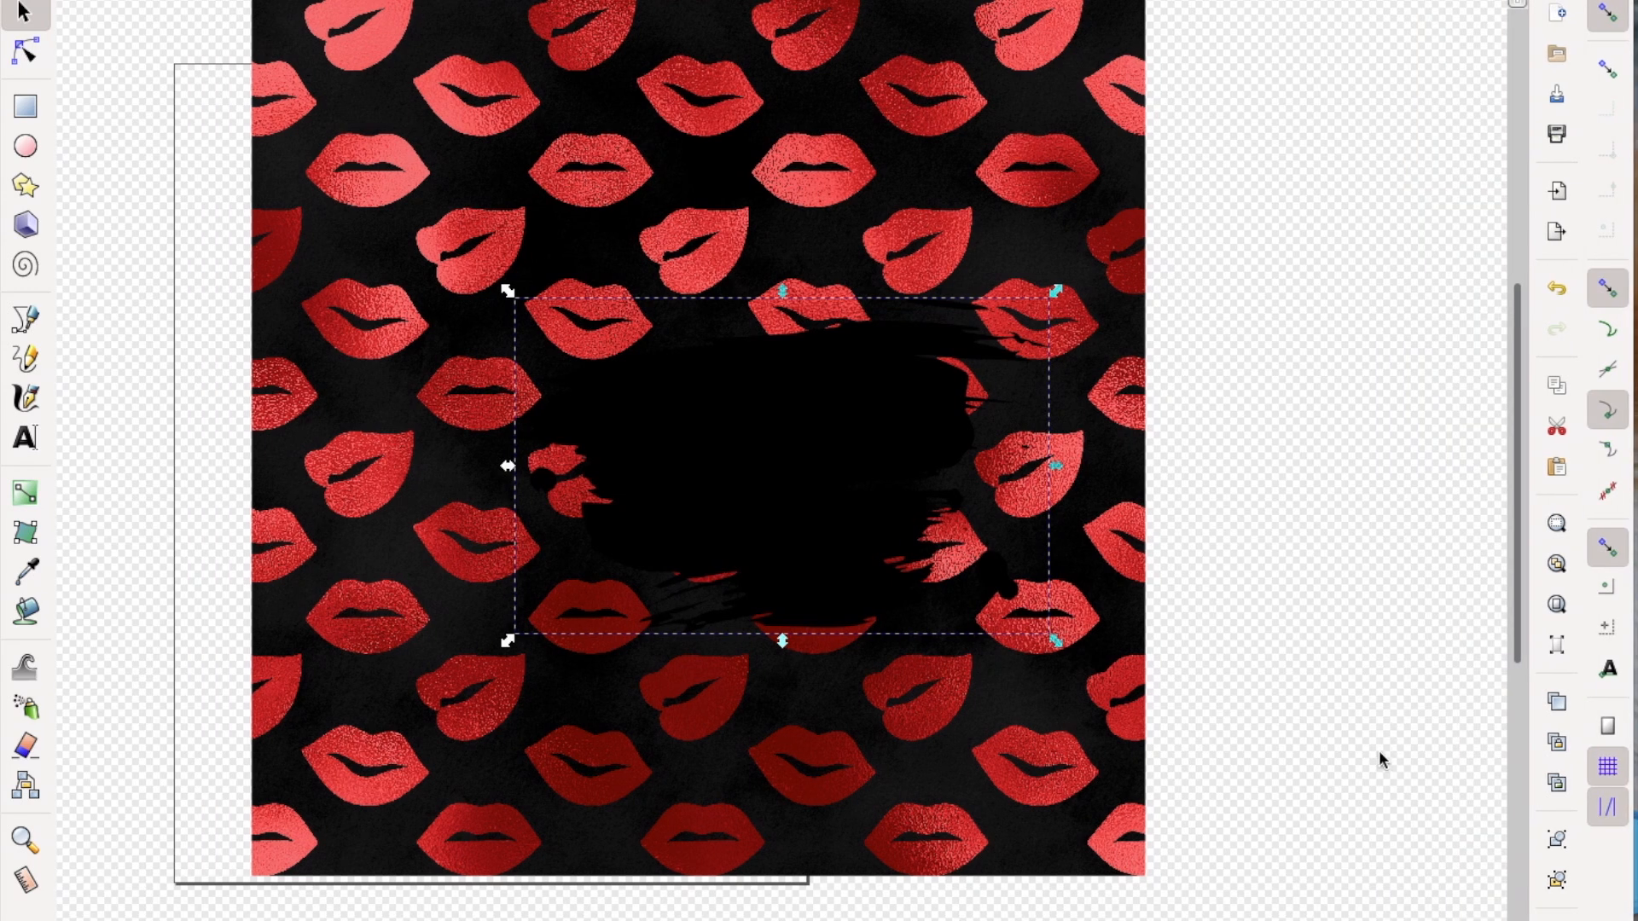
Scale the red lips pattern image down to about a third of its size
left_click(969, 881)
left_click(1023, 844)
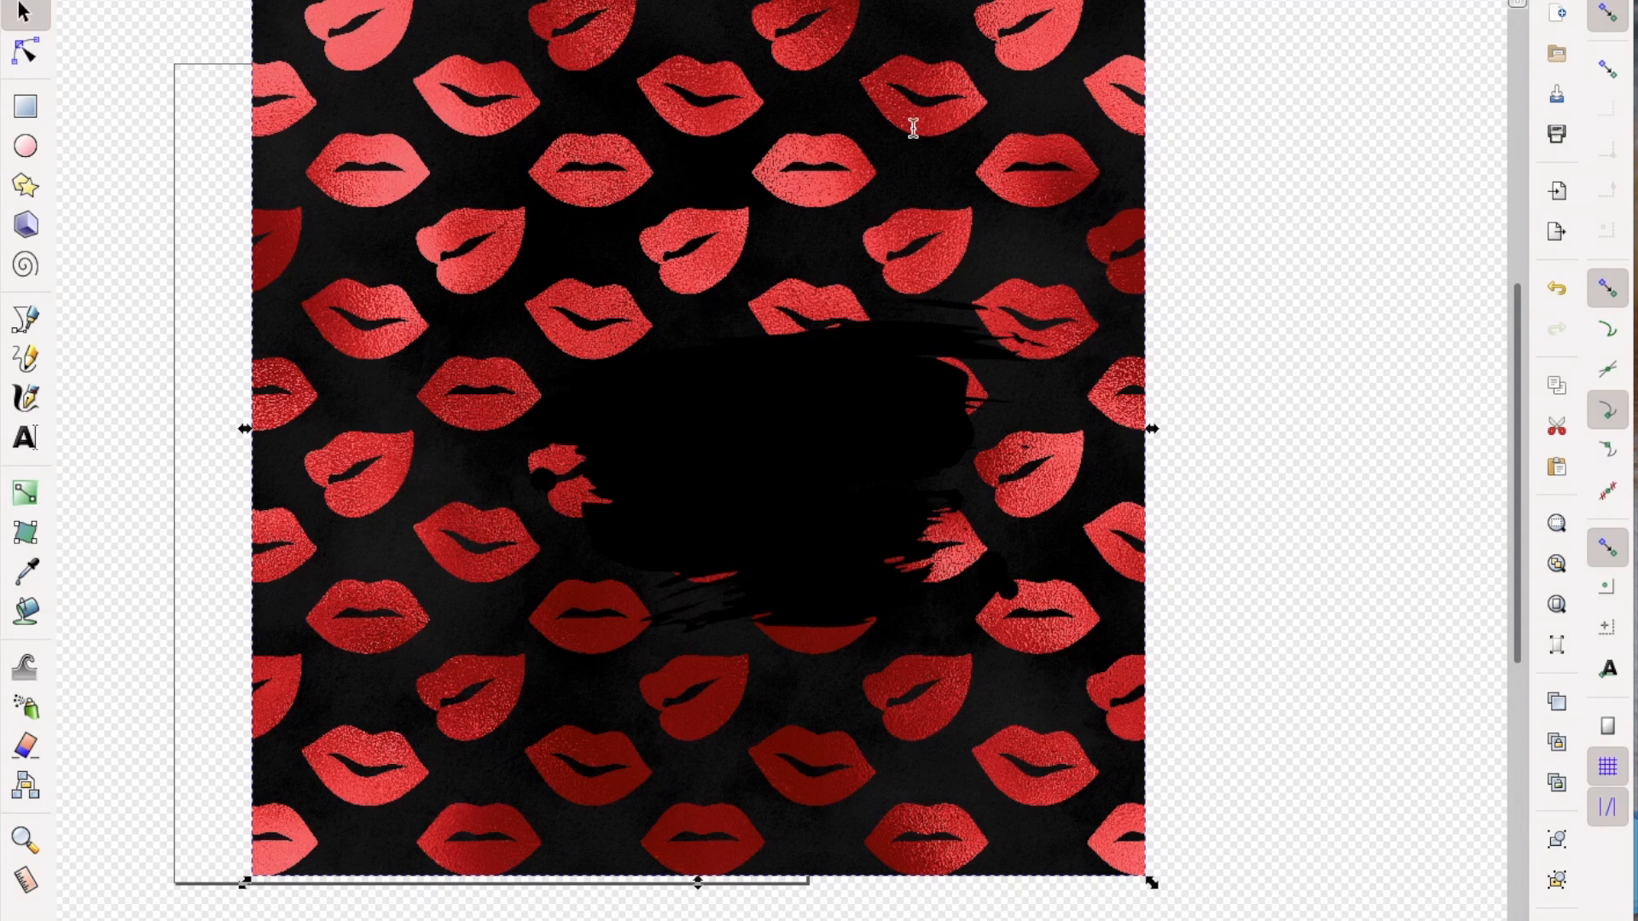
key("Return")
Spread the three imports apart, with the lips pattern beside the page, the heart near its lower edge and the paint stroke mid-page
mouse_move(872, 595)
left_mouse_down()
mouse_move(1067, 377)
mouse_move(1071, 345)
left_mouse_up()
left_click_drag(734, 482, 267, 779)
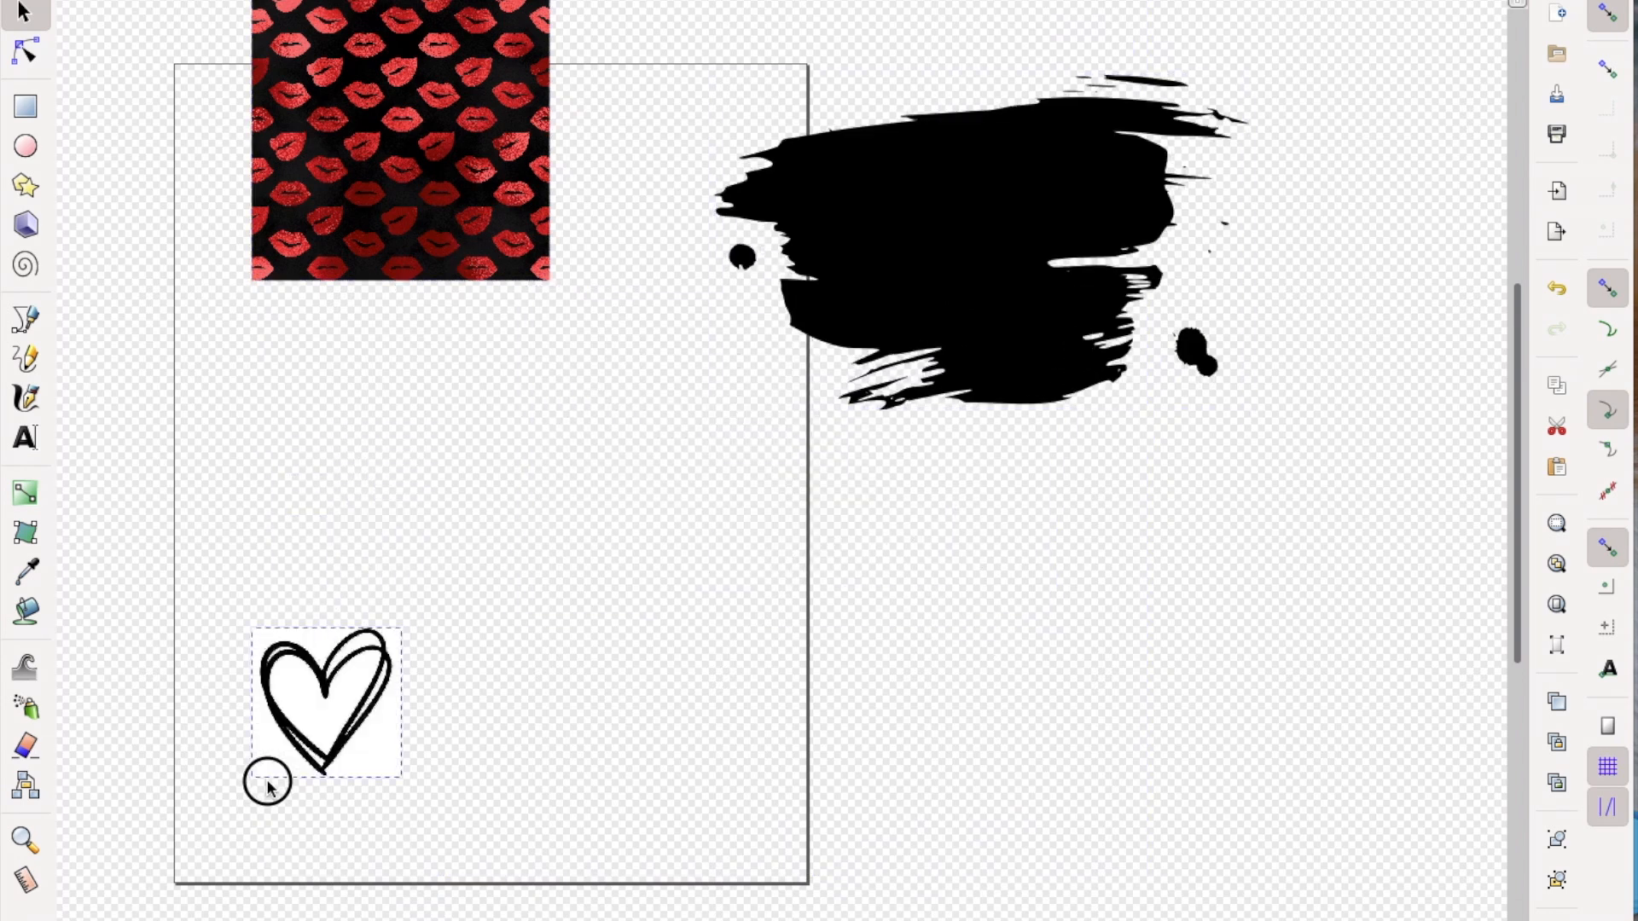
left_click(480, 73)
left_click_drag(262, 317, 278, 346)
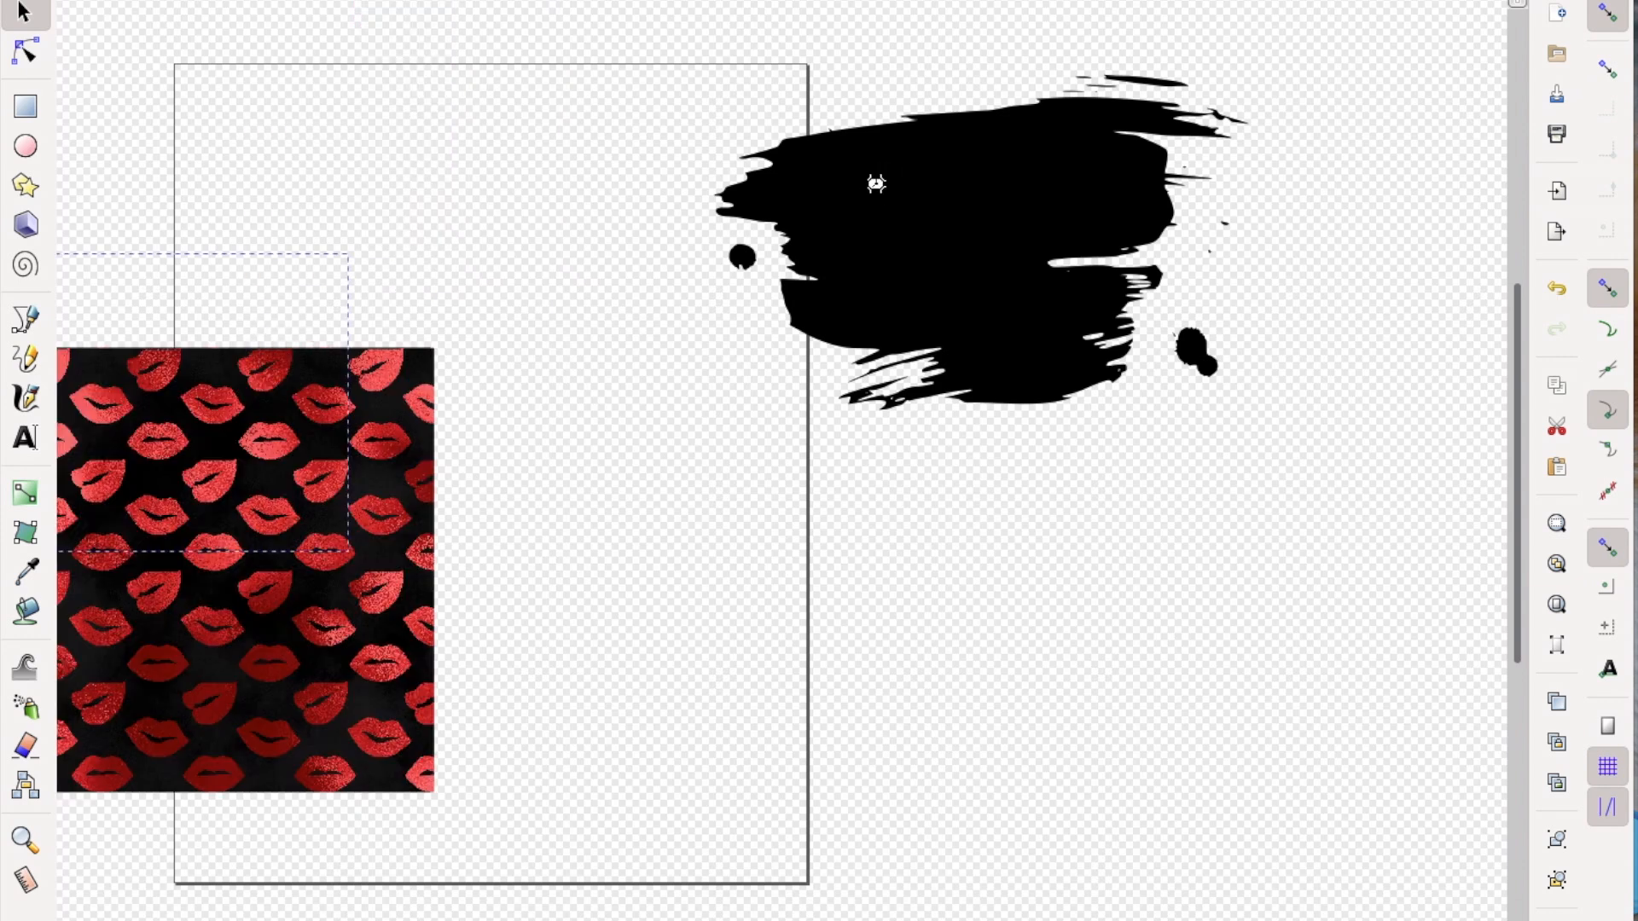
mouse_move(887, 177)
left_mouse_down()
mouse_move(614, 381)
mouse_move(622, 347)
left_mouse_up()
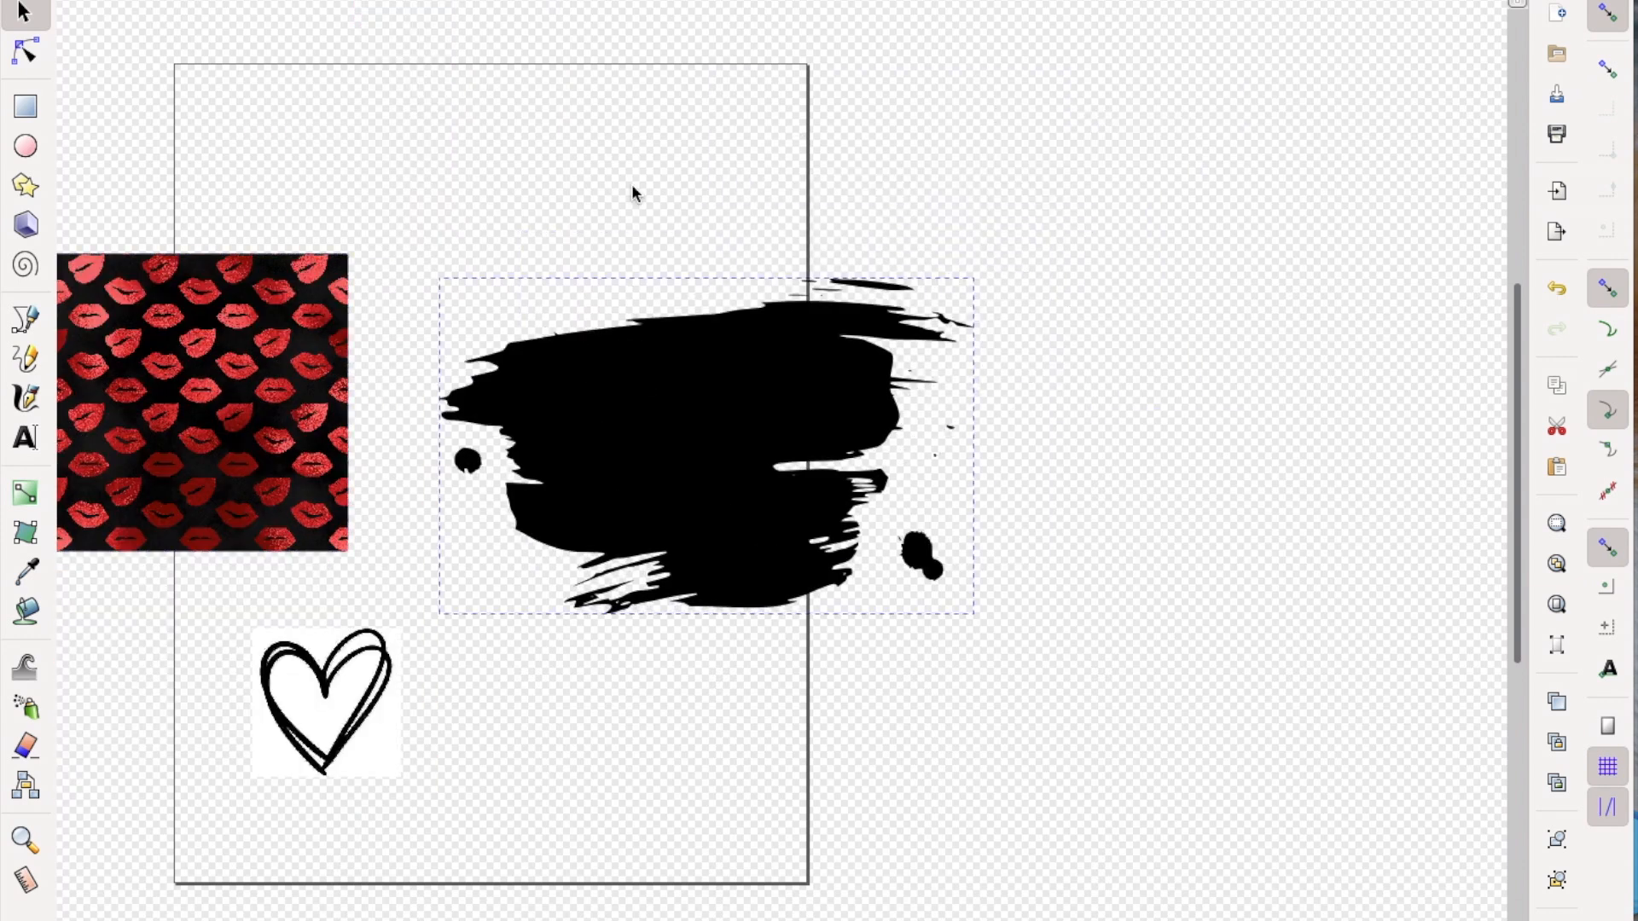
Trace the heart image with a single-scan Brightness cutoff trace at threshold 0.450
left_click(590, 94)
left_click(489, 2)
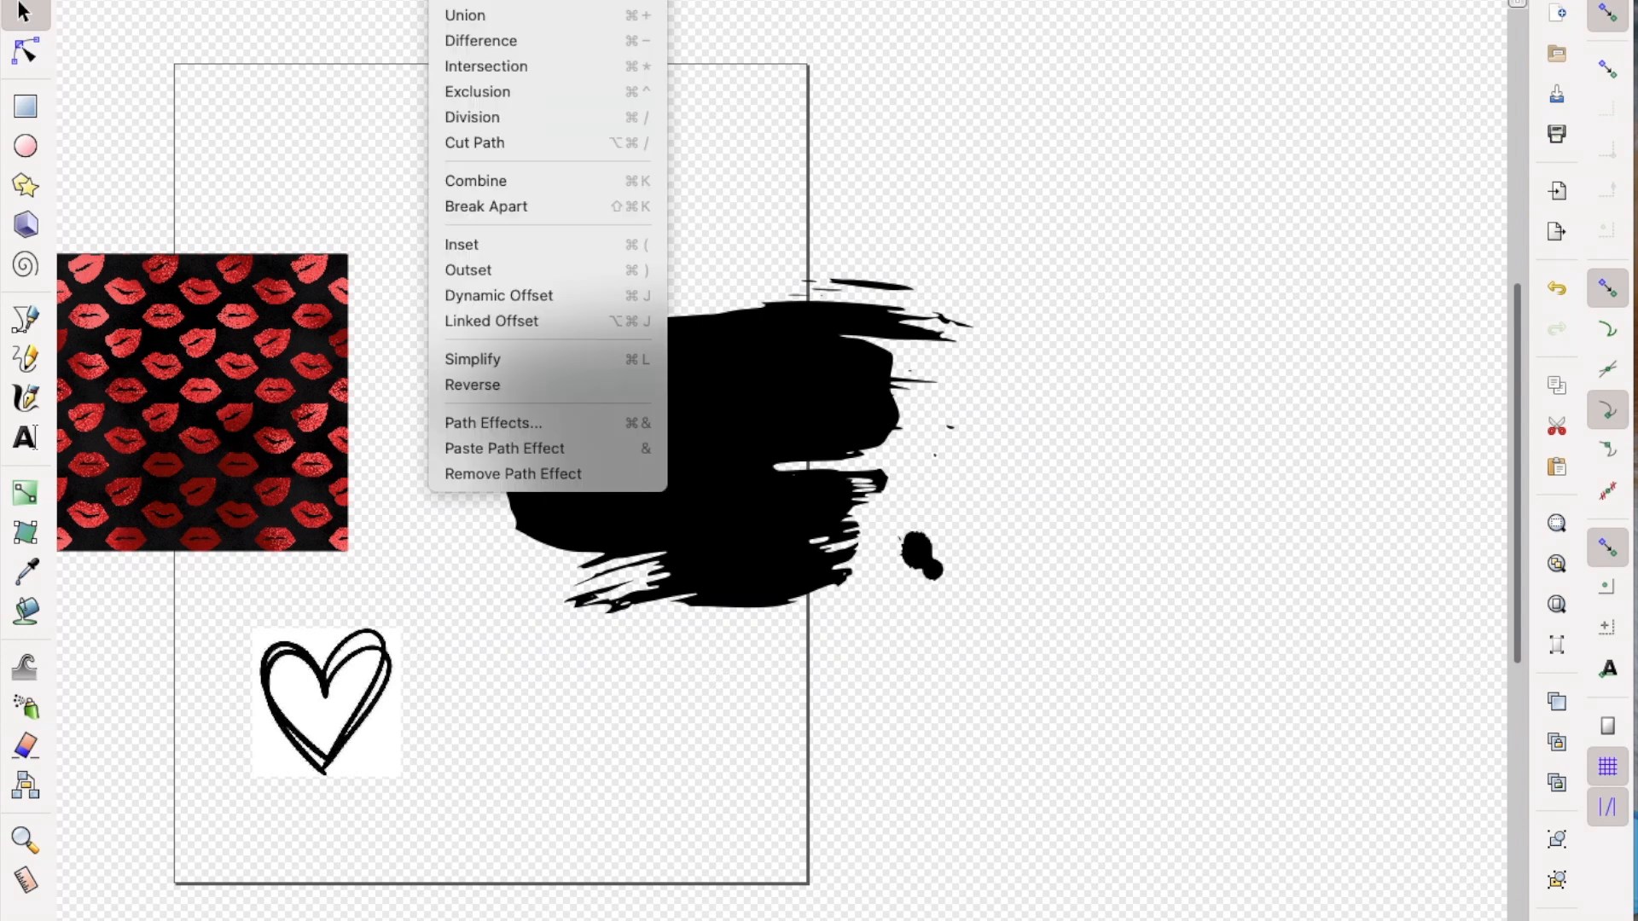
left_click(489, 1)
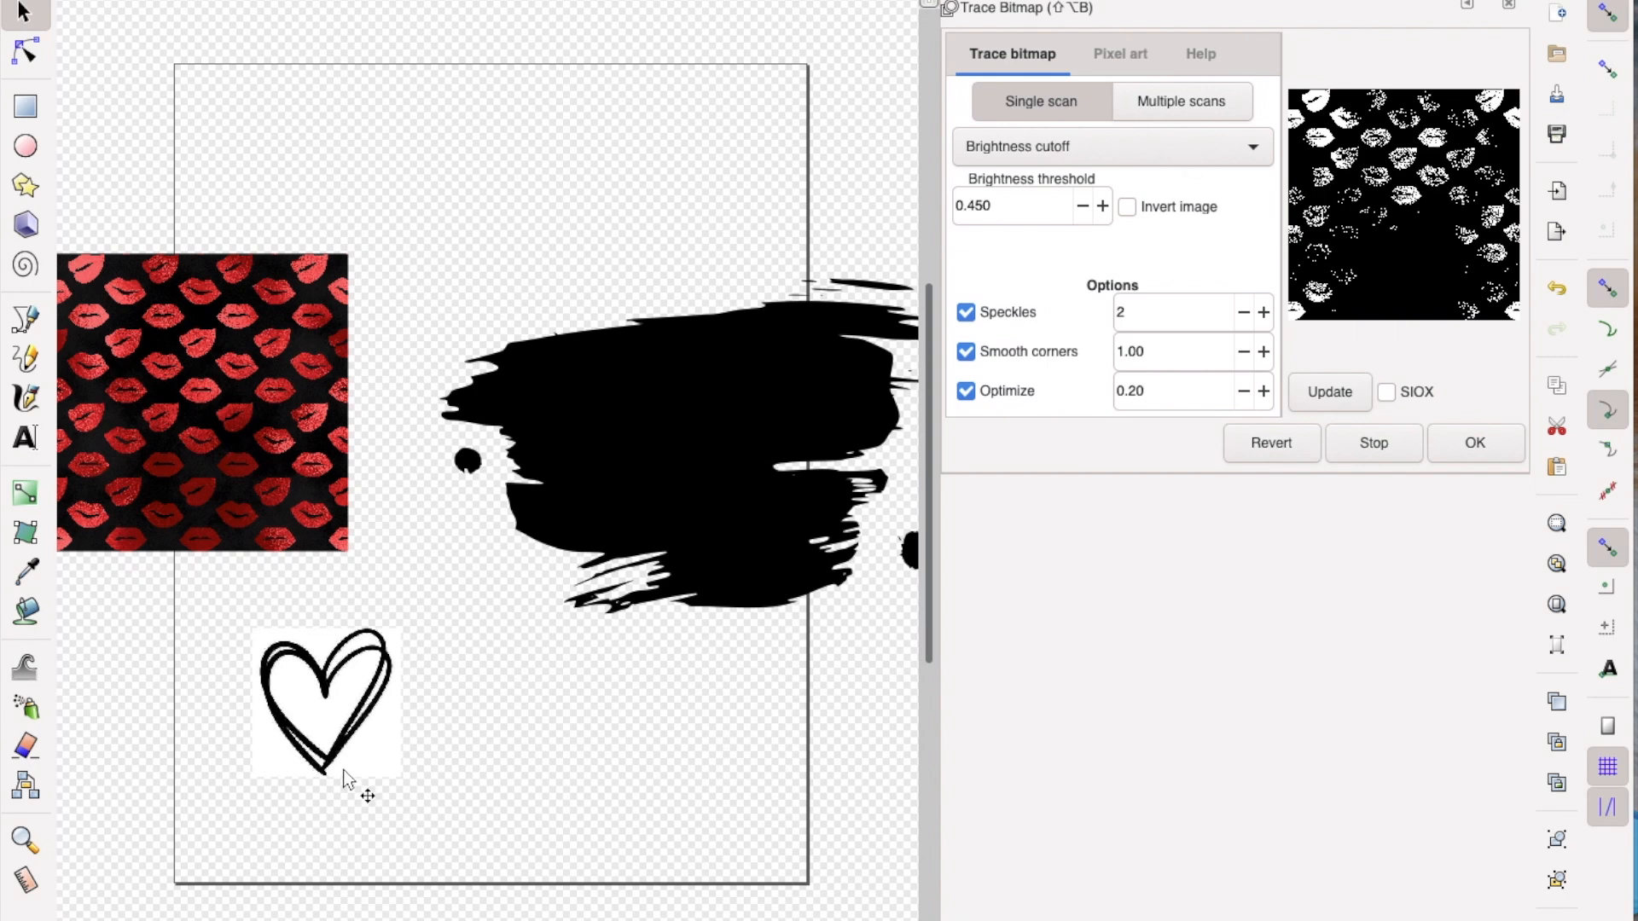
left_click(381, 734)
left_click(1347, 391)
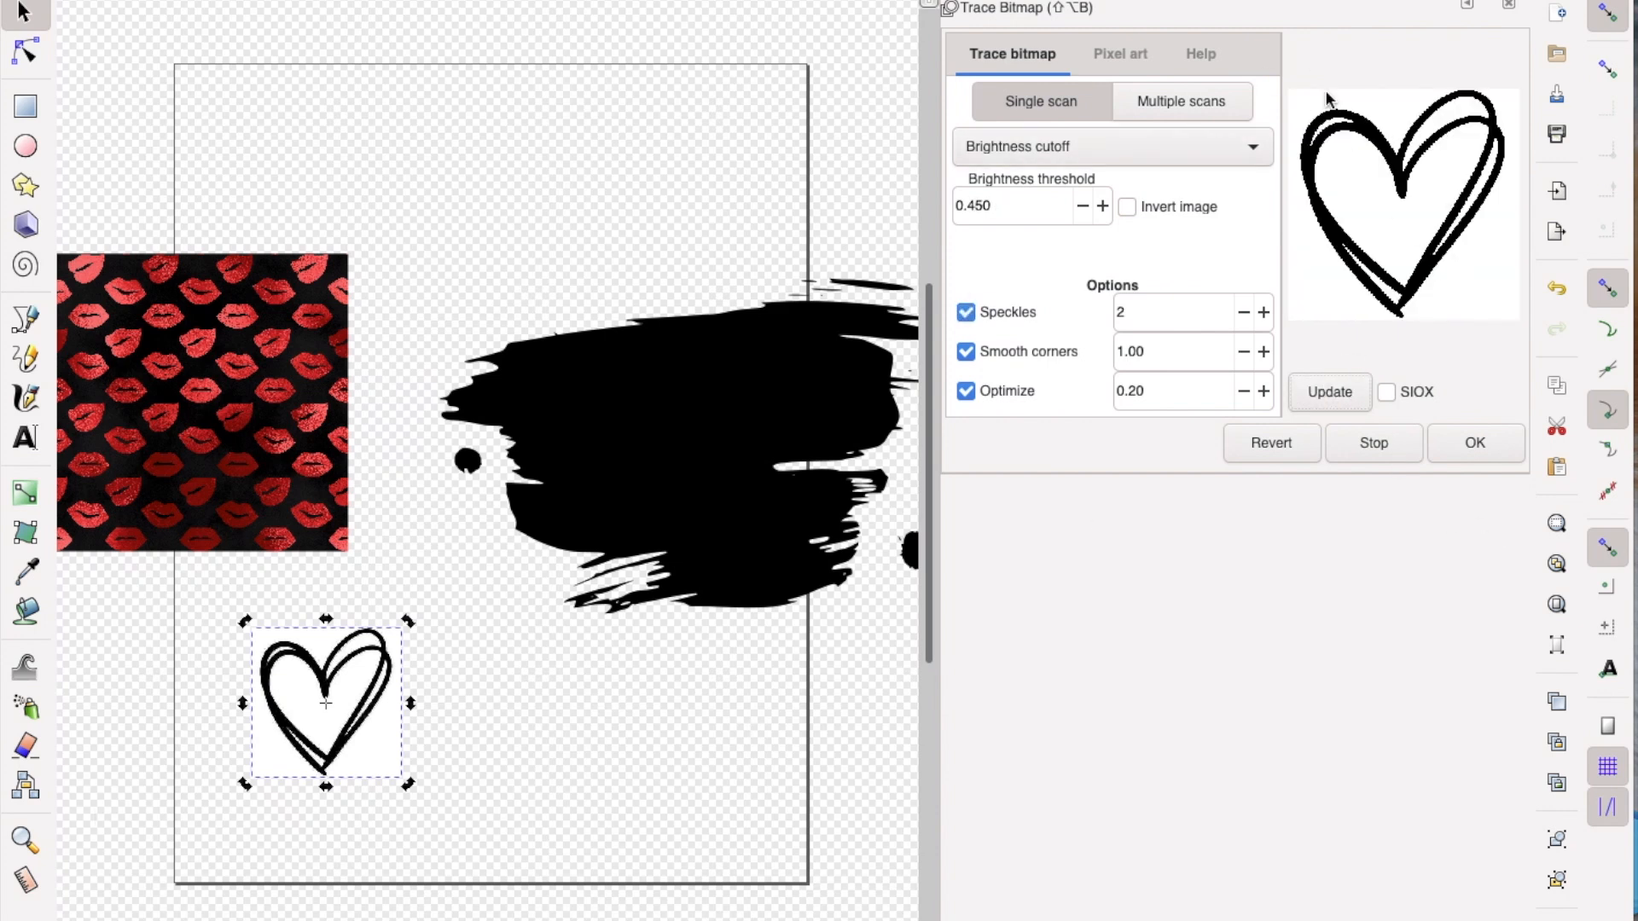
left_click(1453, 445)
Move the traced heart aside and delete the original heart image with the white background
mouse_move(365, 746)
left_mouse_down()
mouse_move(497, 742)
mouse_move(663, 769)
left_mouse_up()
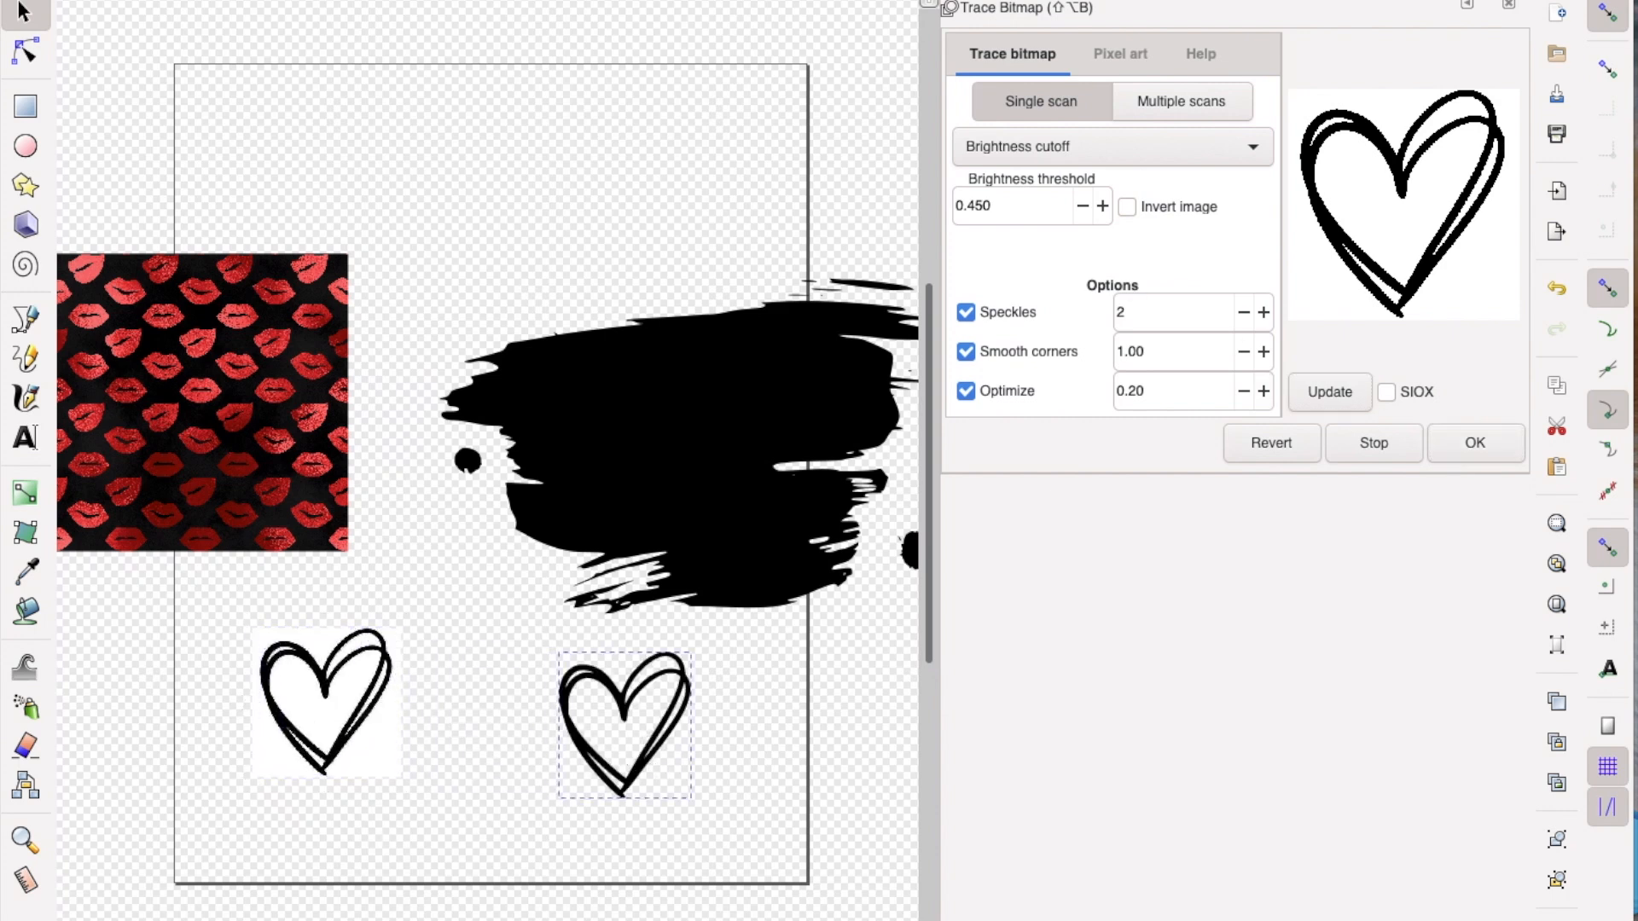
left_click(287, 756)
key("Delete")
Move the traced heart to below the paint stroke and fill it purple
left_click(547, 740)
left_click_drag(622, 758, 367, 662)
left_click_drag(573, 736, 349, 723)
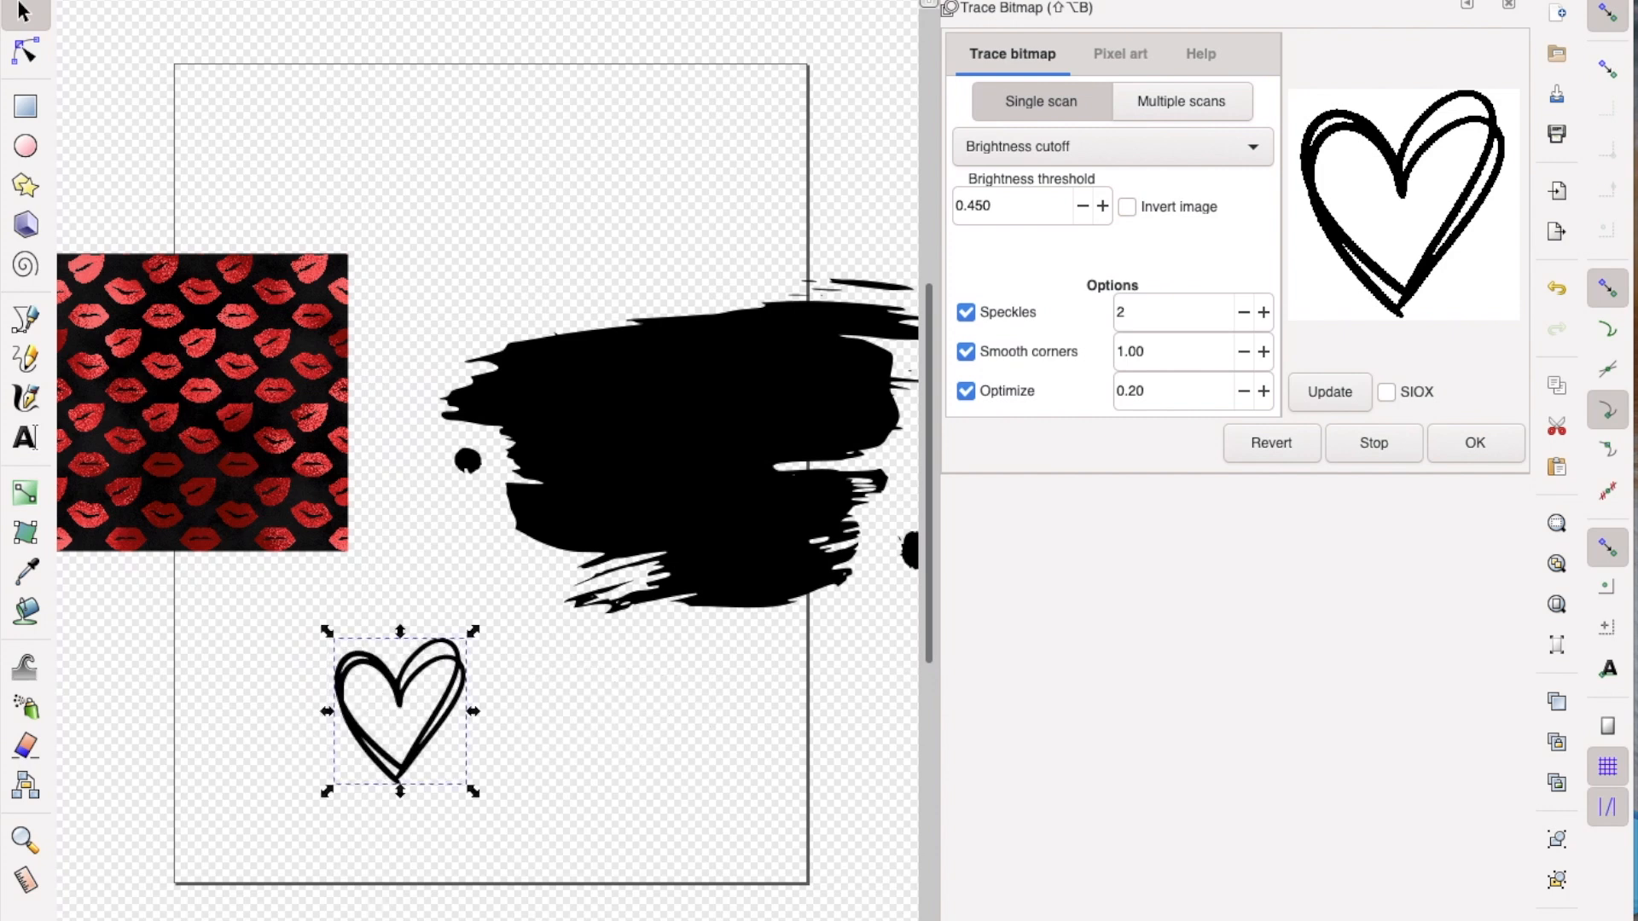
left_click(785, 901)
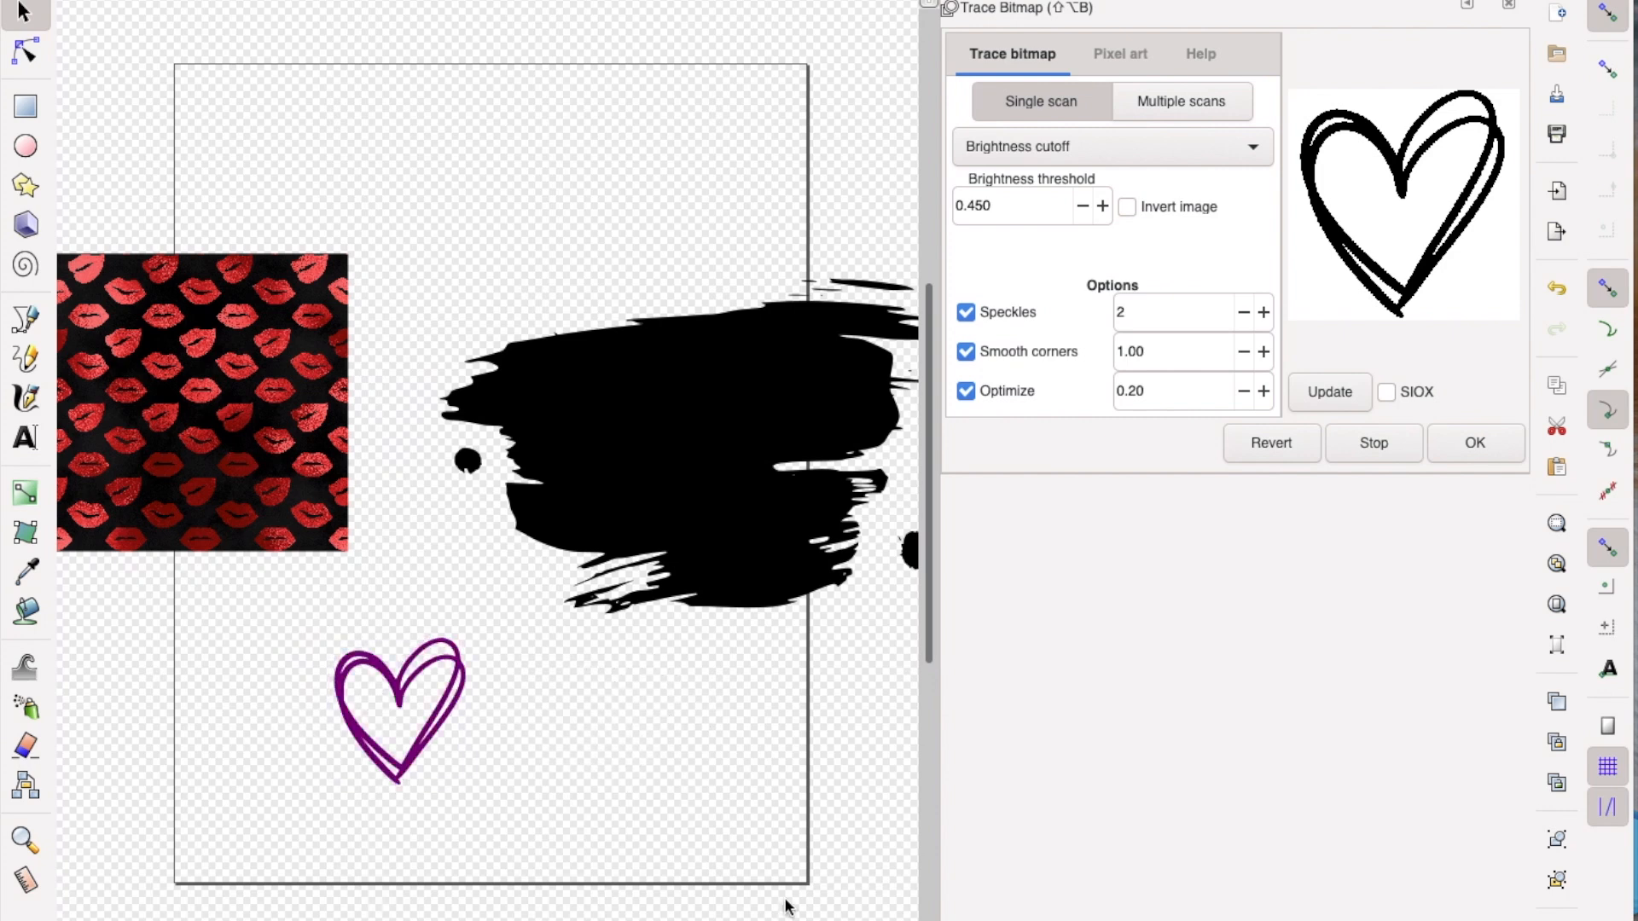
Move the lips pattern onto the page and enlarge it until it is about as wide as the paint stroke
left_click(310, 480)
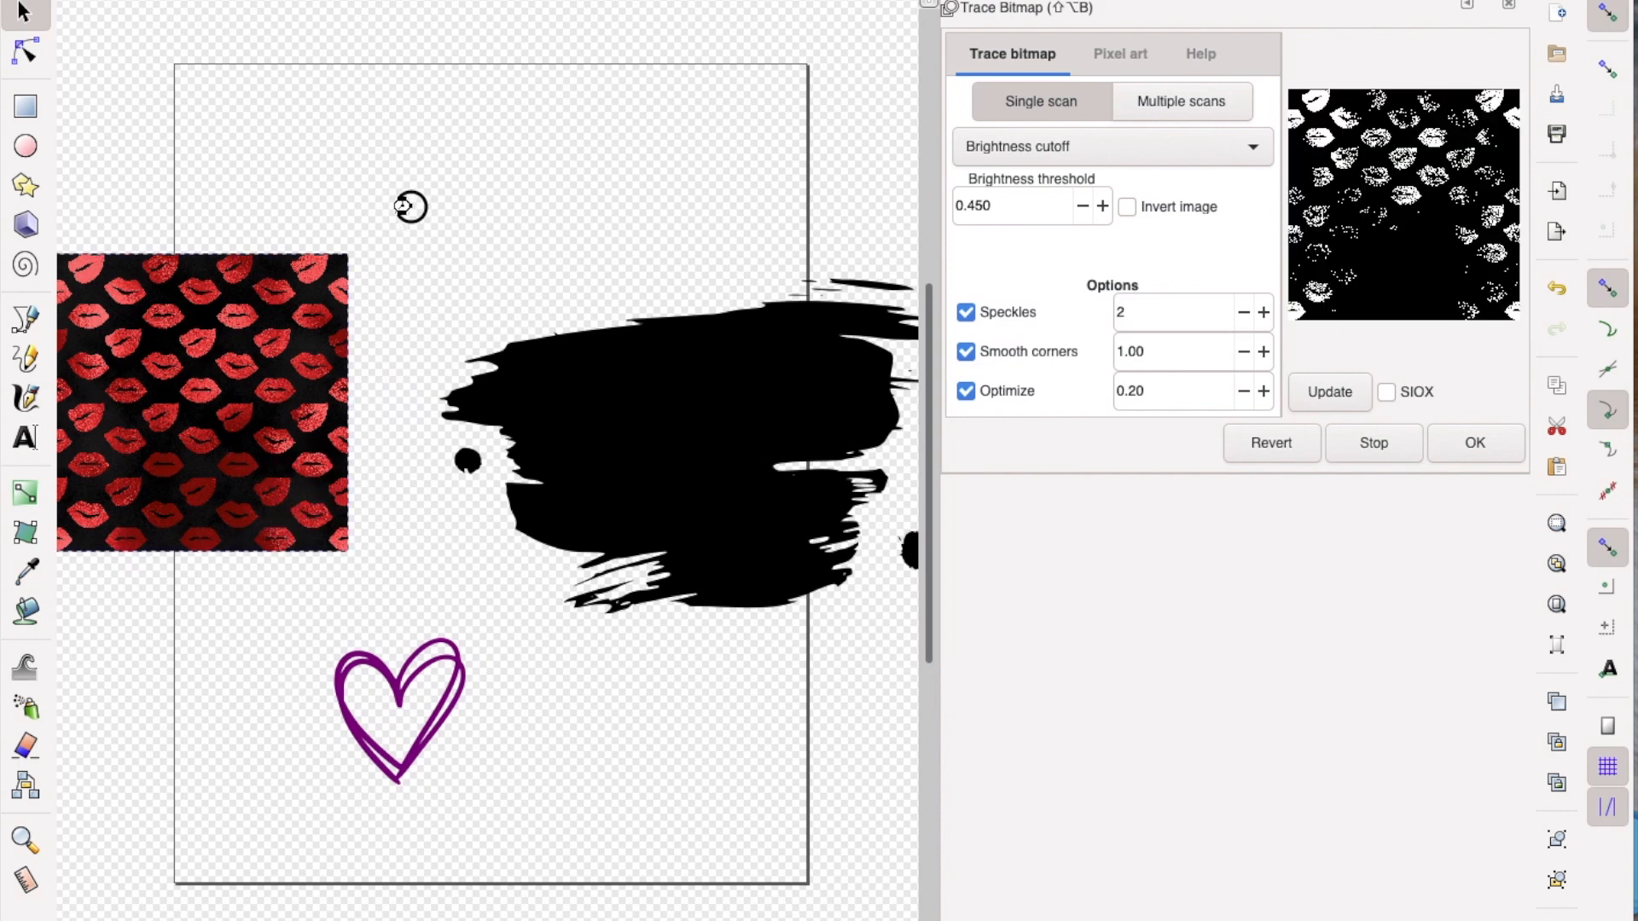
left_click_drag(311, 484, 411, 207)
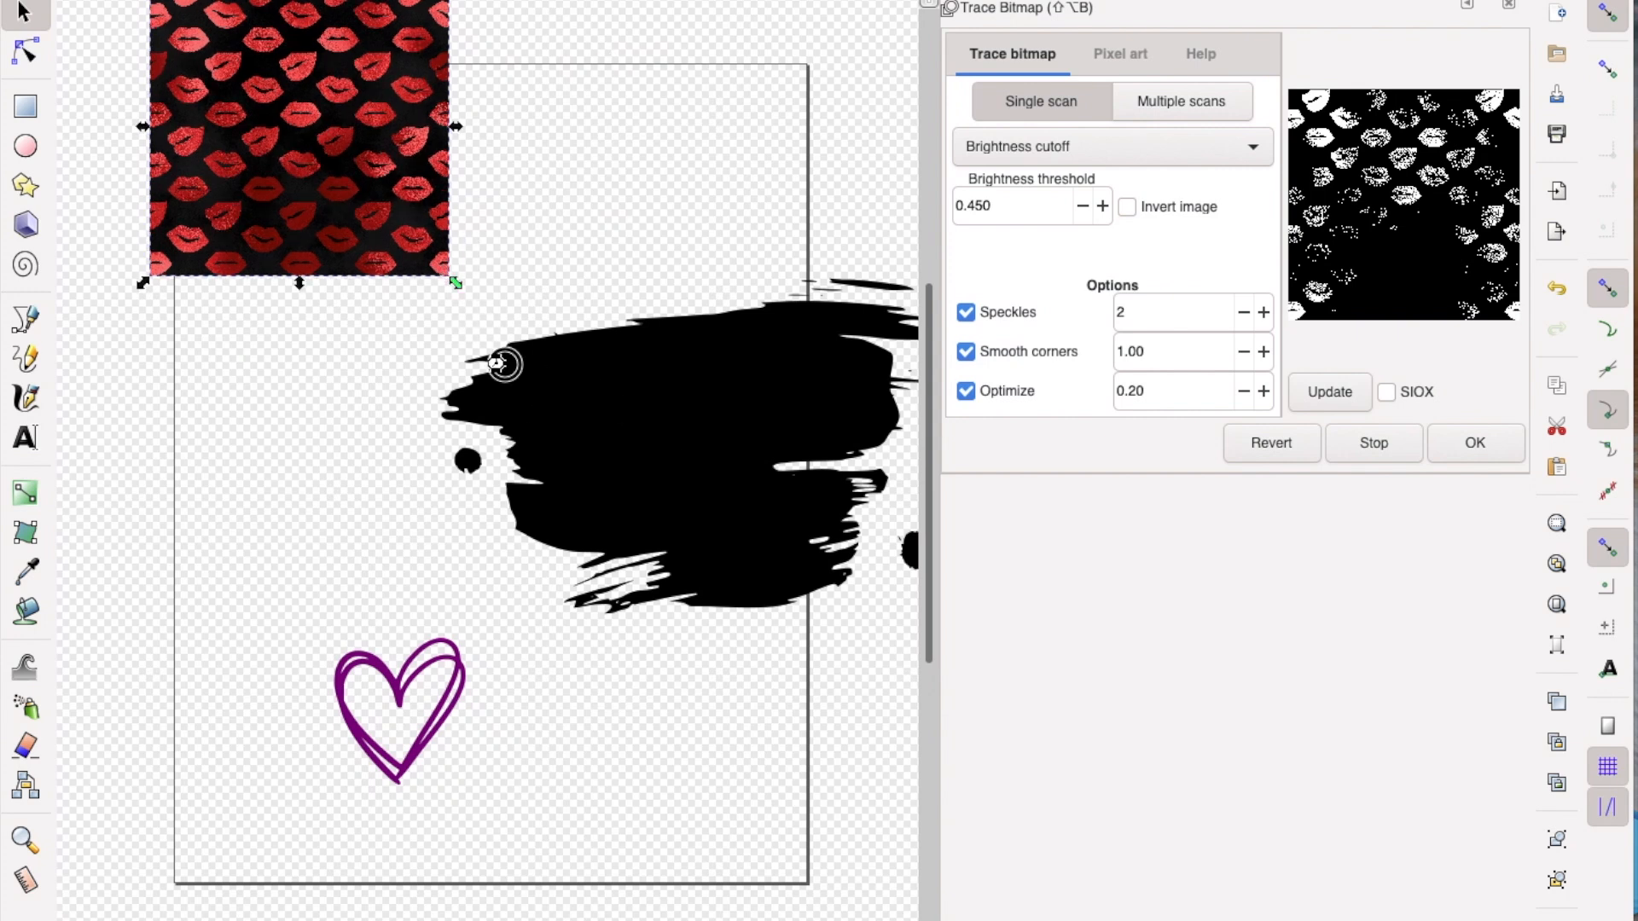
left_click_drag(693, 577, 696, 581)
left_click_drag(388, 448, 383, 497)
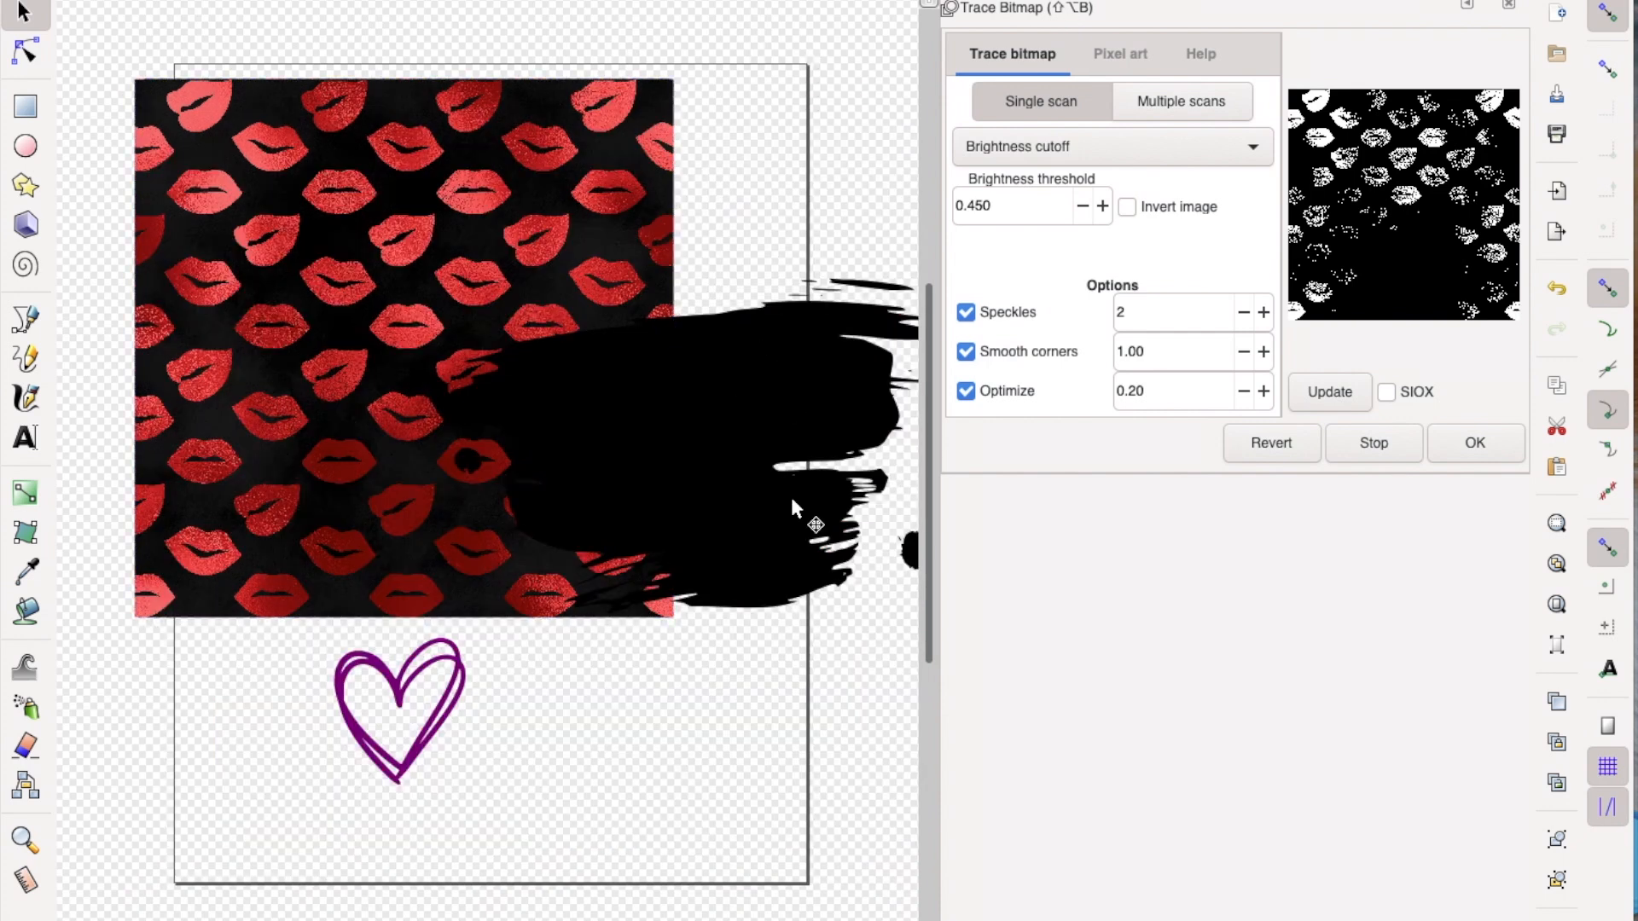
Position the black paint stroke entirely on top of the lips pattern, over its upper part
left_click(812, 568)
mouse_move(812, 567)
left_mouse_down()
mouse_move(658, 540)
mouse_move(478, 324)
left_mouse_up()
left_click_drag(495, 397, 497, 402)
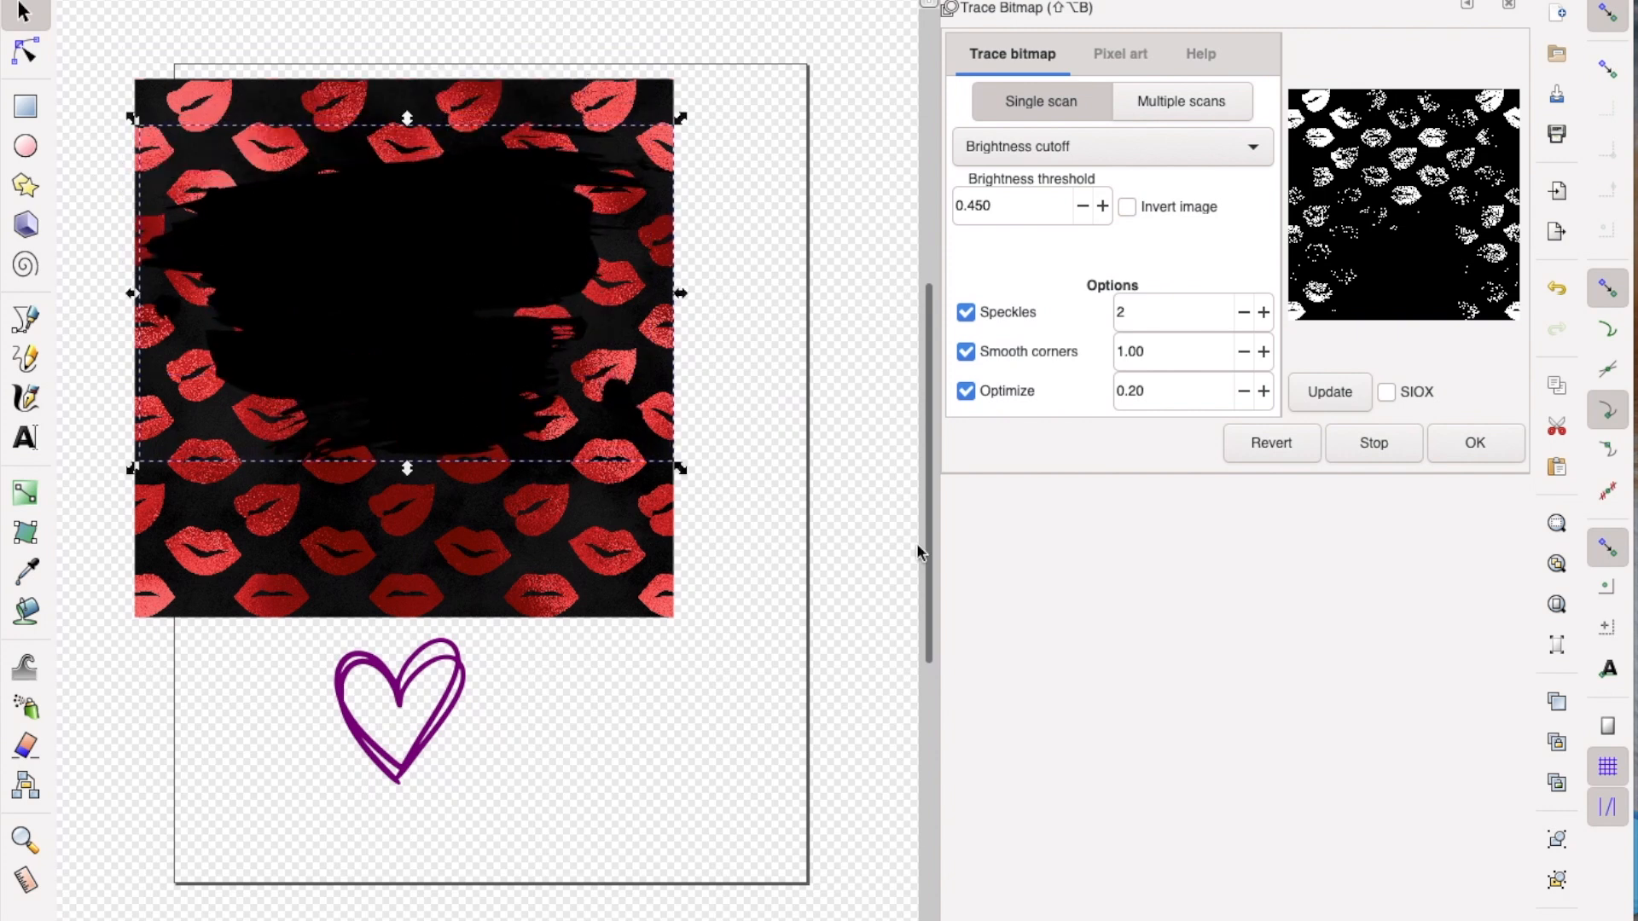
Clip the lips pattern to the paint stroke's shape with Set Clip
left_click(628, 556, "shift")
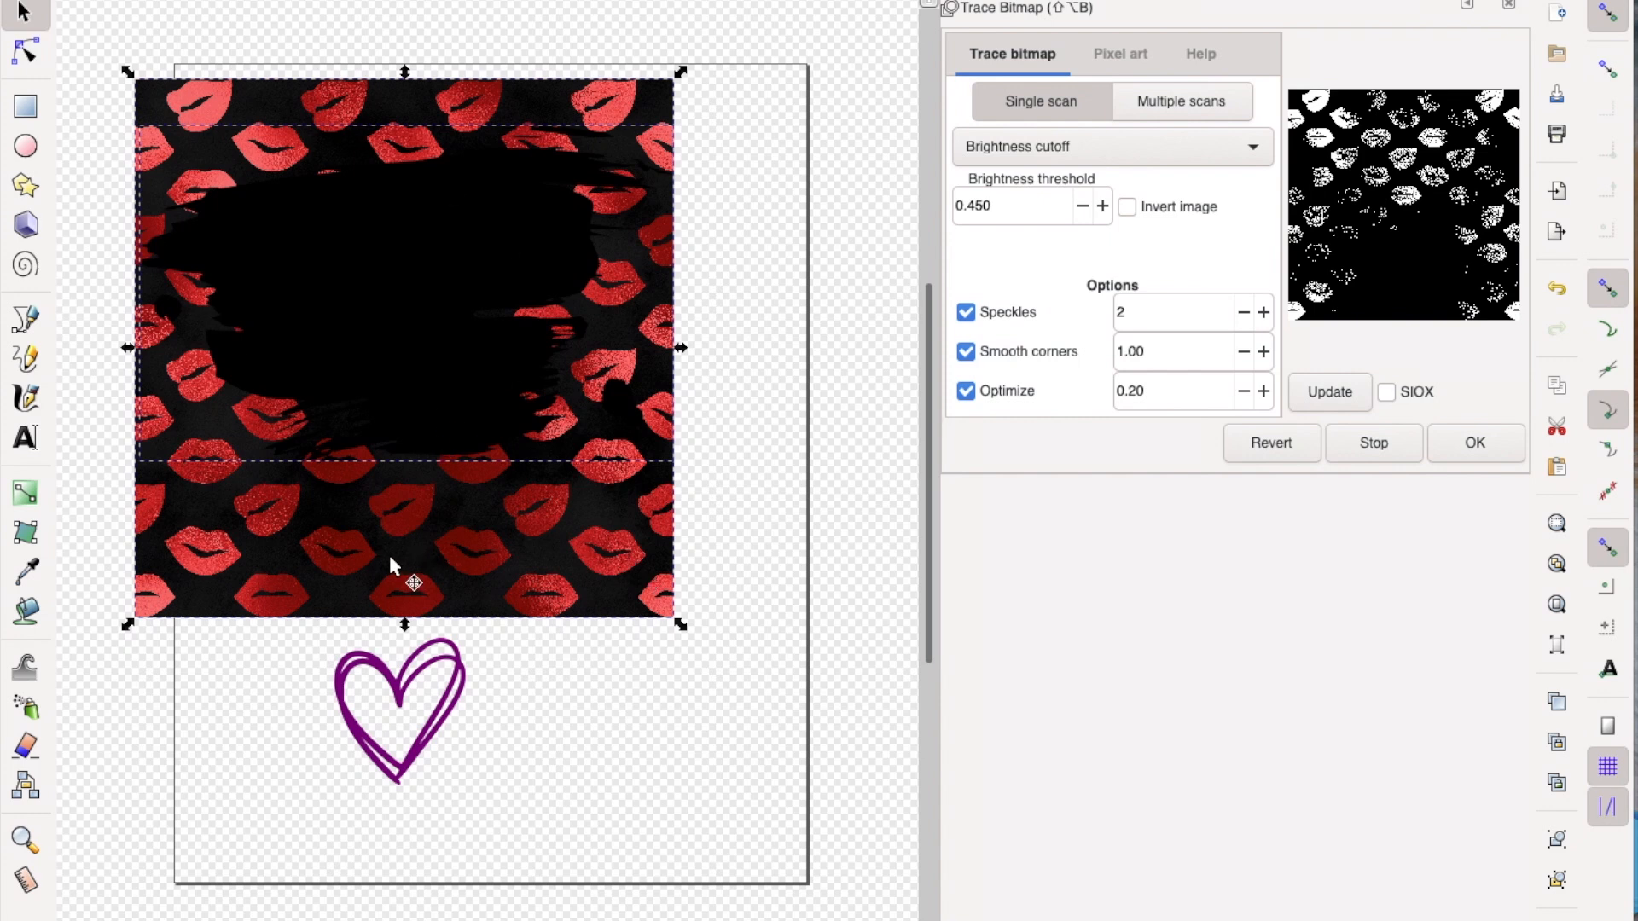
right_click(396, 388)
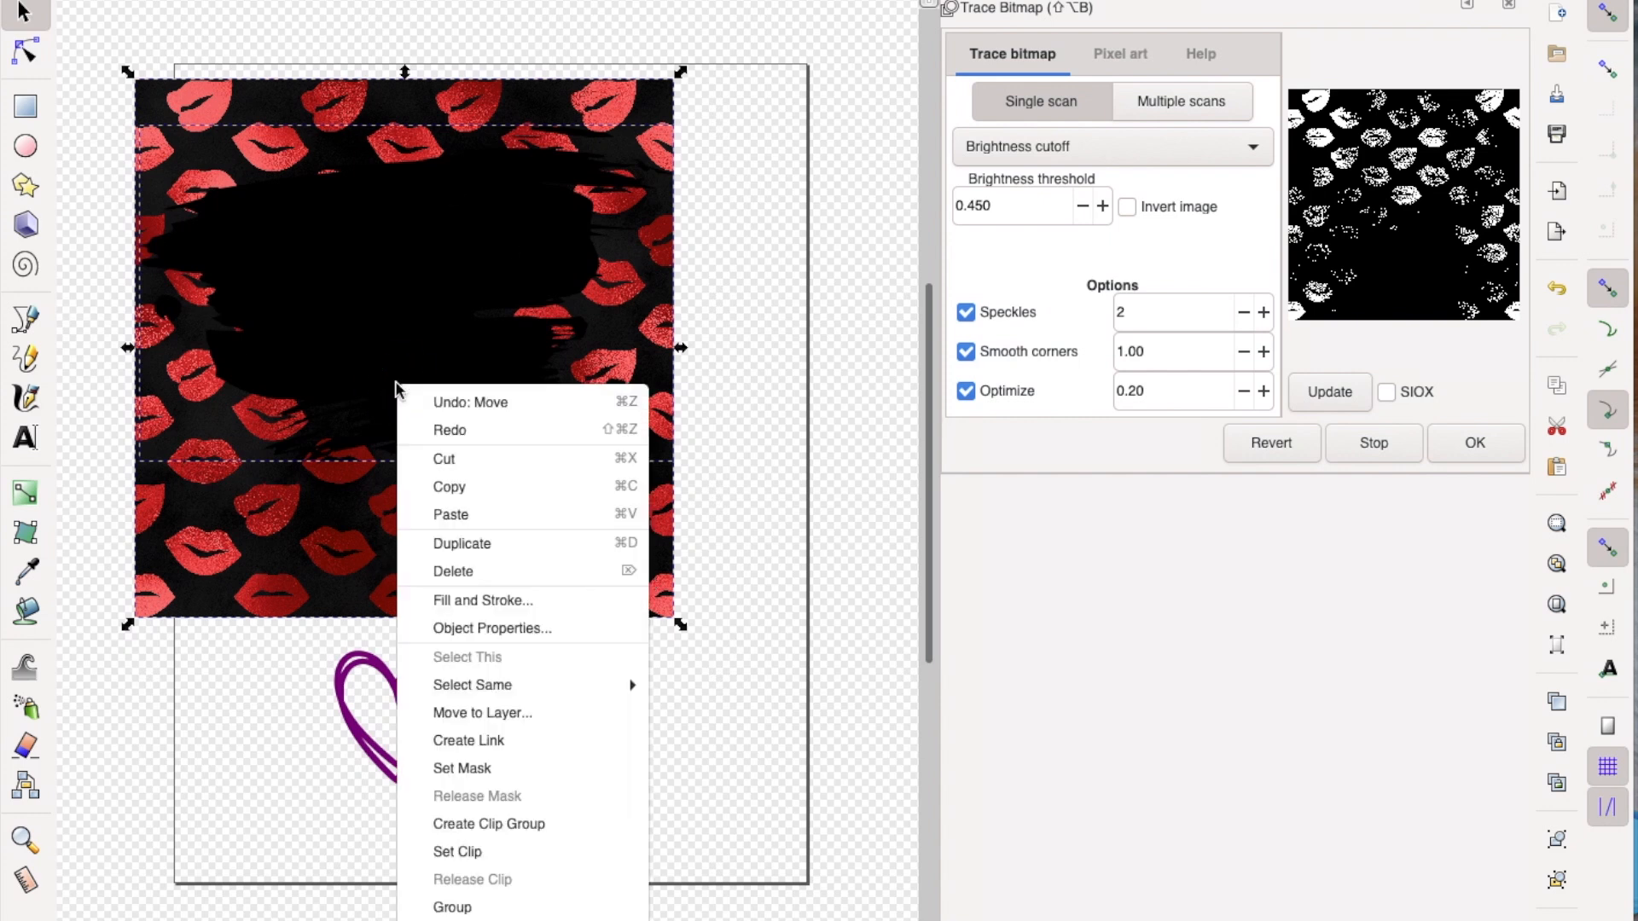
left_click(443, 868)
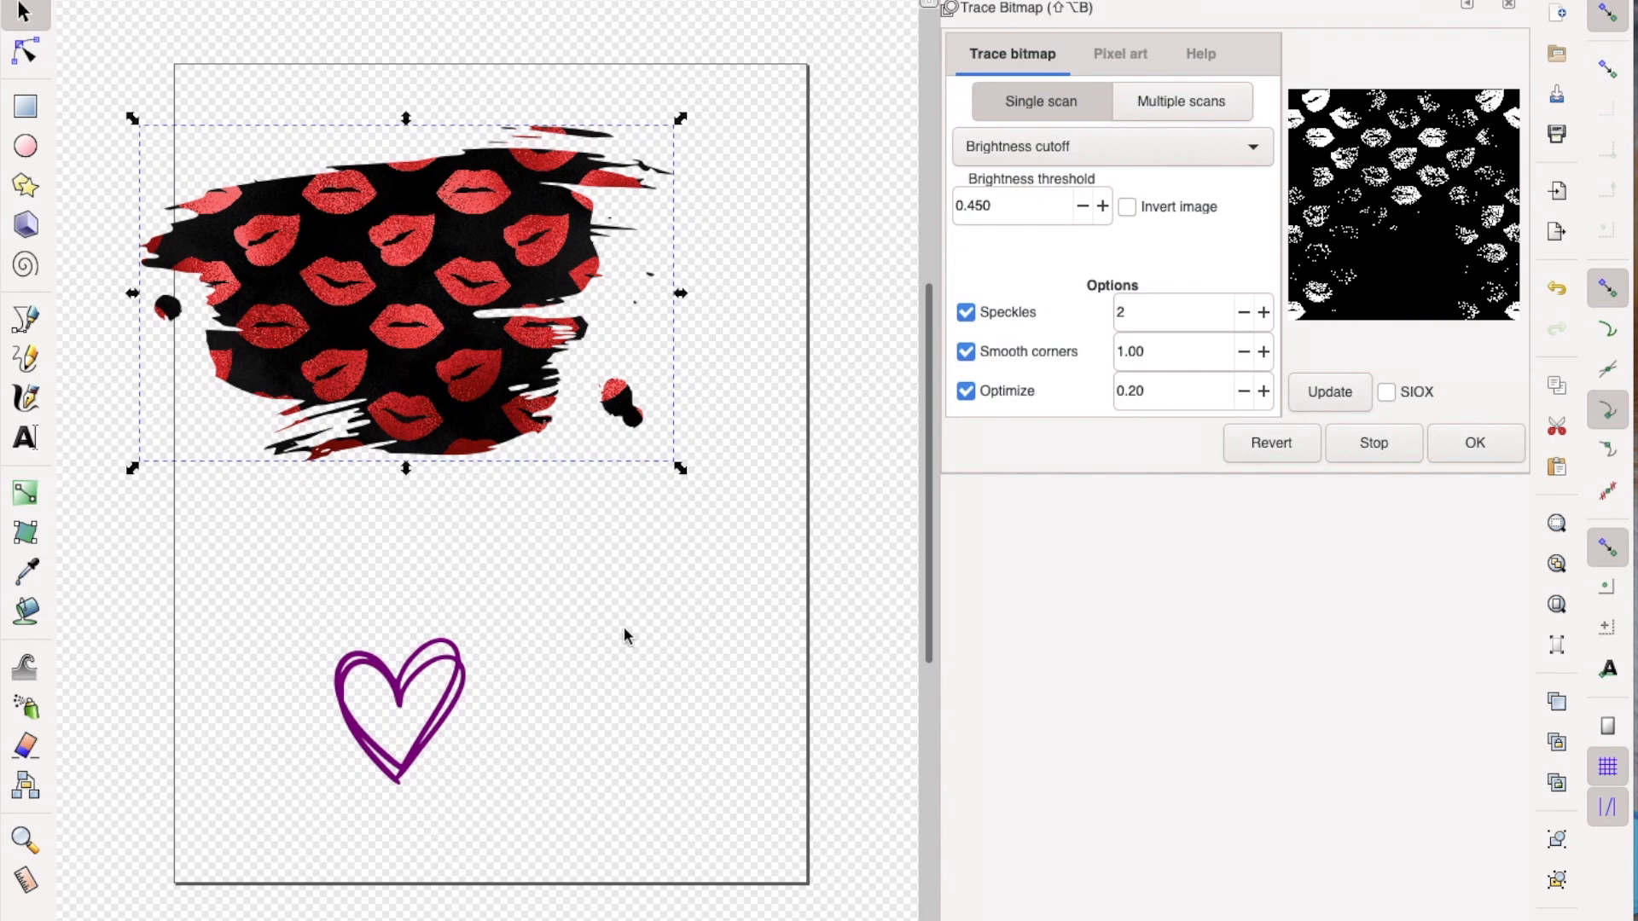
Move the clipped lips paint stroke down to the middle of the page
left_click(514, 369)
left_click_drag(515, 366, 575, 597)
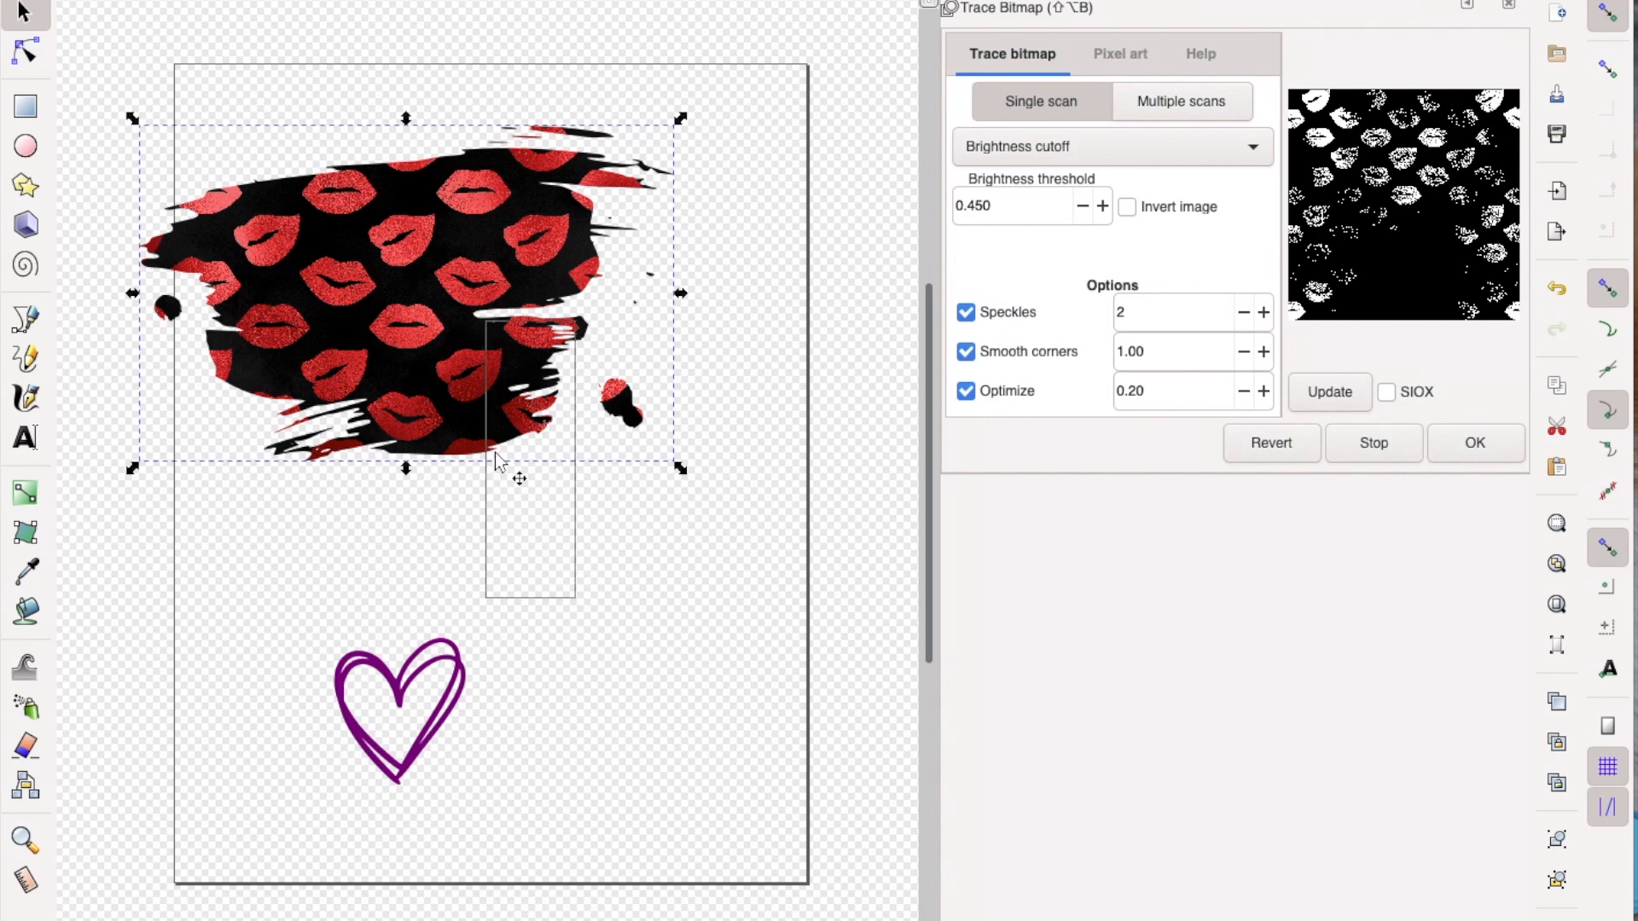
left_click(647, 610)
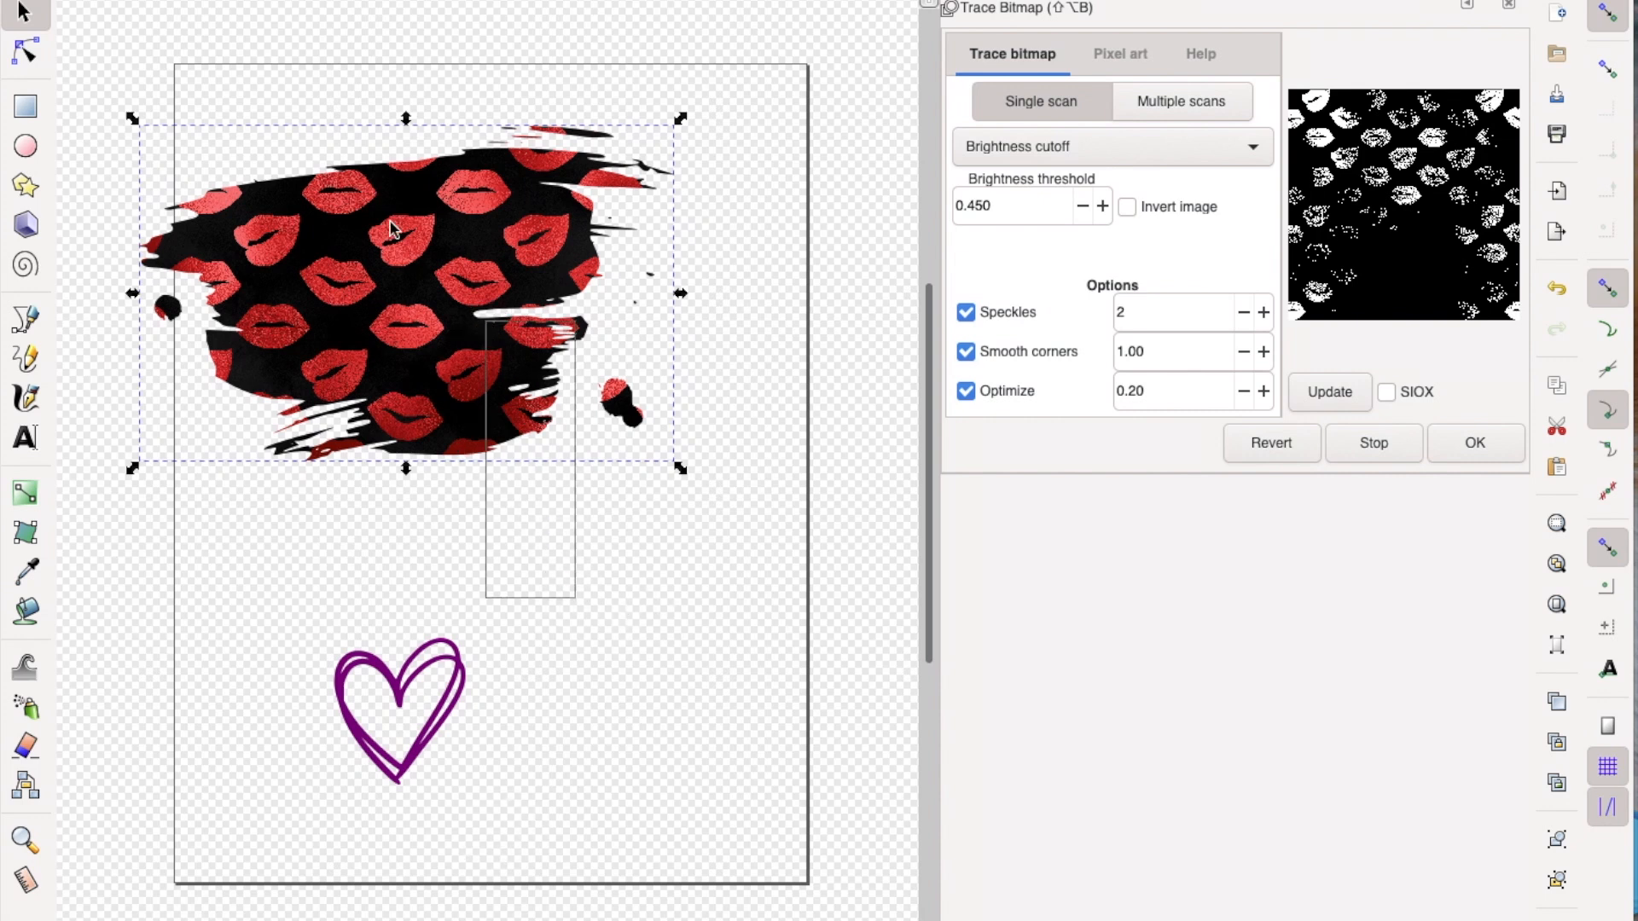
left_click(366, 181)
left_click_drag(372, 189, 461, 331)
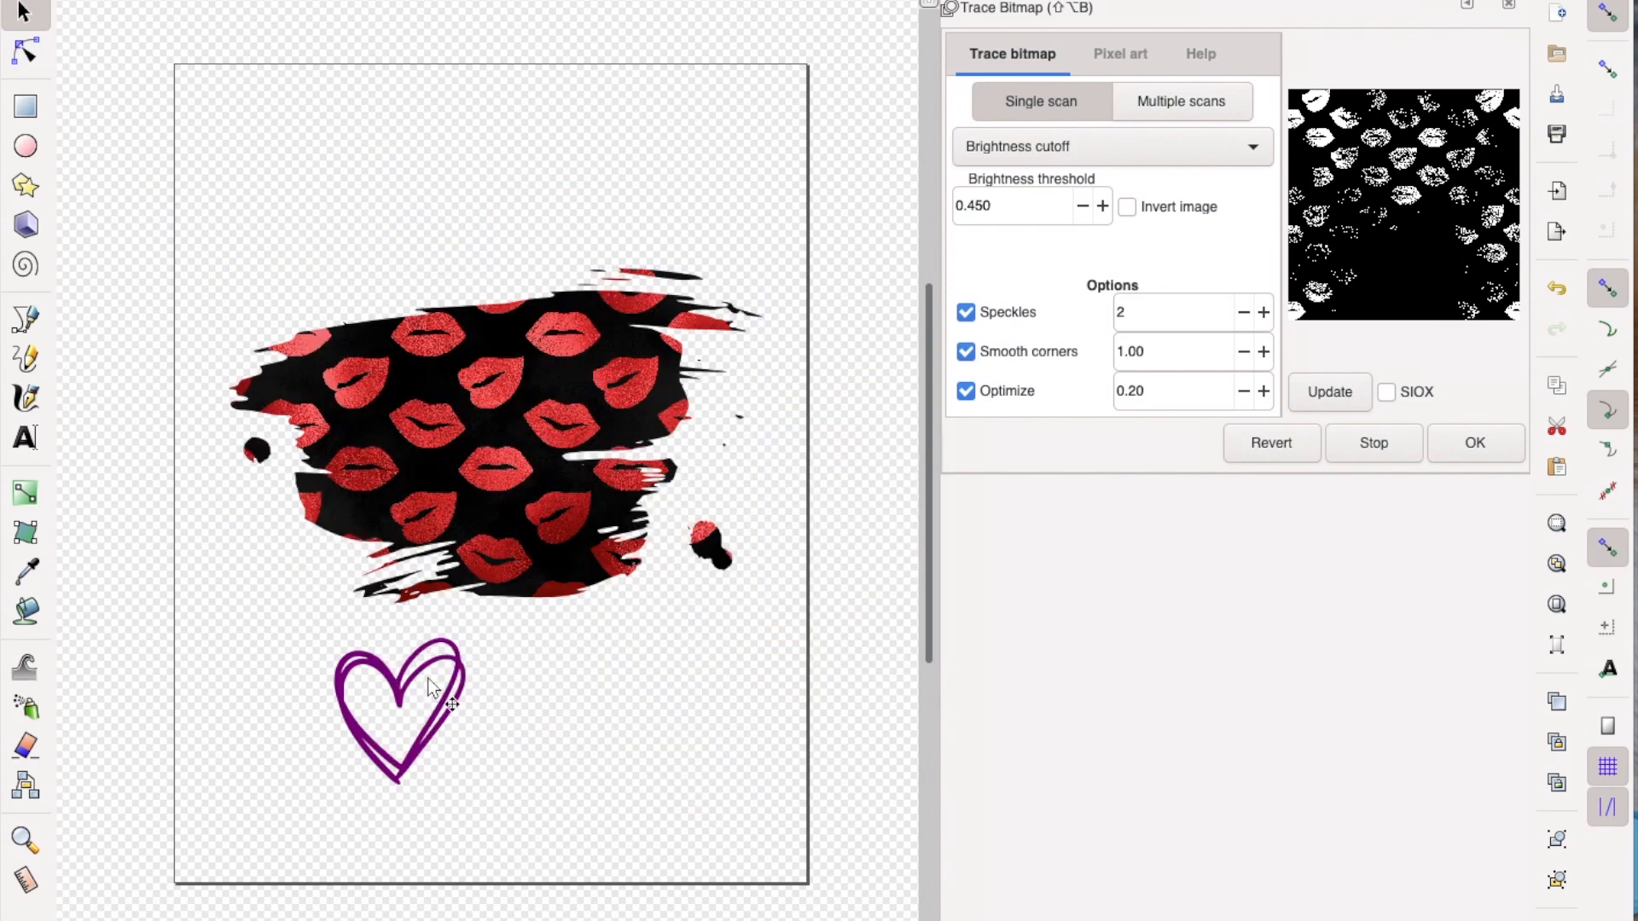
Enlarge the purple heart to about twice its size and center it over the lips paint stroke
left_click(466, 657)
left_click_drag(473, 631, 690, 491)
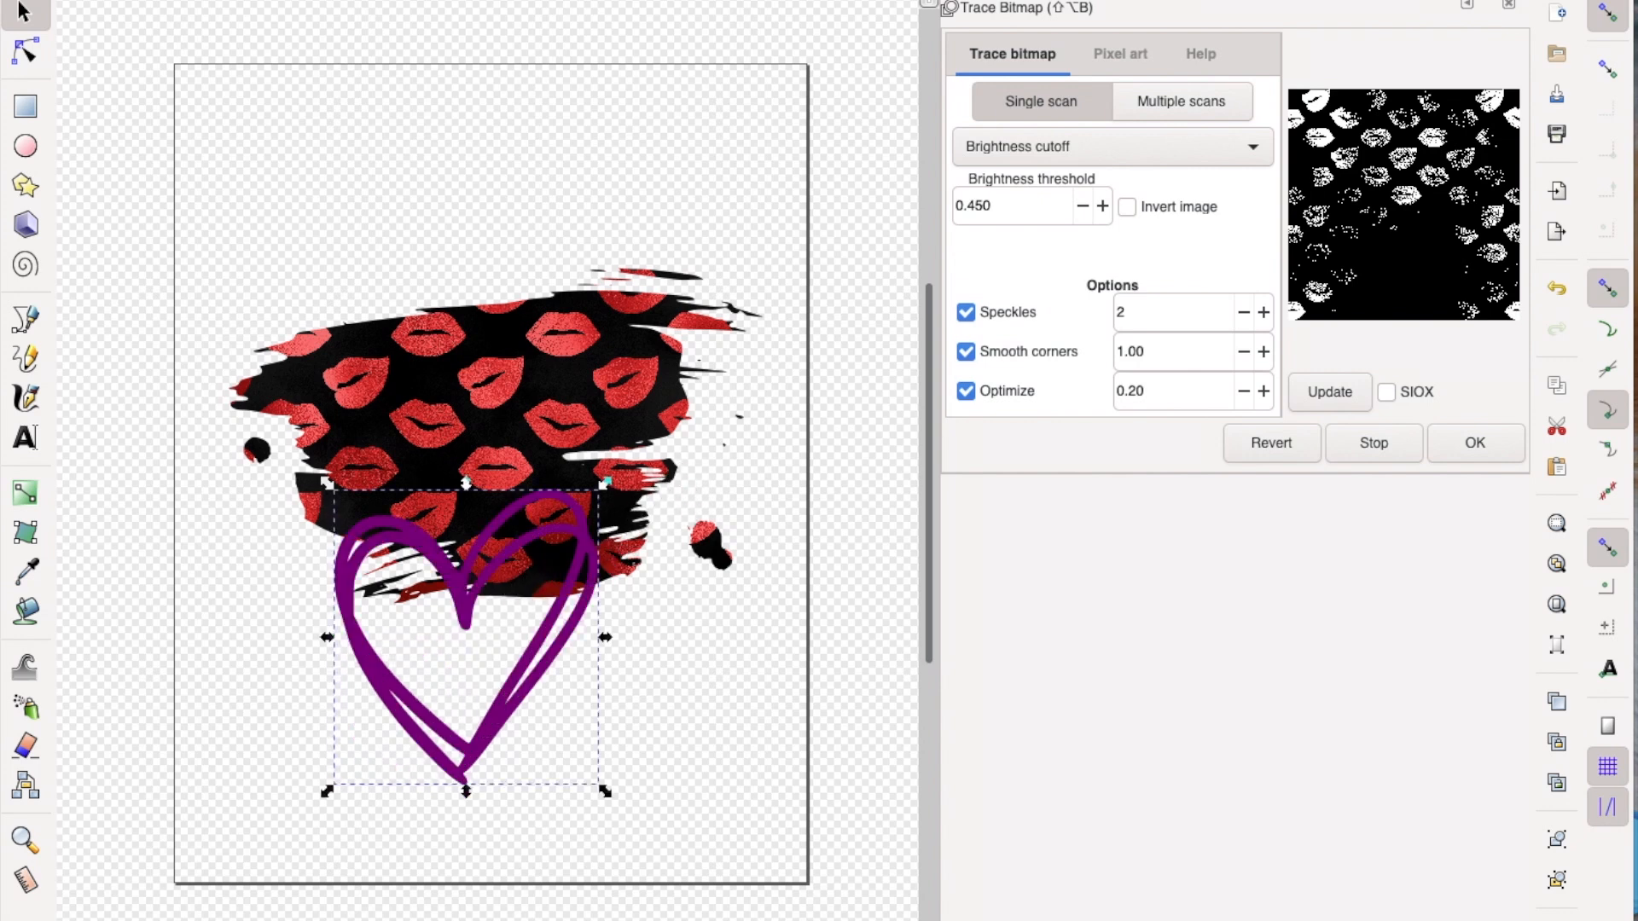
left_click_drag(476, 537, 520, 351)
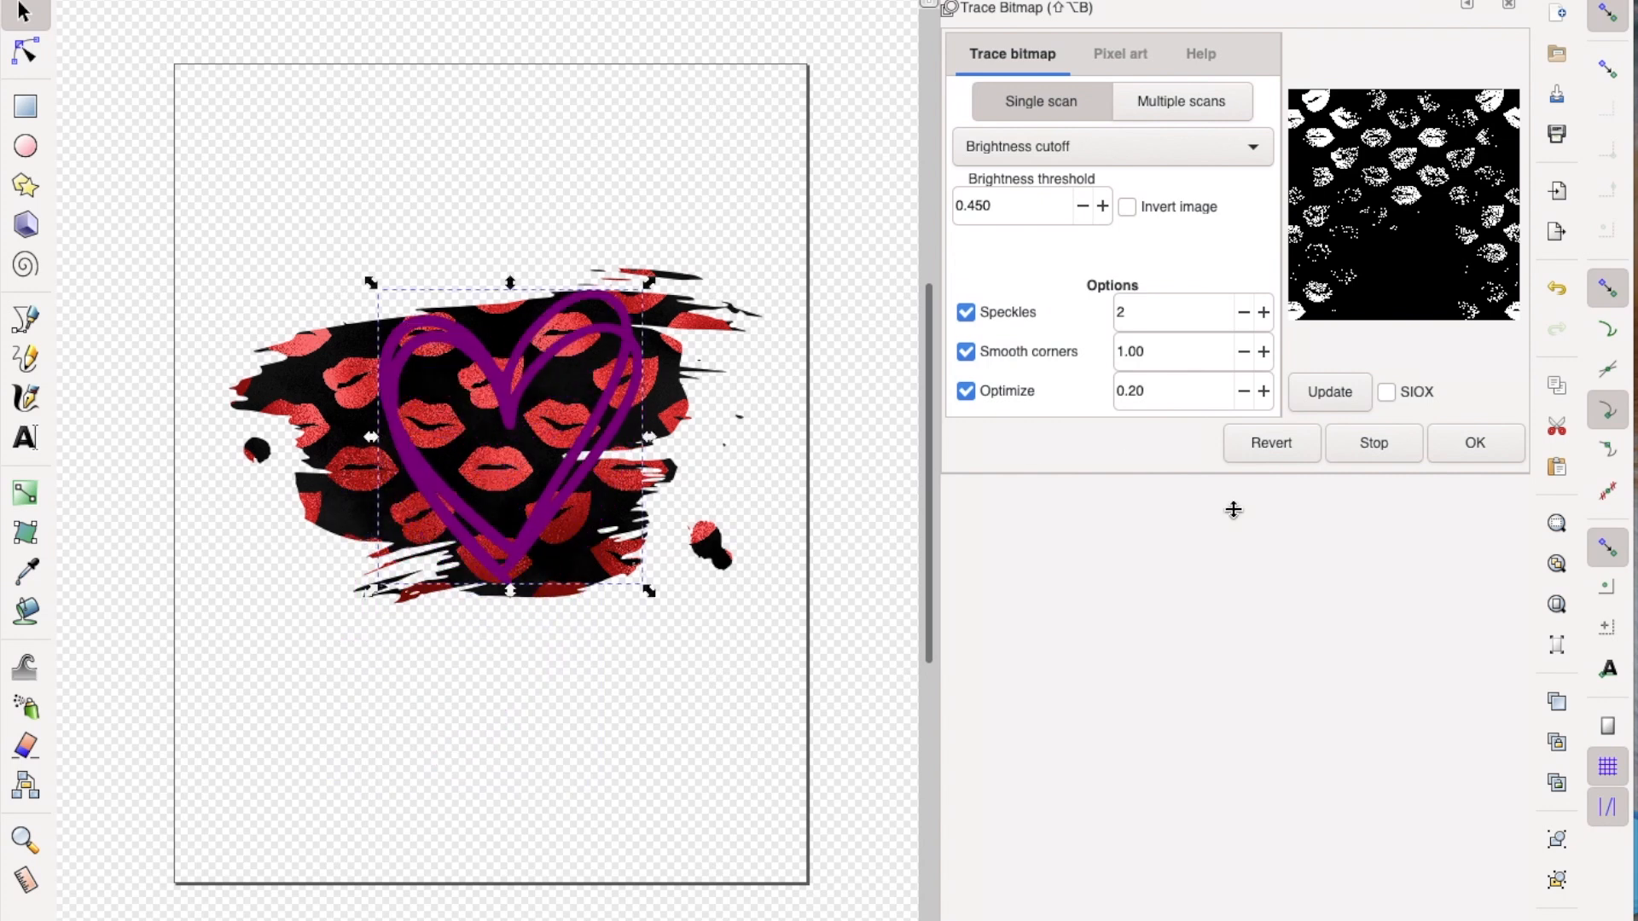
Duplicate the heart and expand the copy slightly outward with Dynamic Offset
left_click(1564, 698)
left_click(450, 0)
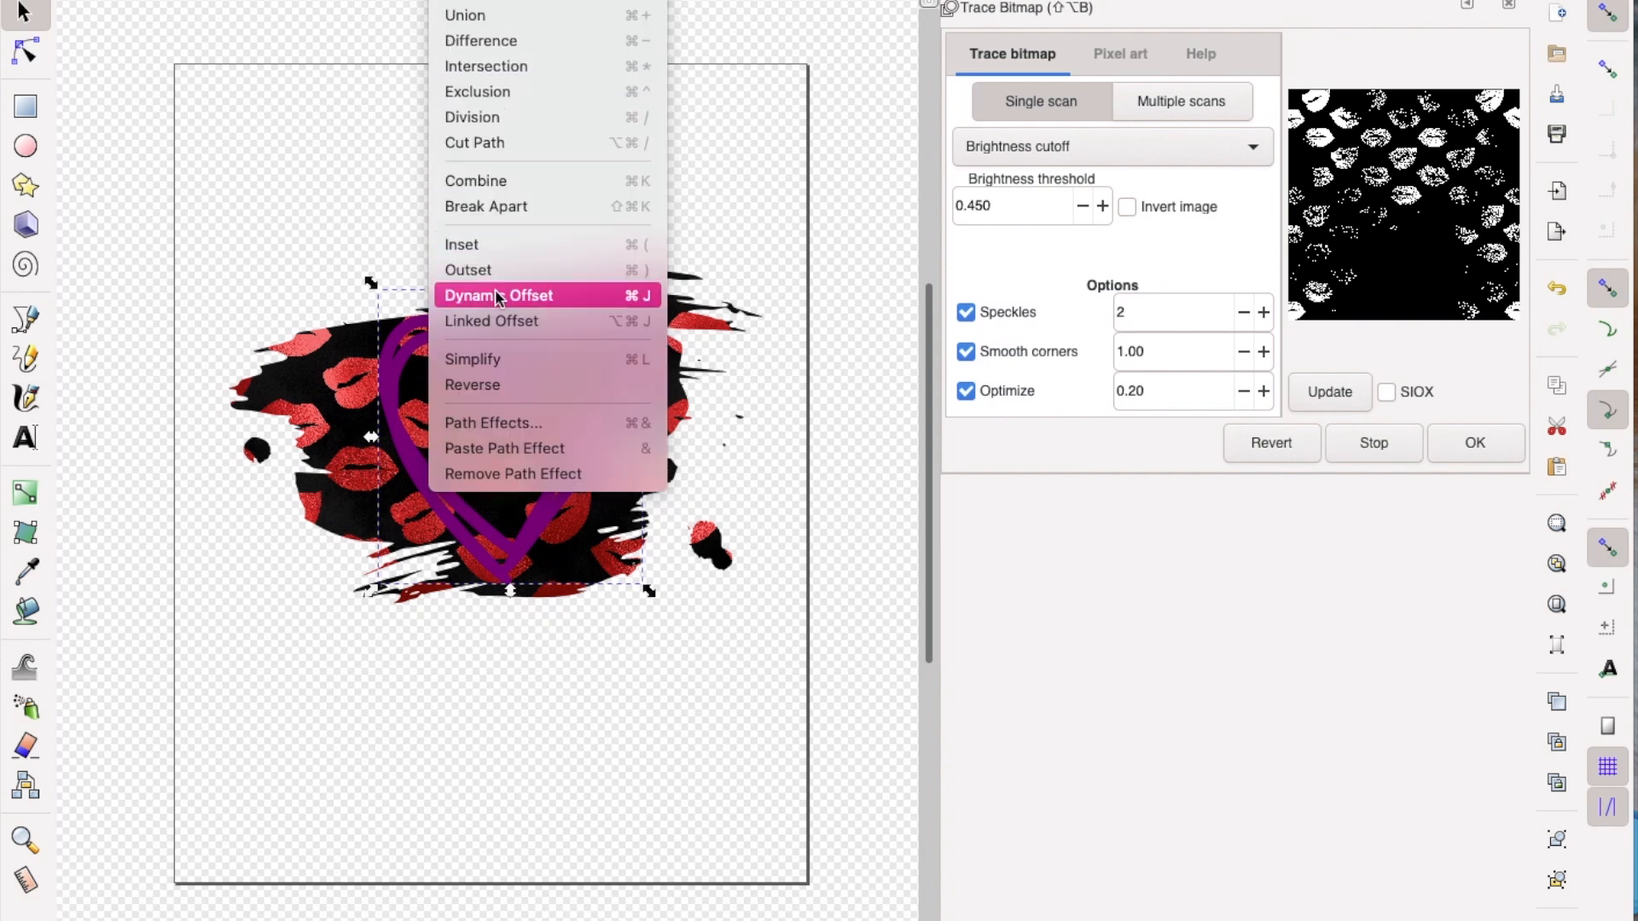
left_click(497, 296)
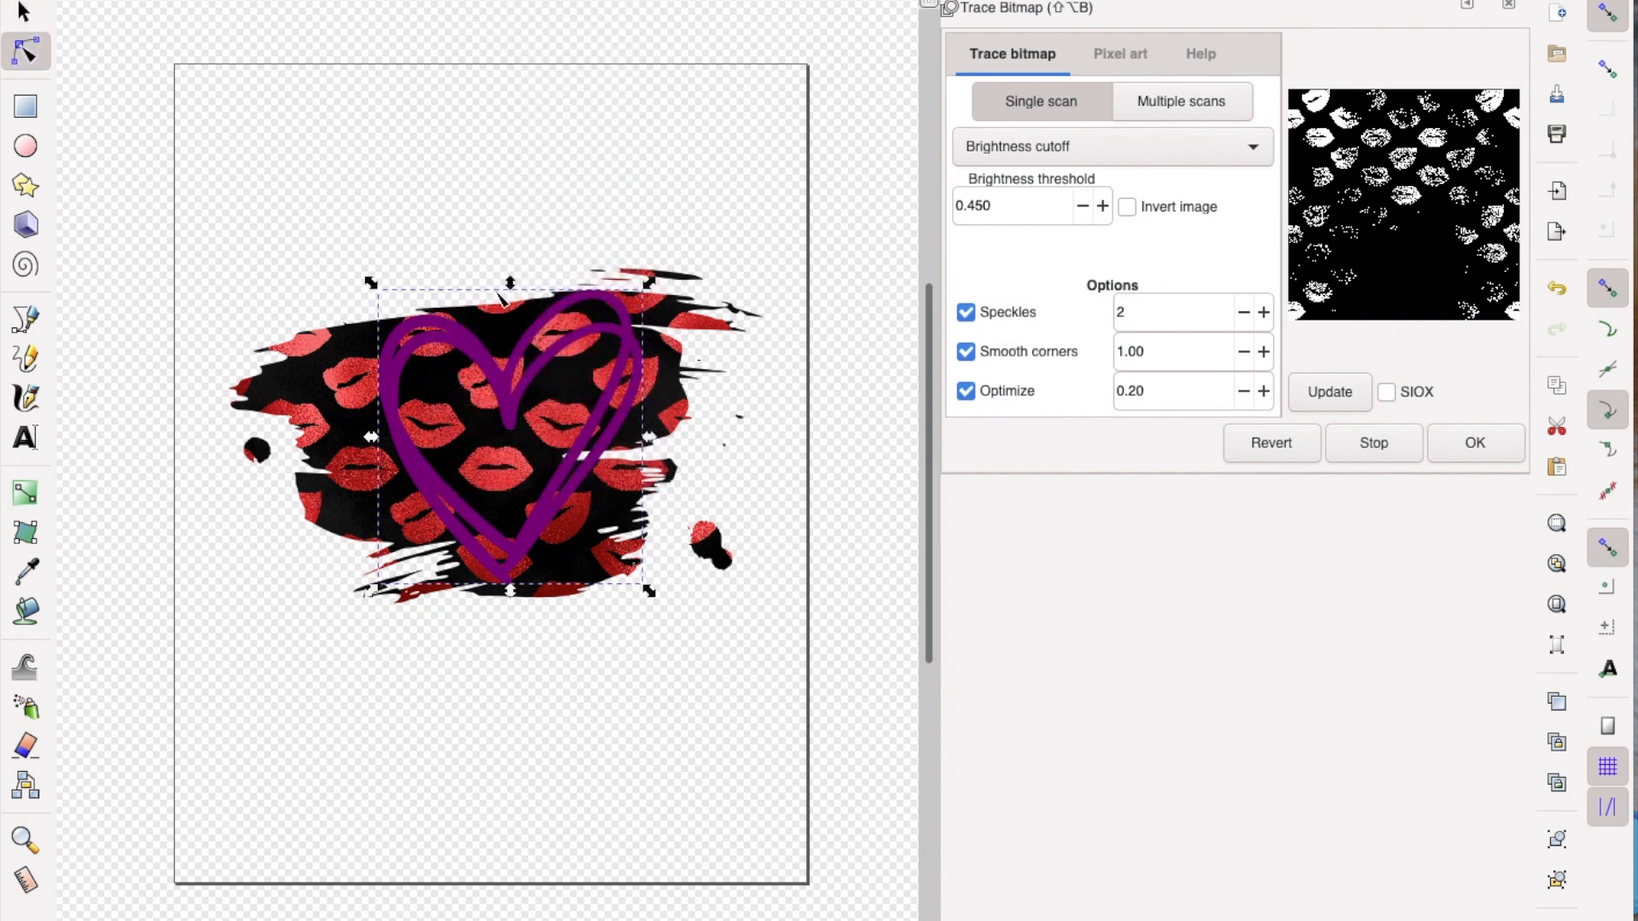
left_click(591, 292)
left_click_drag(592, 292, 595, 290)
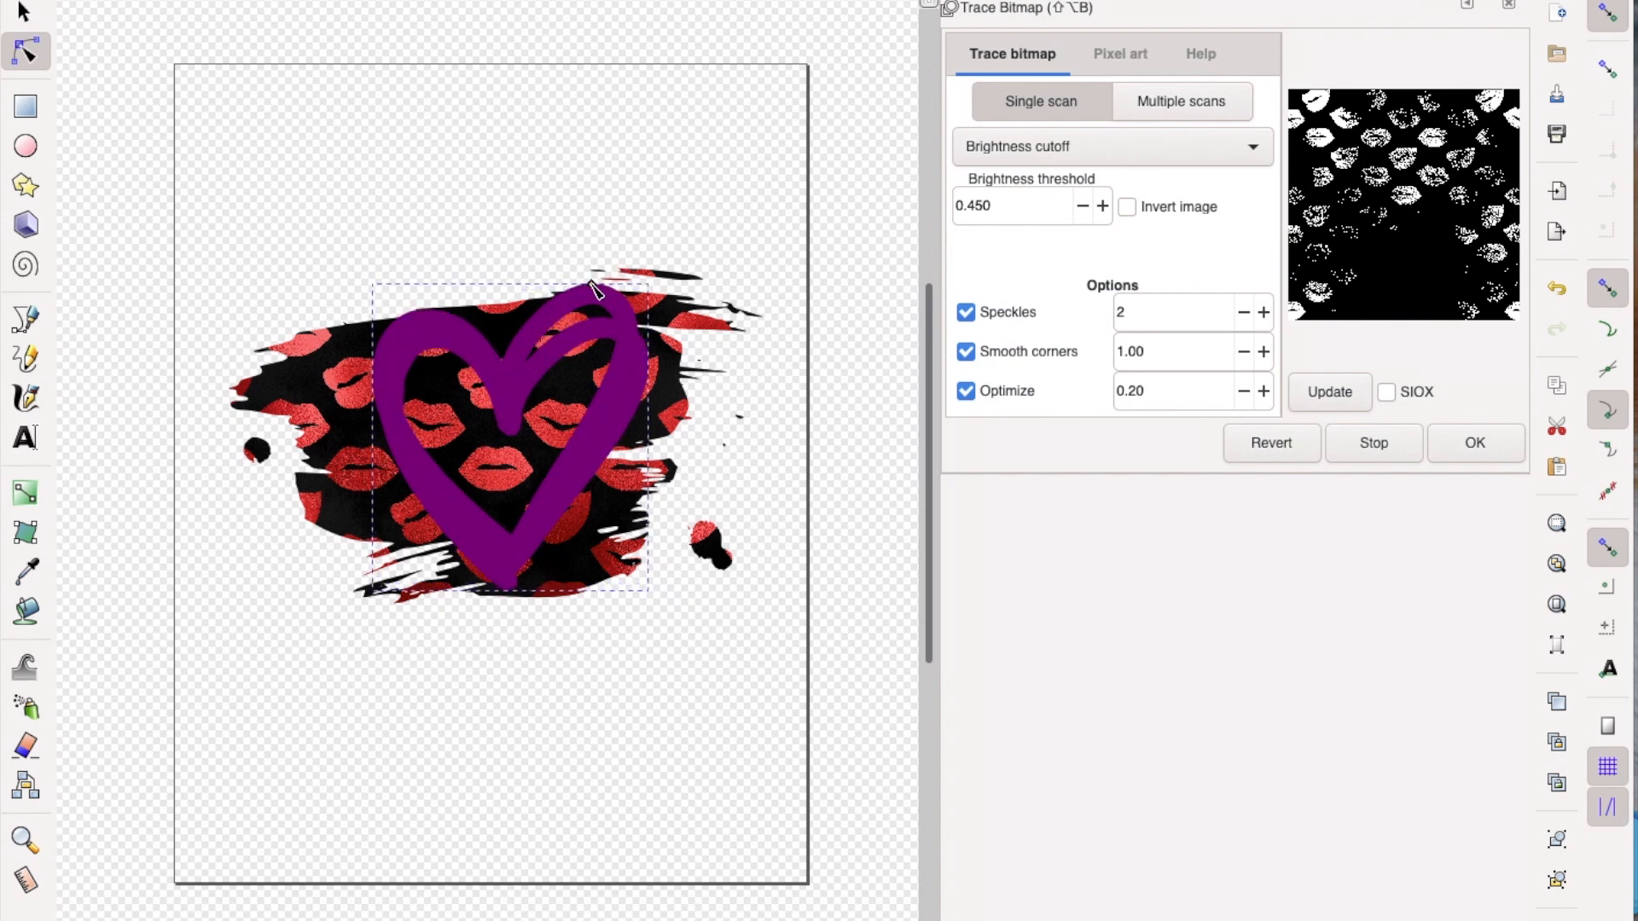
Place the offset copy behind the heart with a black fill and recolor the front heart dark red
left_click(28, 12)
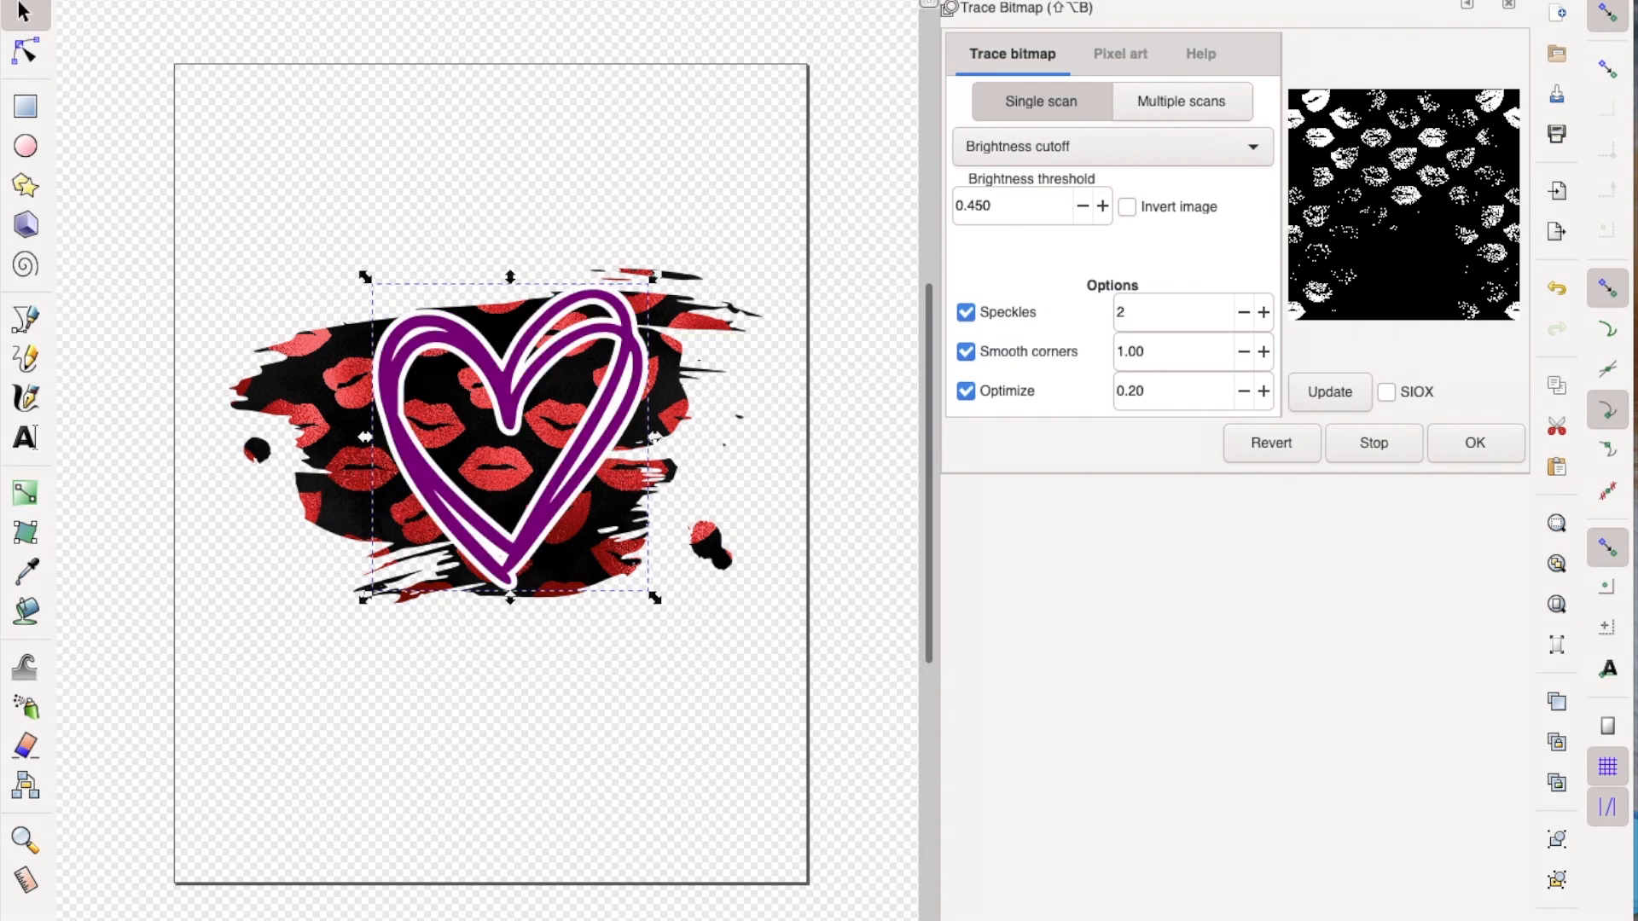
left_click(707, 104)
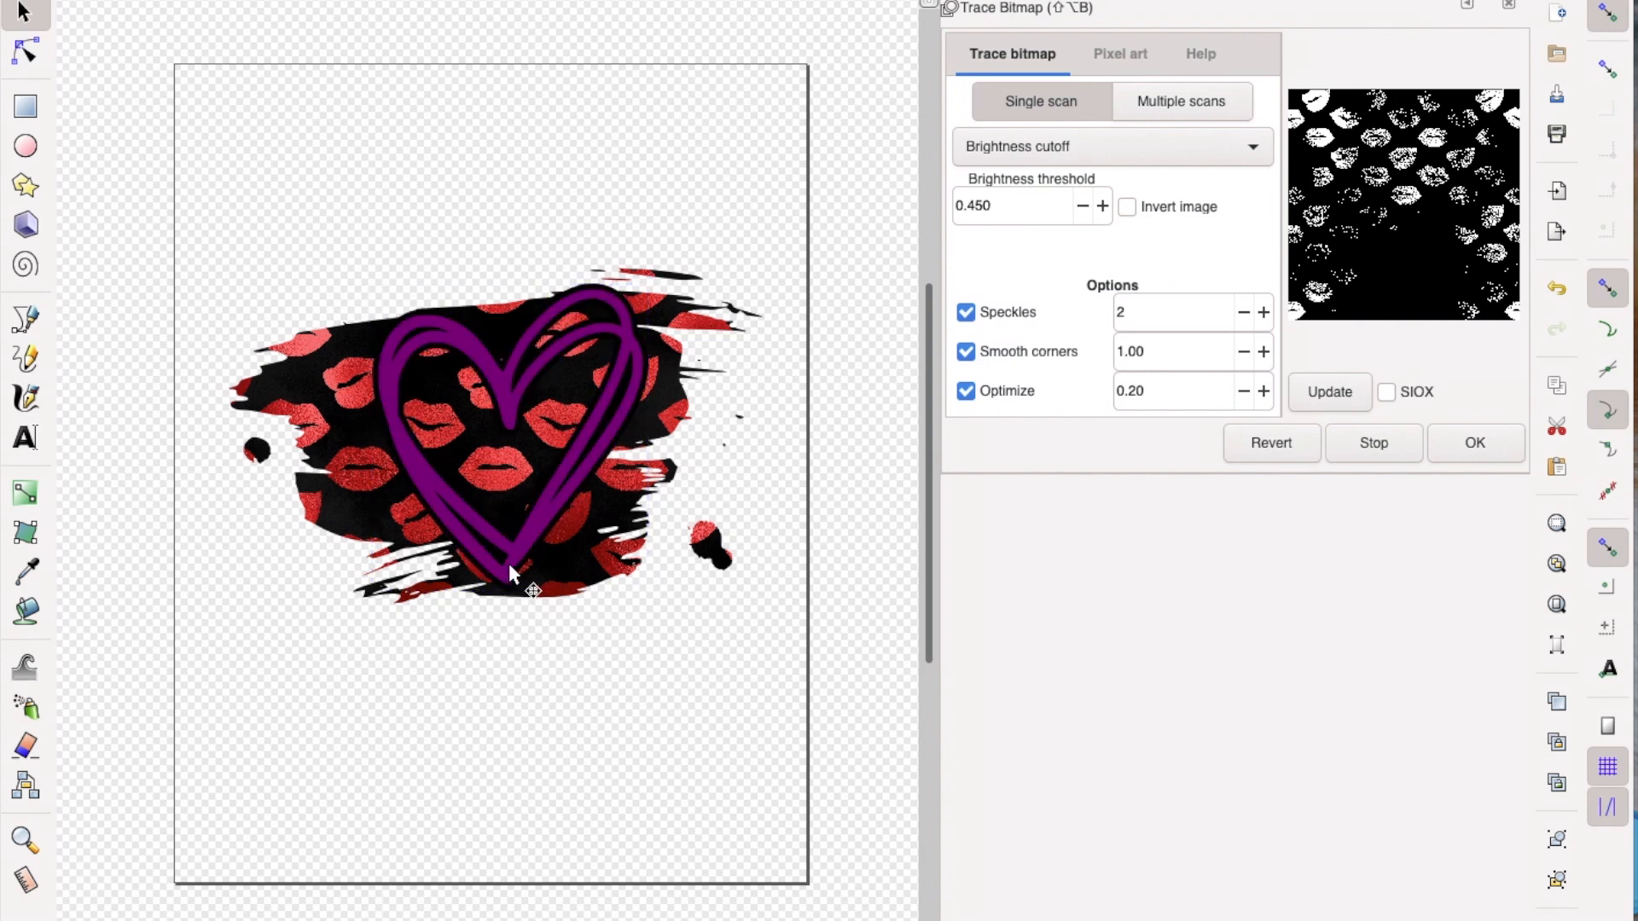
left_click(510, 564)
key("Delete")
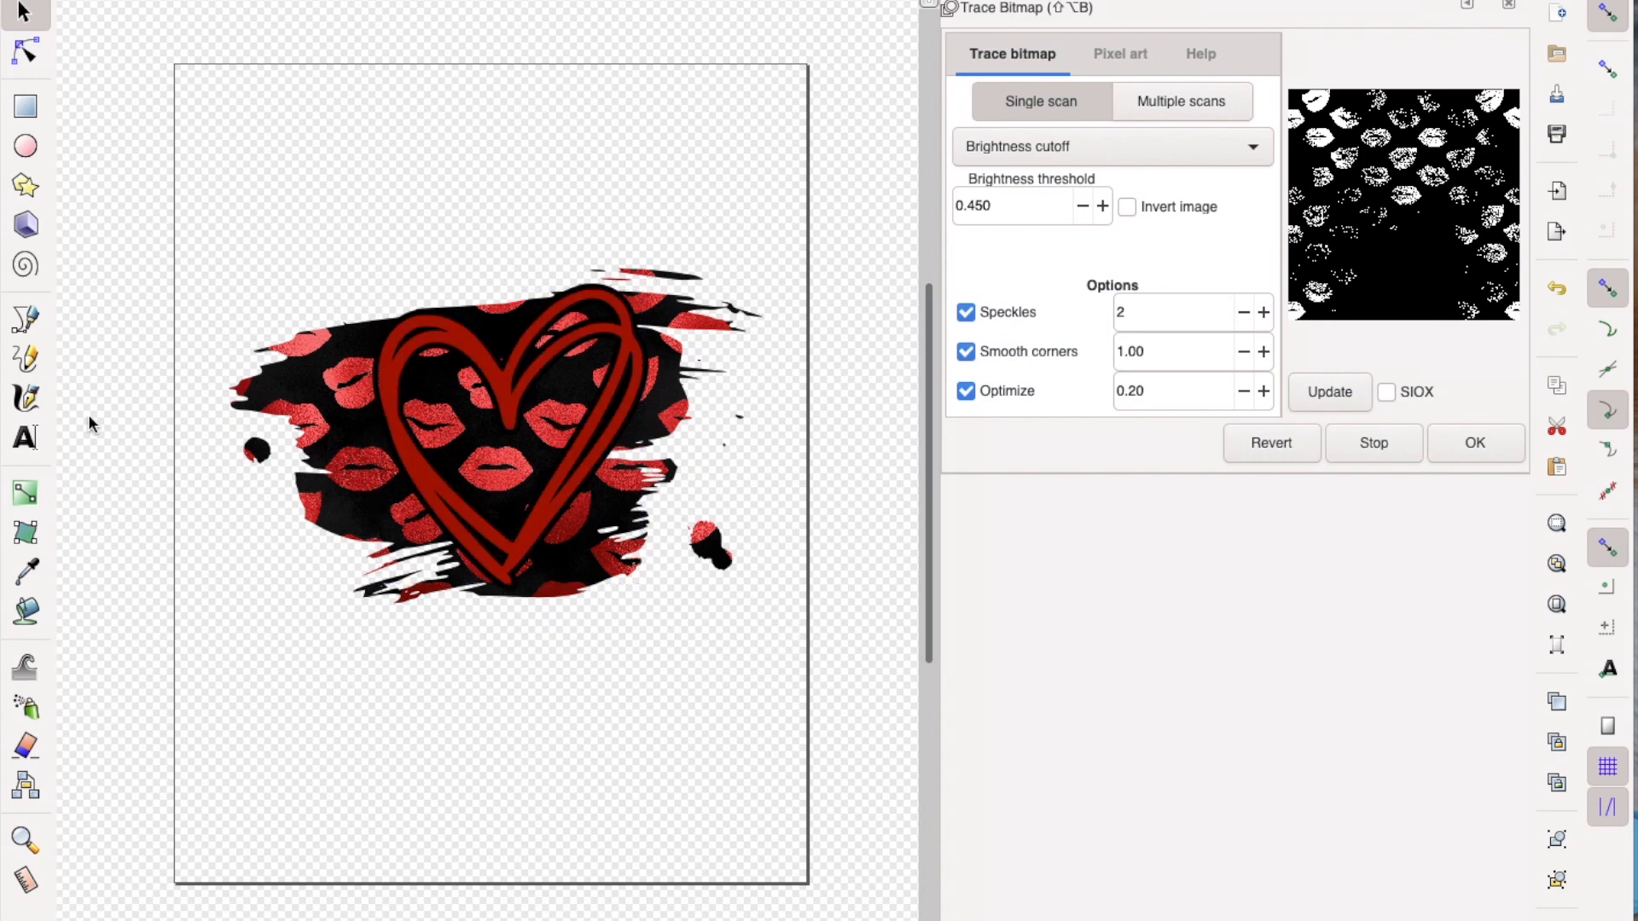
Add the text "True" below the paint stroke and enlarge it to nearly a third of the page width
left_click(35, 440)
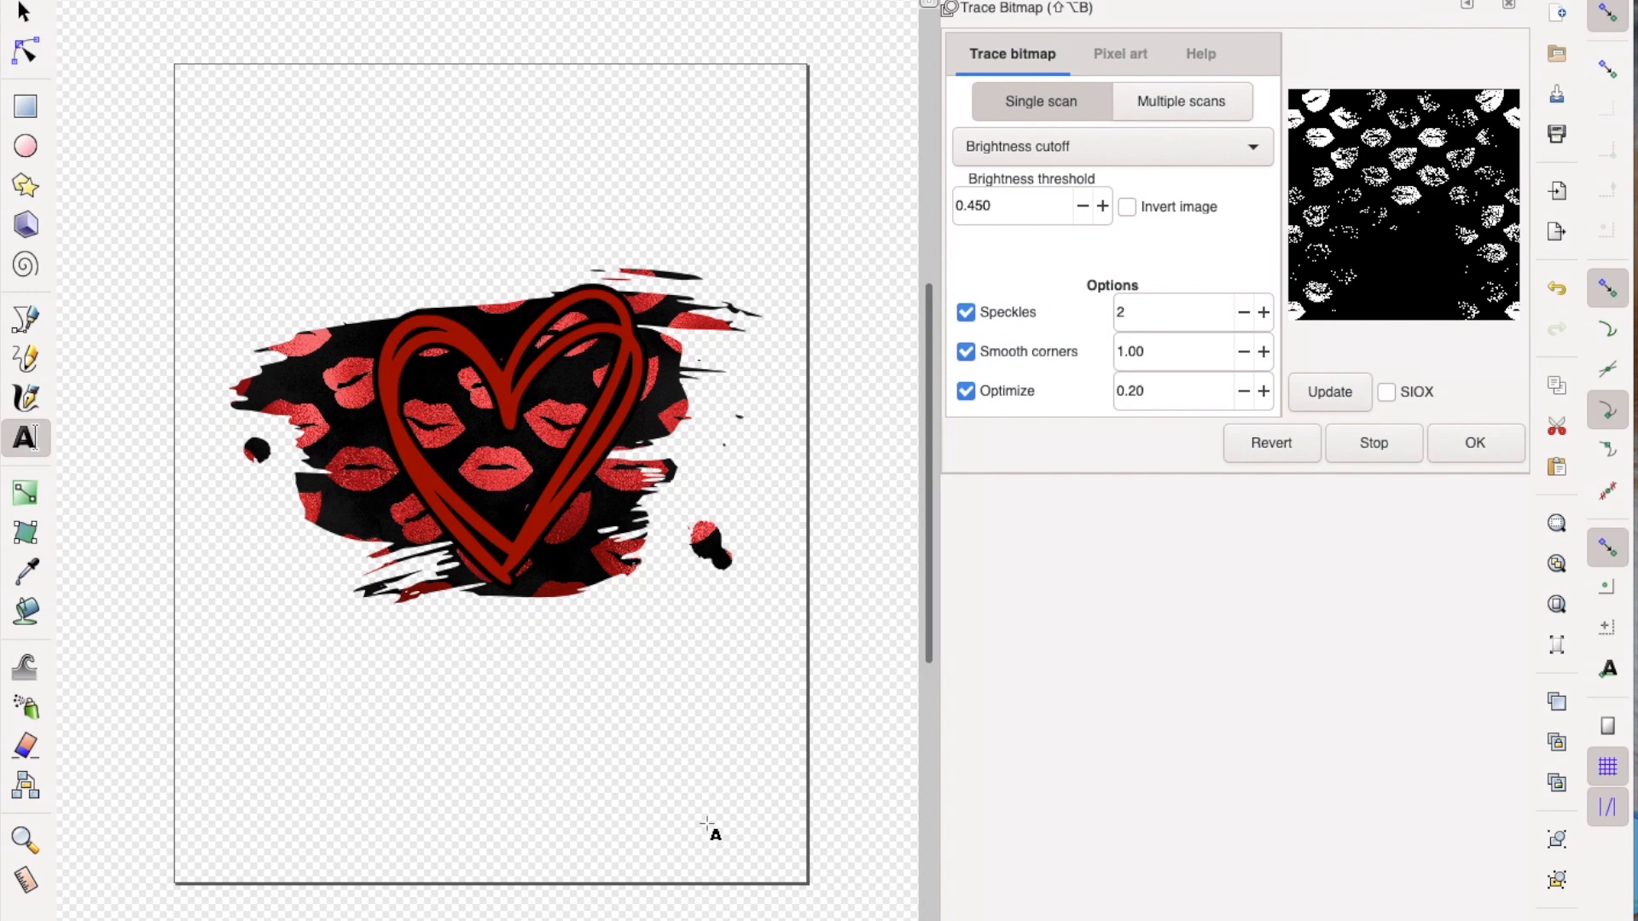
type("True")
key("F1")
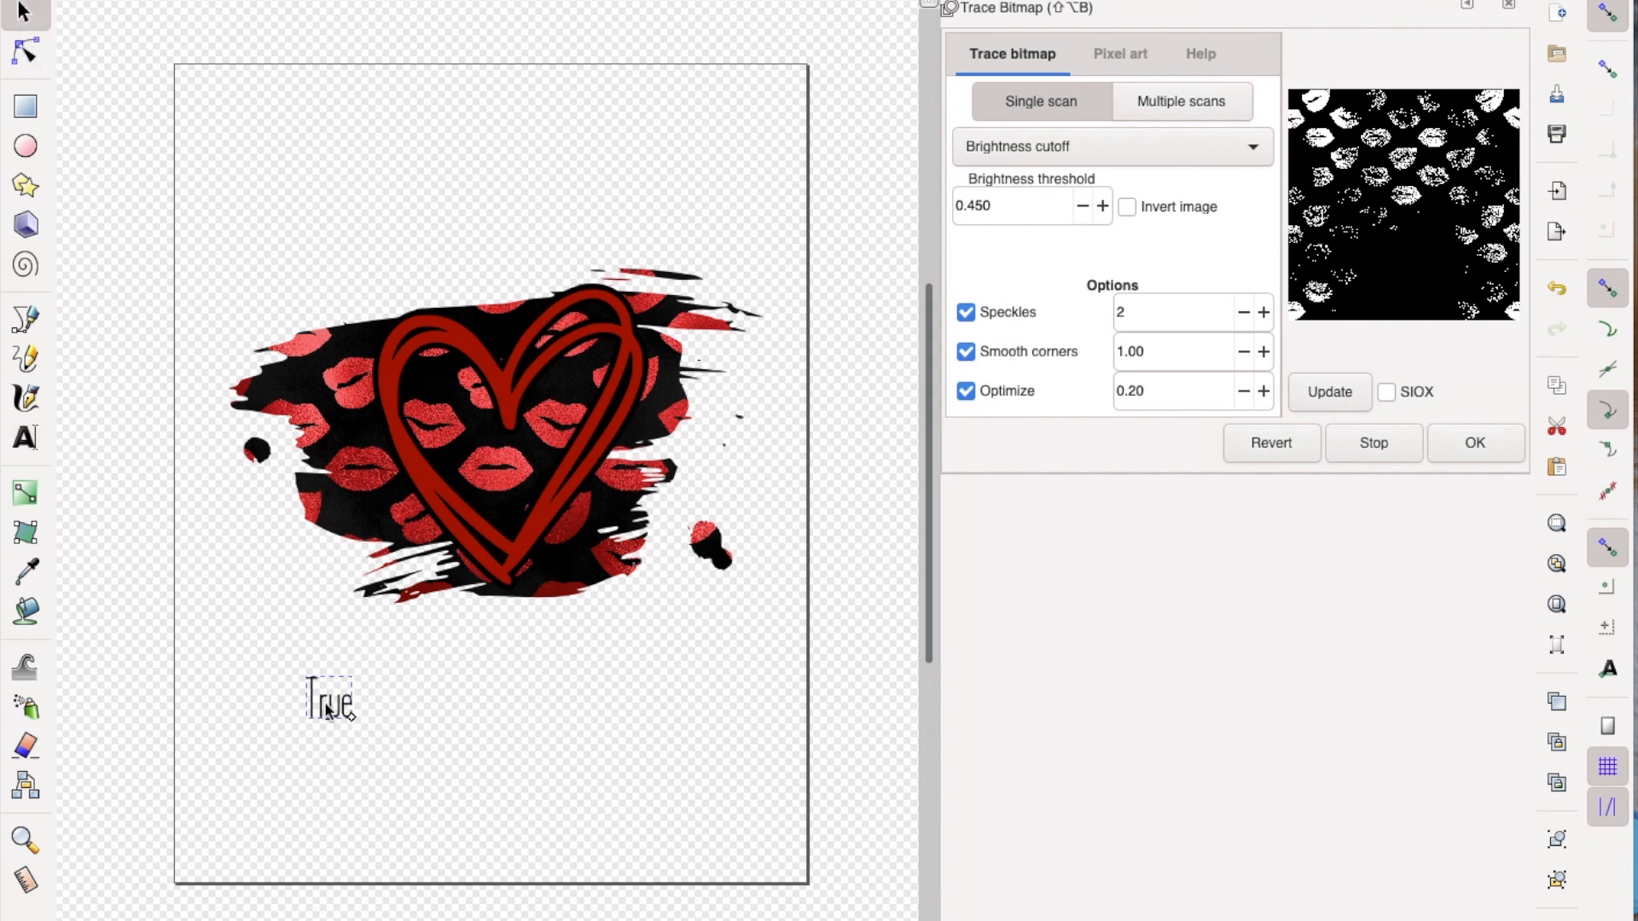
left_click_drag(357, 726, 500, 848)
Change the font of the word "True" to the brush script August June
key("t")
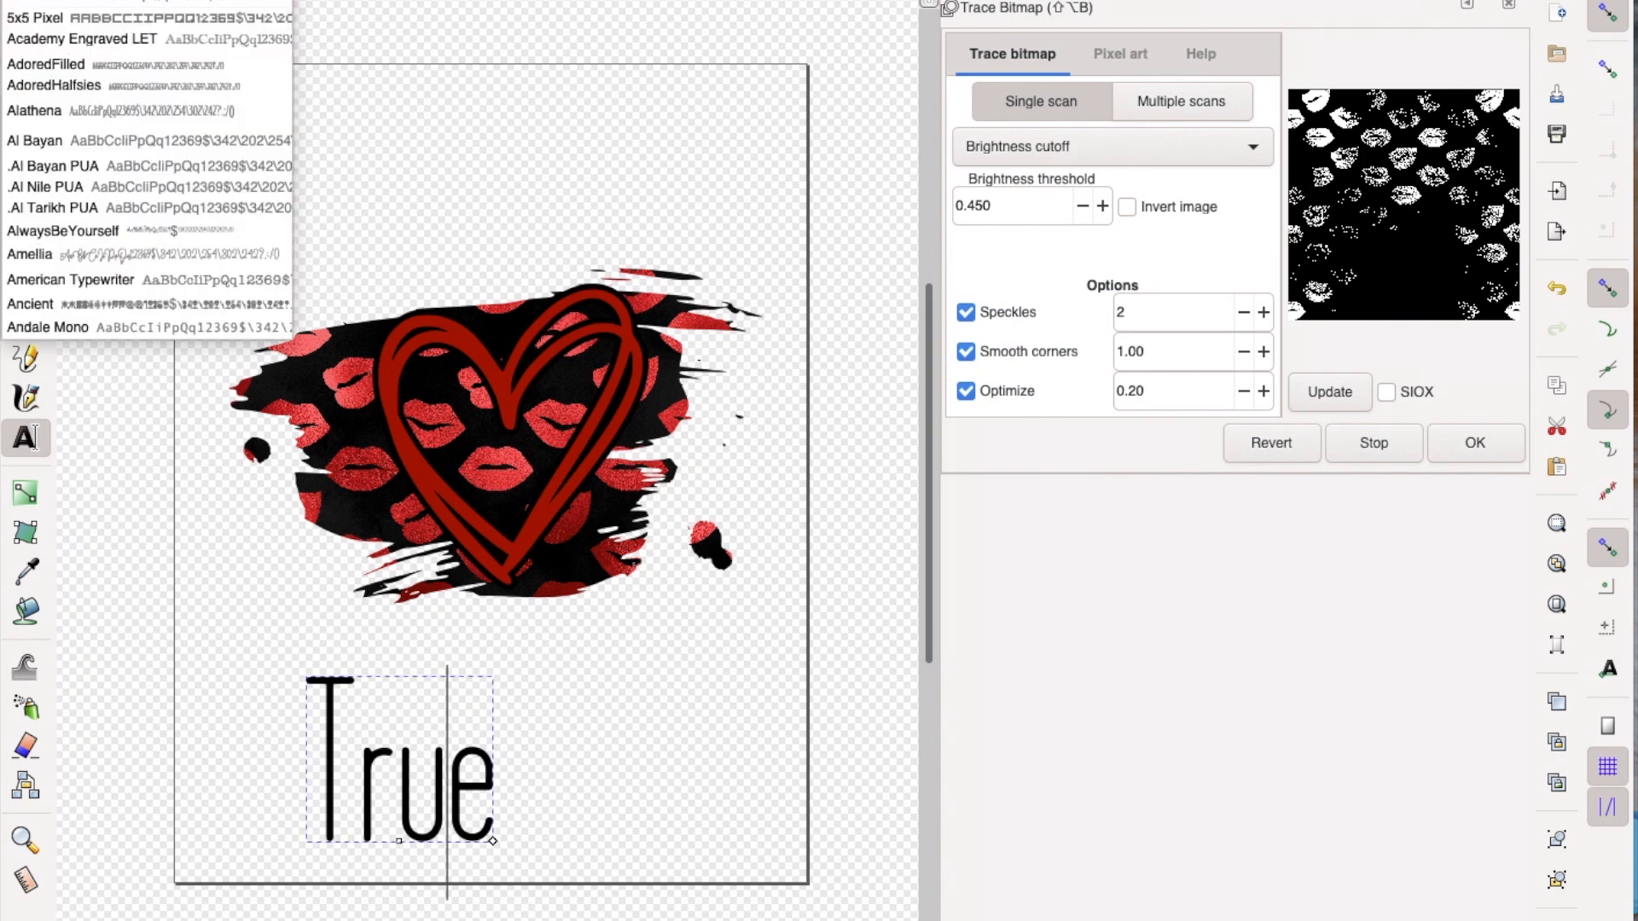
left_click(218, 122)
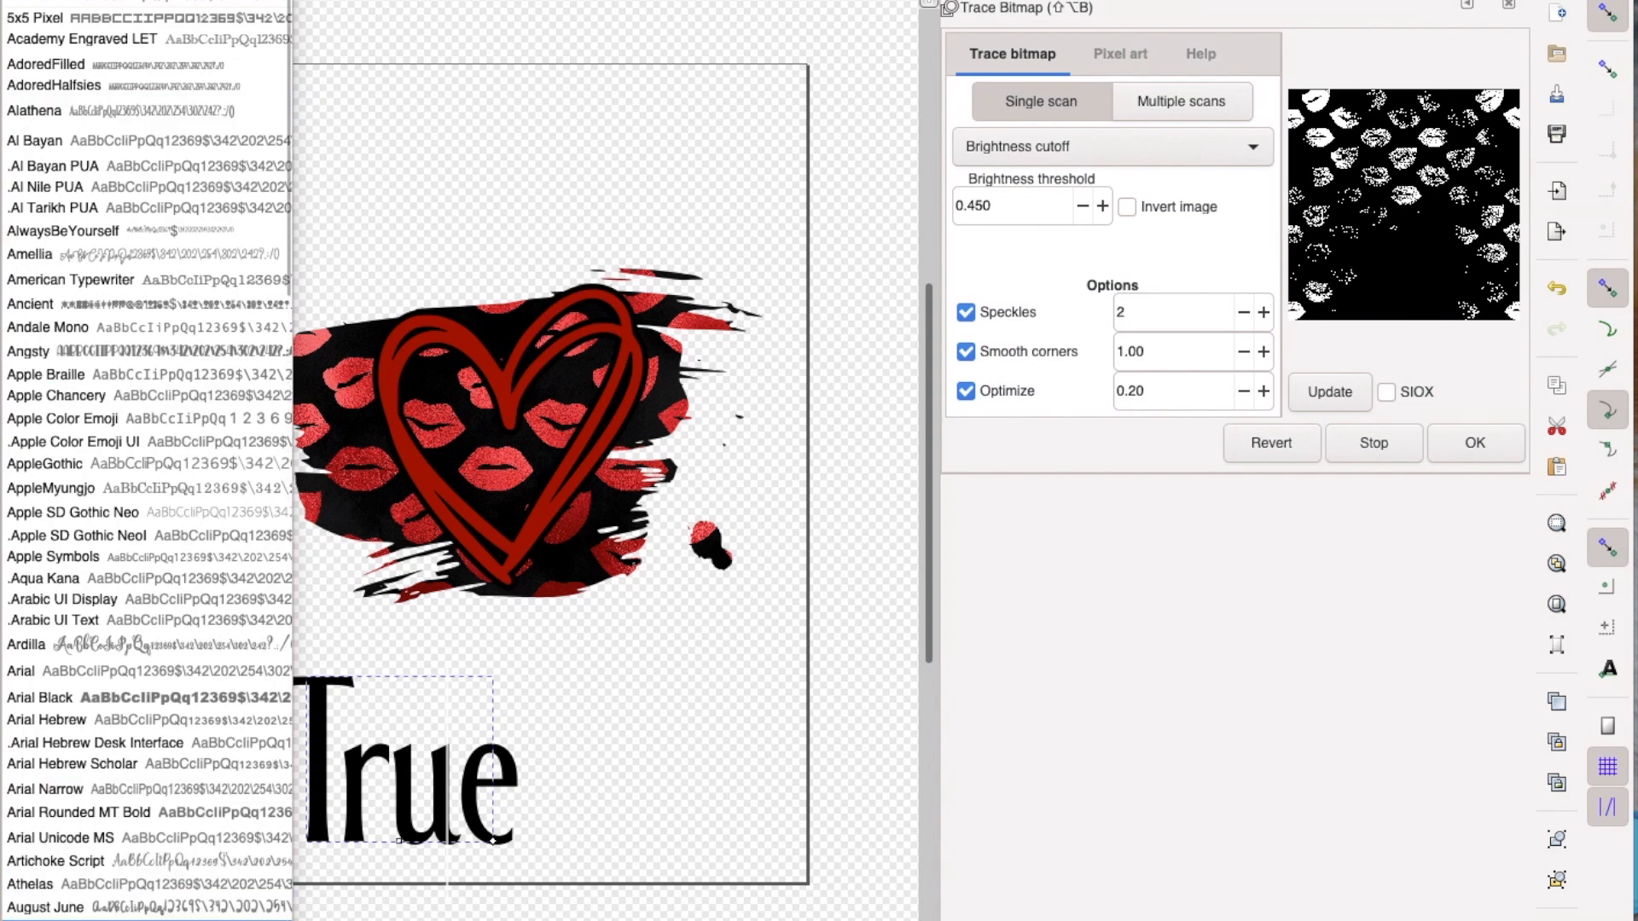
left_click(145, 908)
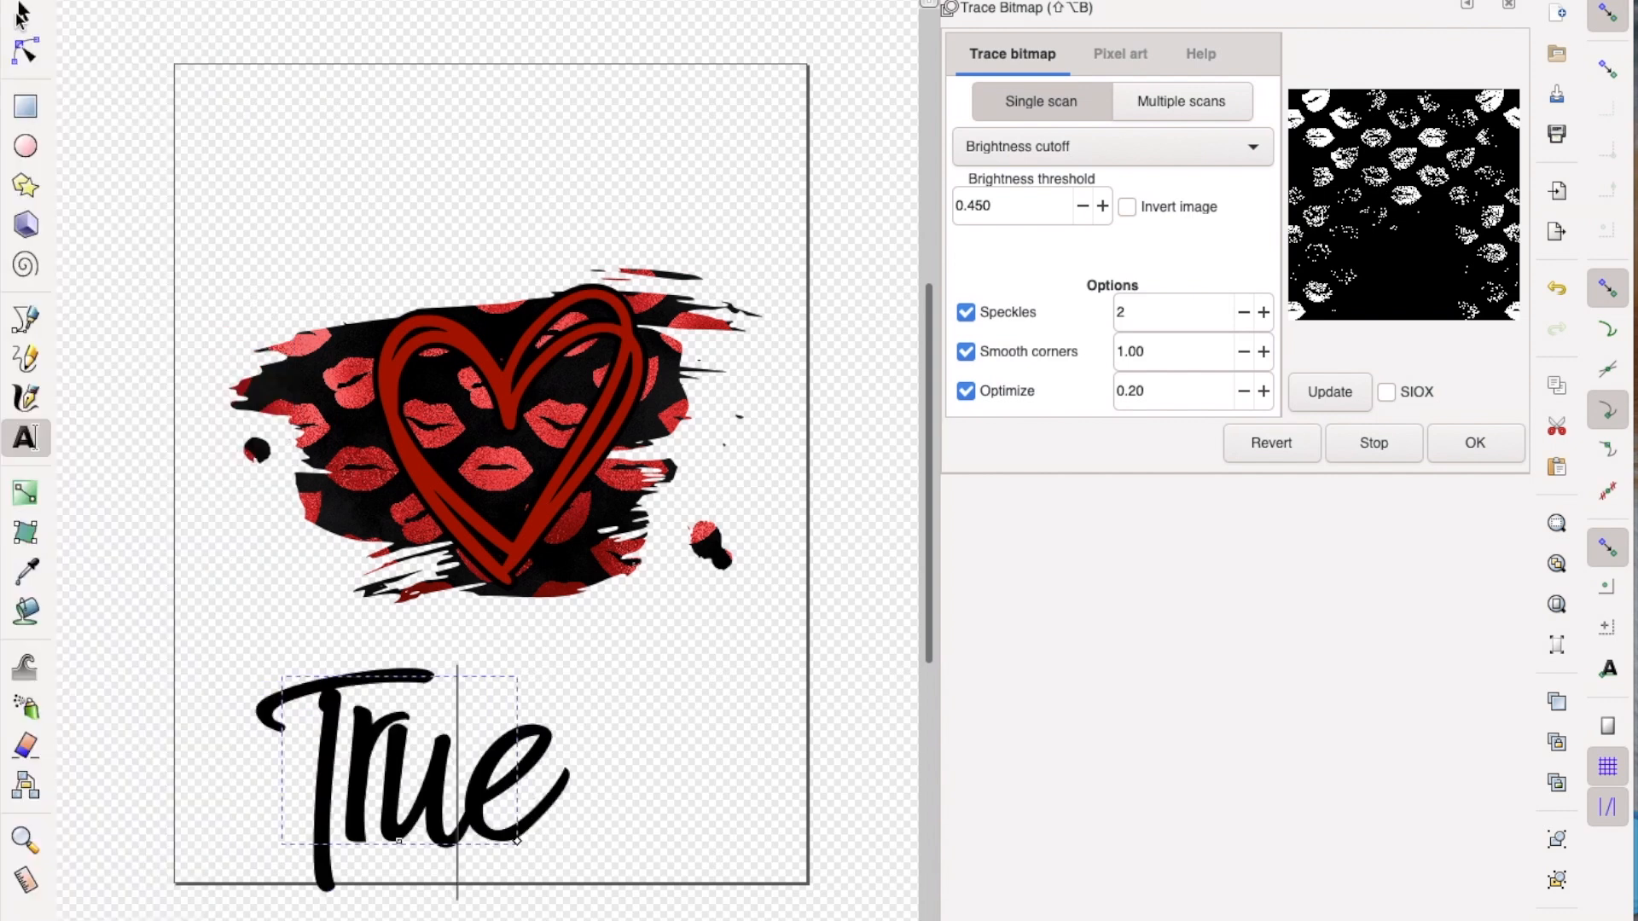
Move "True" onto the upper left of the paint stroke and shrink it to about two thirds of its size
left_click(21, 12)
left_click(495, 390)
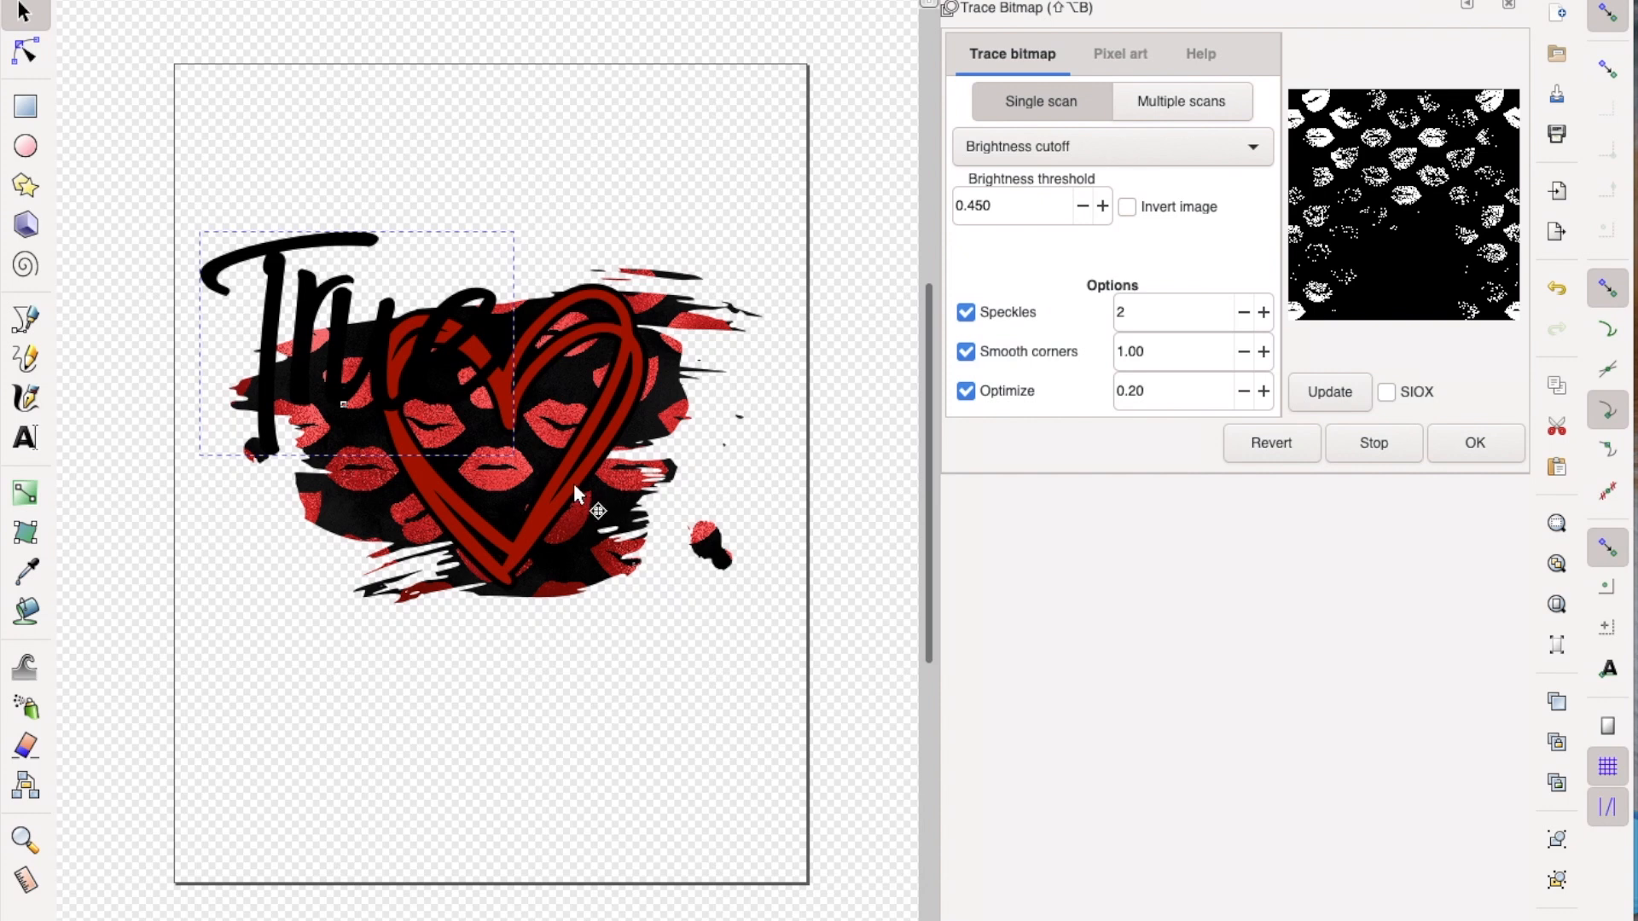
left_click_drag(510, 453, 428, 380)
Place a copy of the word diagonally below "True" over the heart's lower part and change its text to "Love"
left_click_drag(406, 309, 616, 550)
double_click(616, 549)
key("ctrl+a")
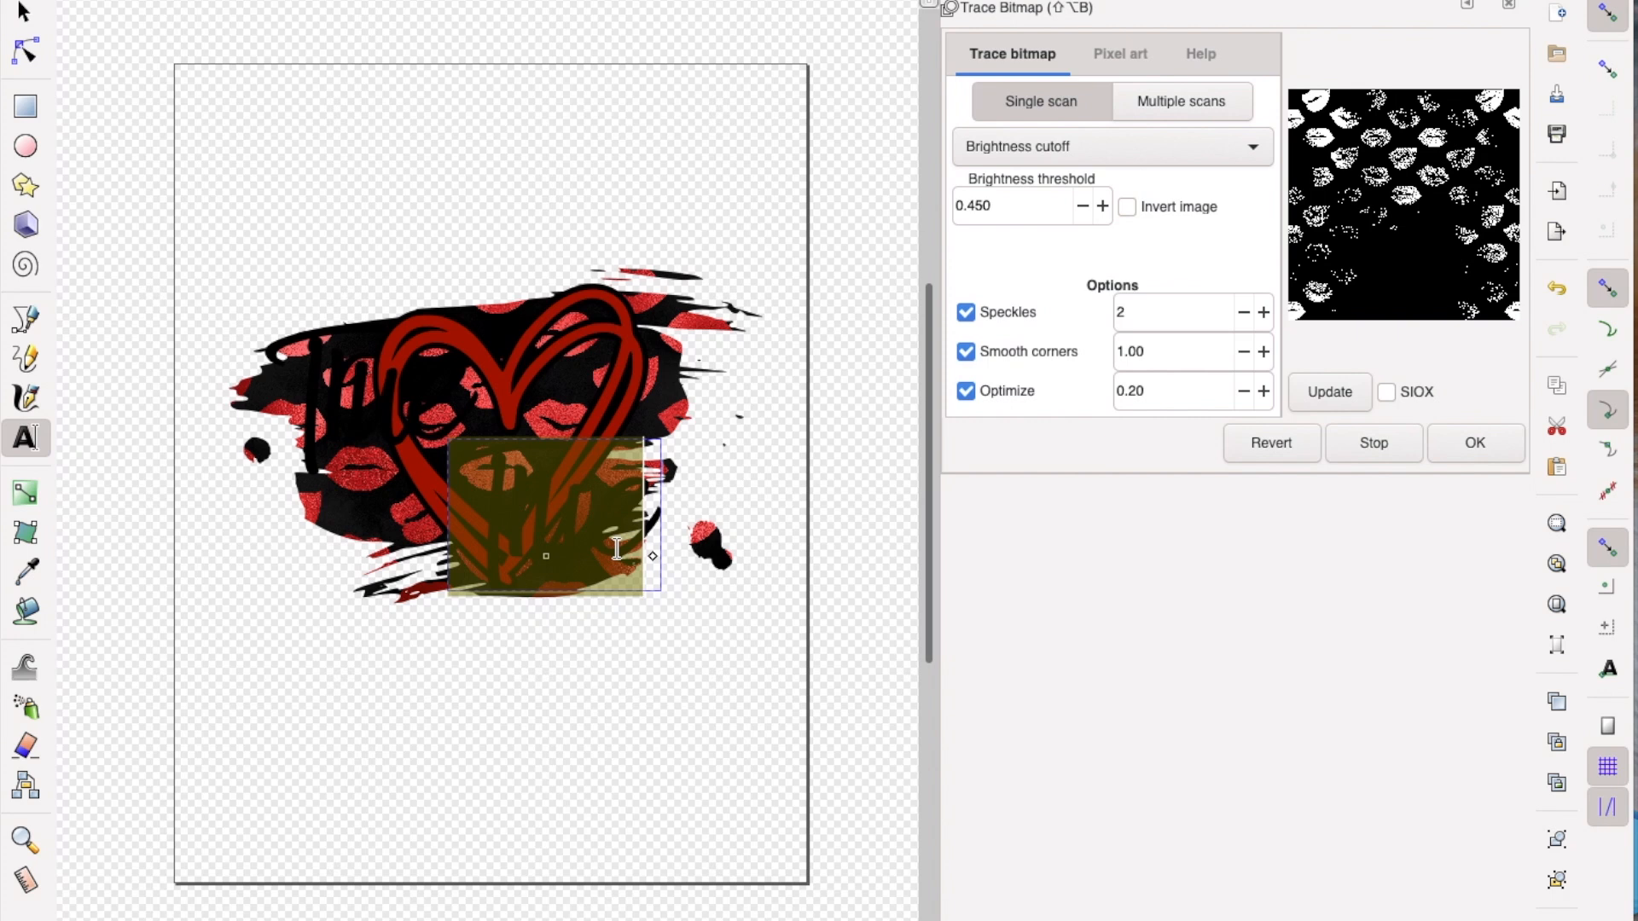
type("Love")
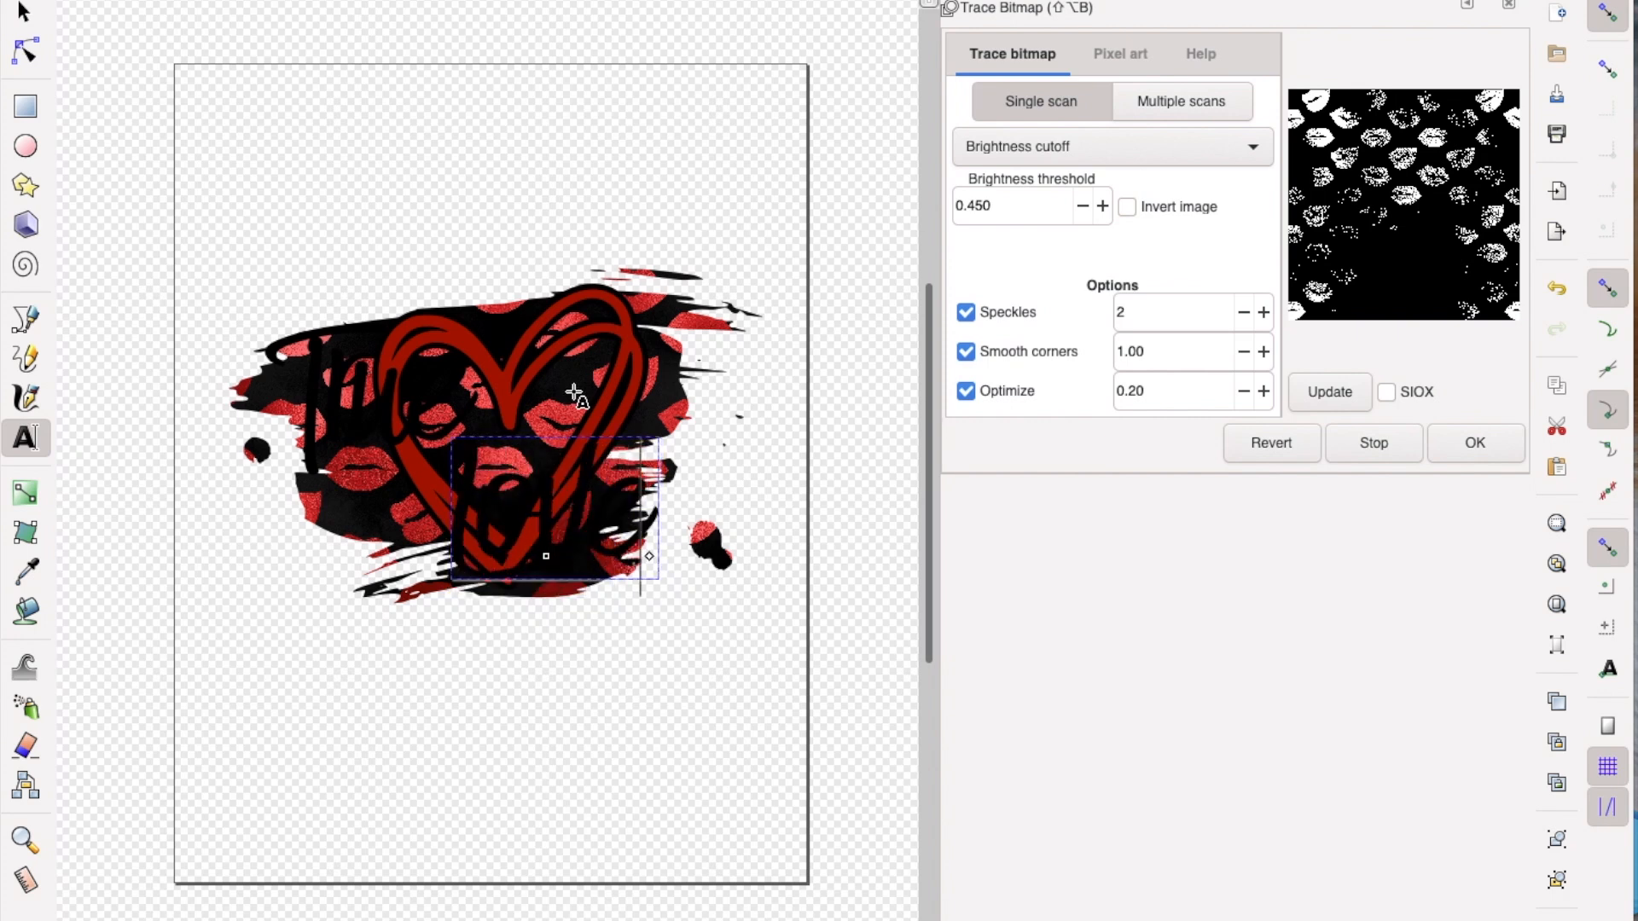
Convert "True" and "Love" to paths together and ungroup them into separate letters
left_click(27, 13)
left_click(329, 386, "shift")
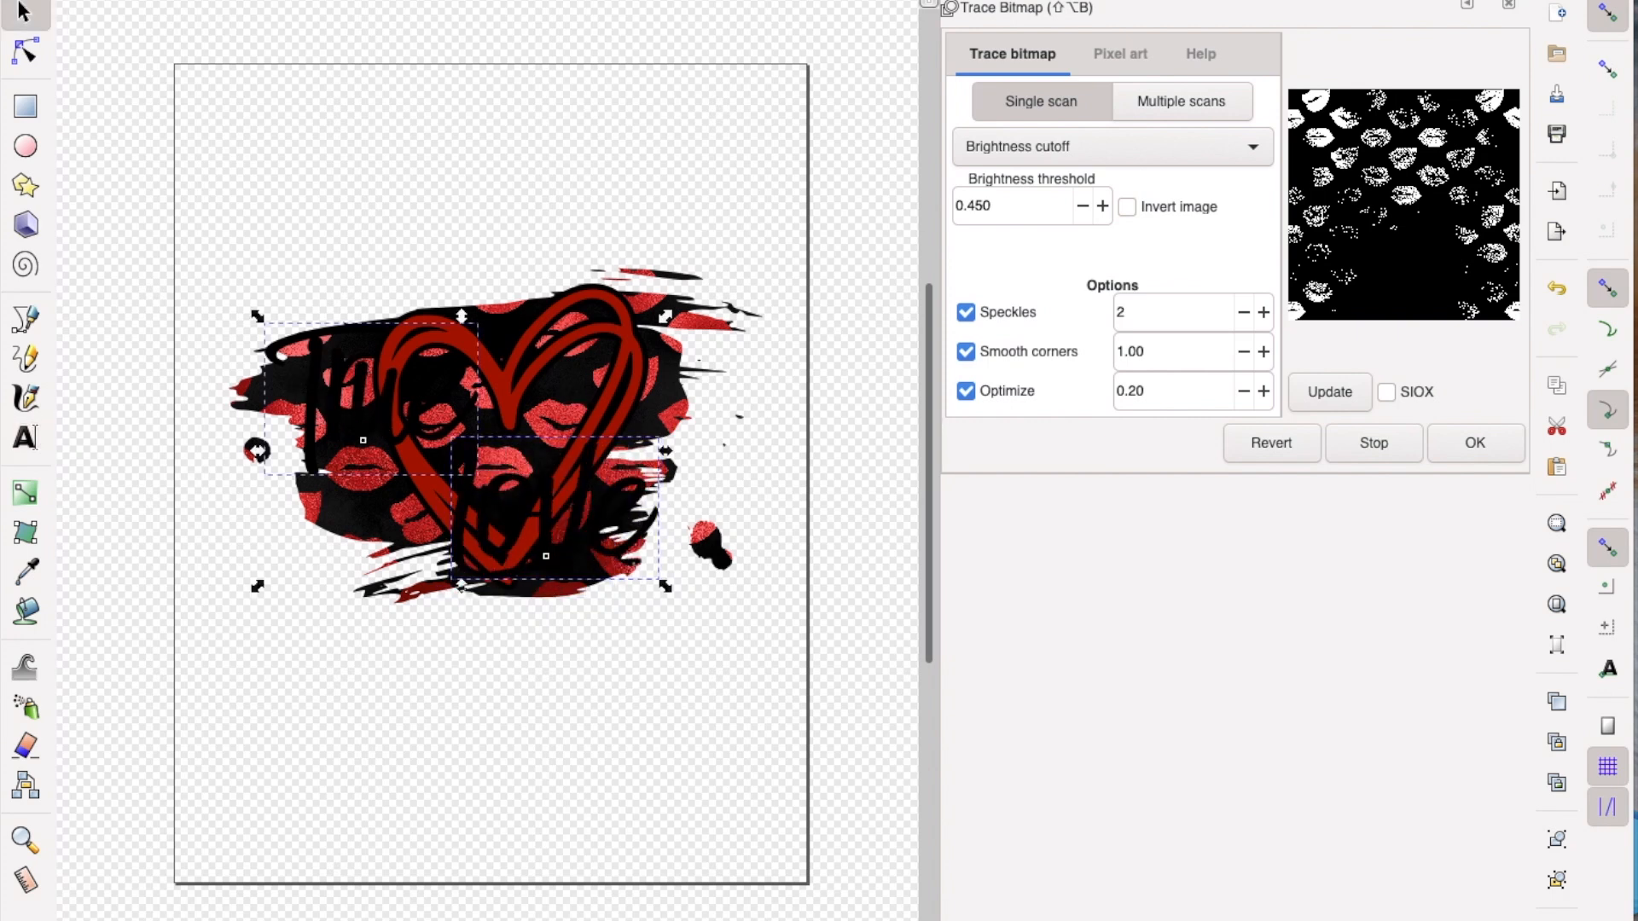
left_click(452, 0)
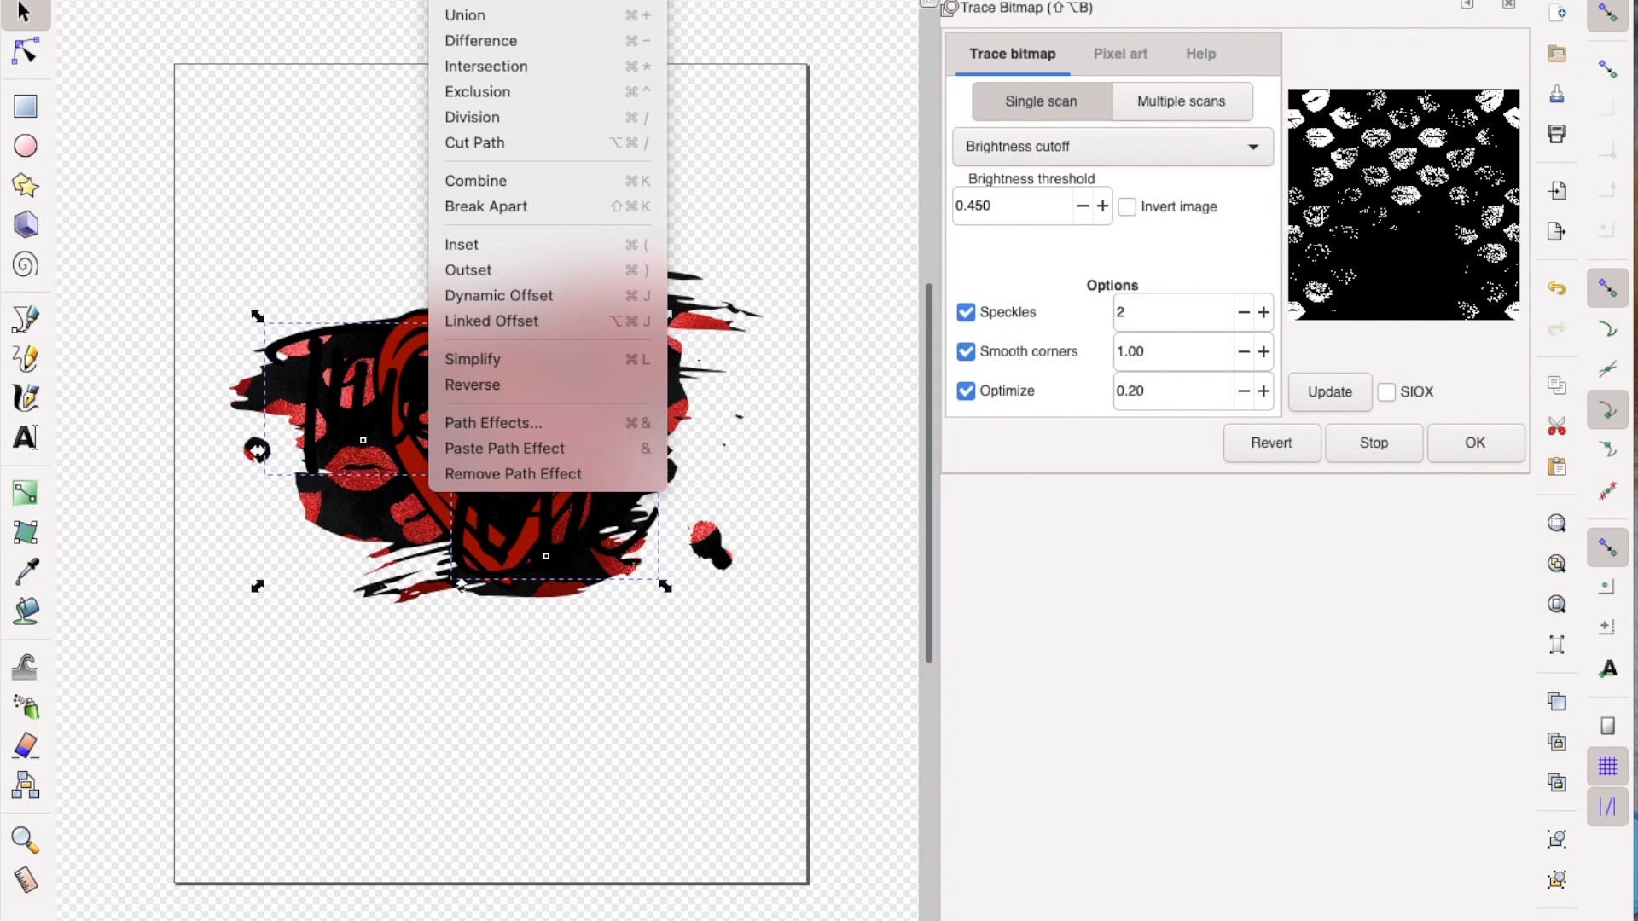
left_click(482, 0)
left_click(389, 0)
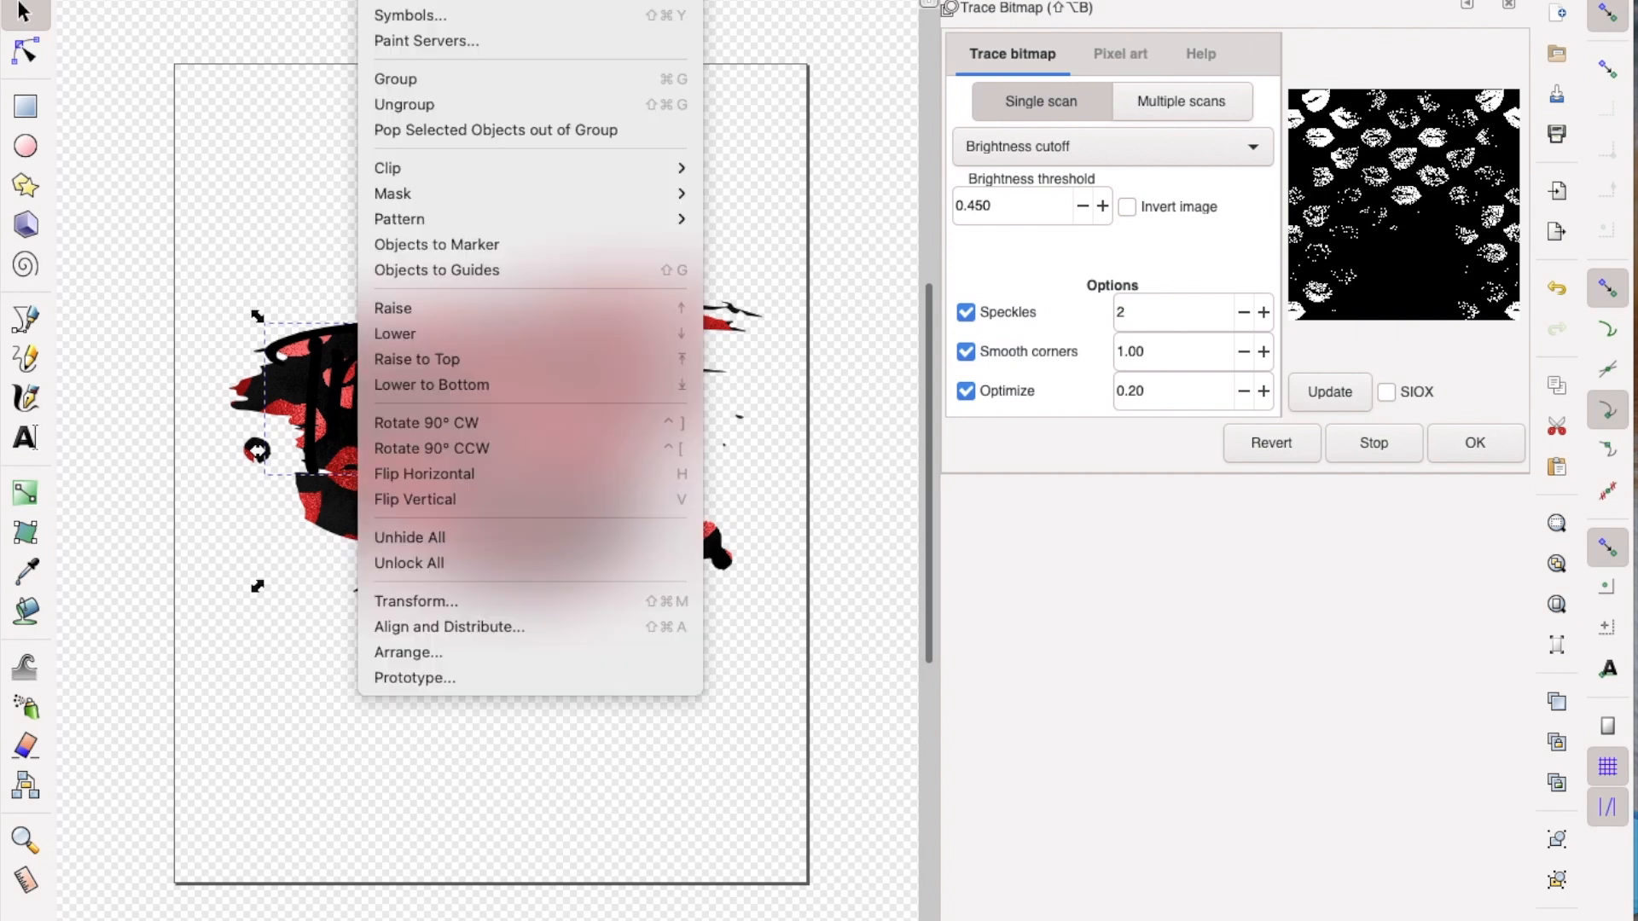
left_click(424, 104)
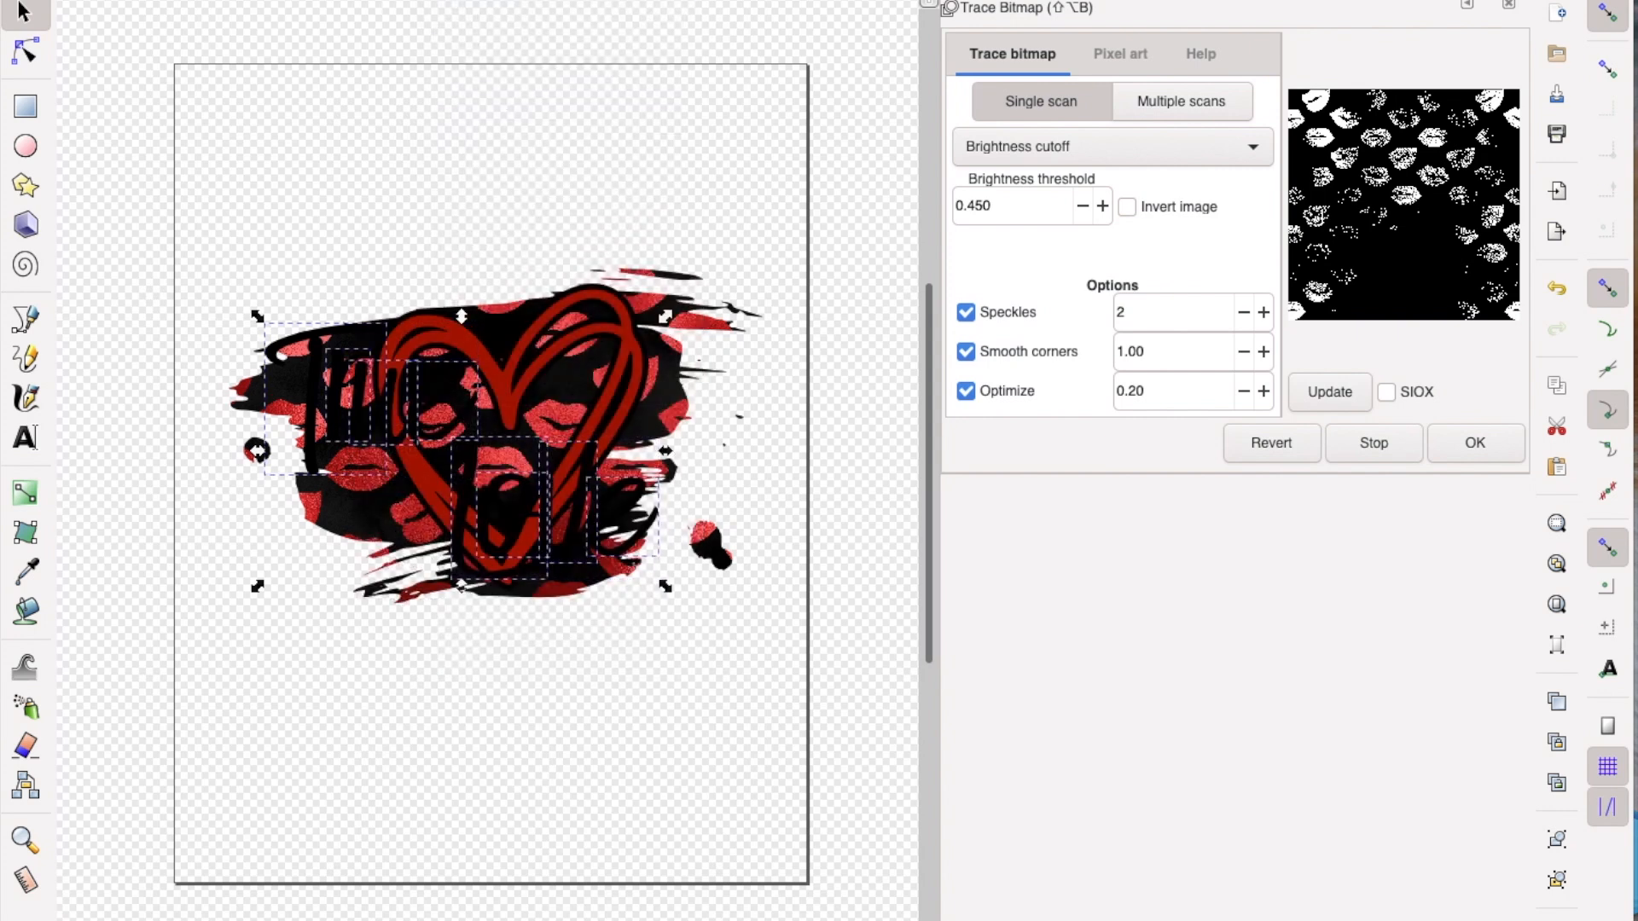
Union the letters into one white shape and scale it down slightly, centered over the heart and paint stroke
left_click(465, 0)
left_click(478, 17)
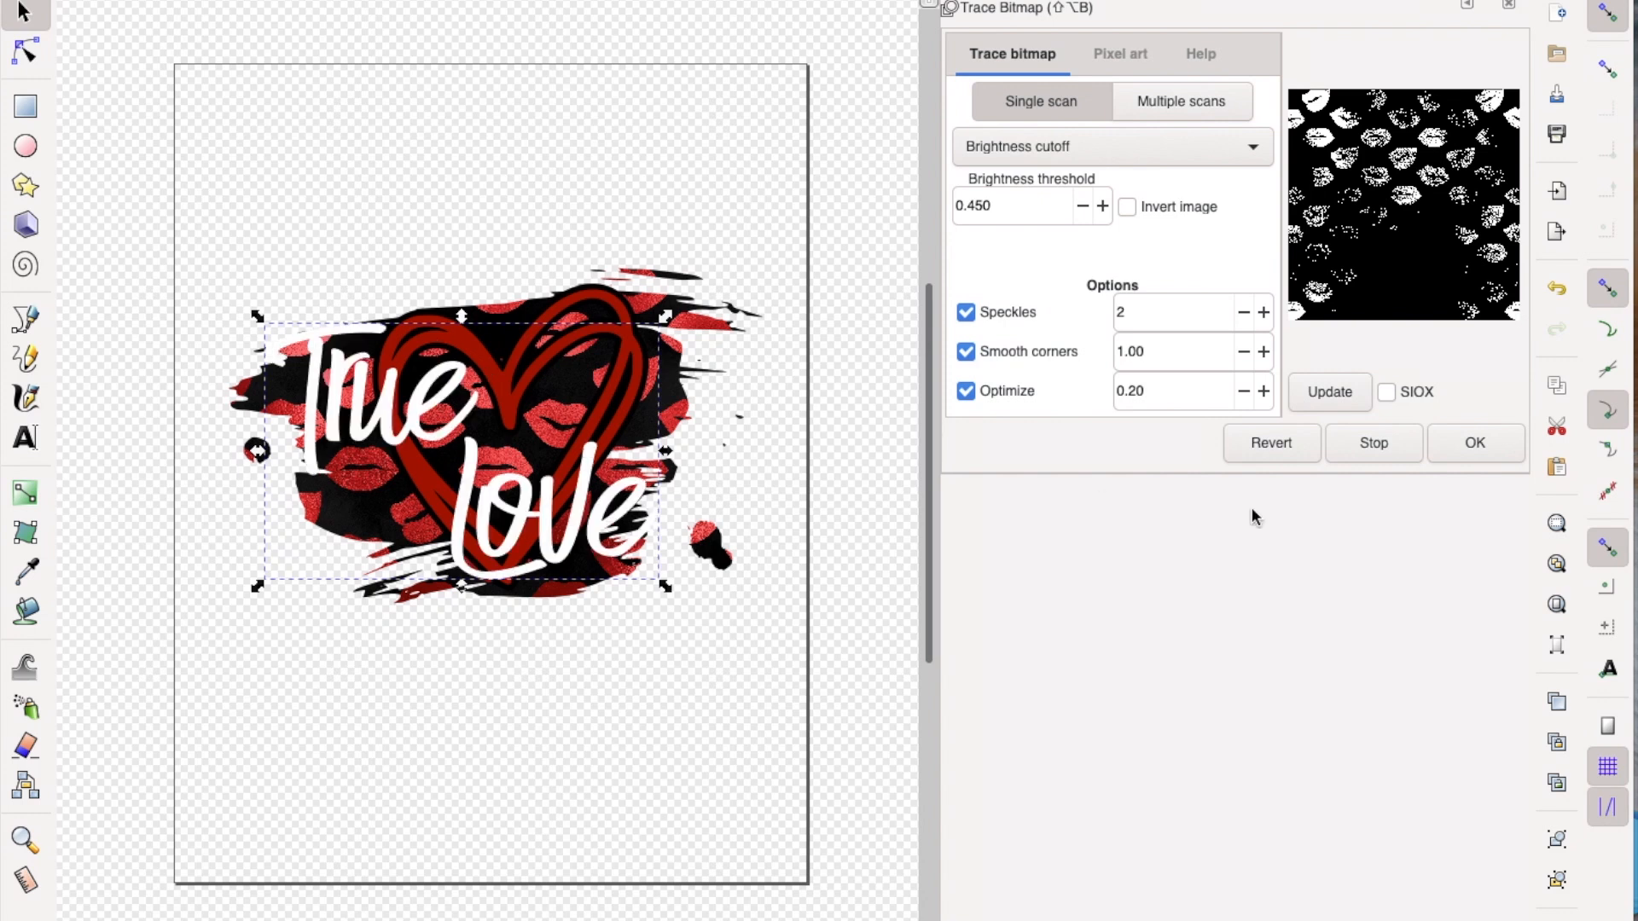
left_click_drag(665, 592, 621, 560)
left_click_drag(542, 512, 567, 523)
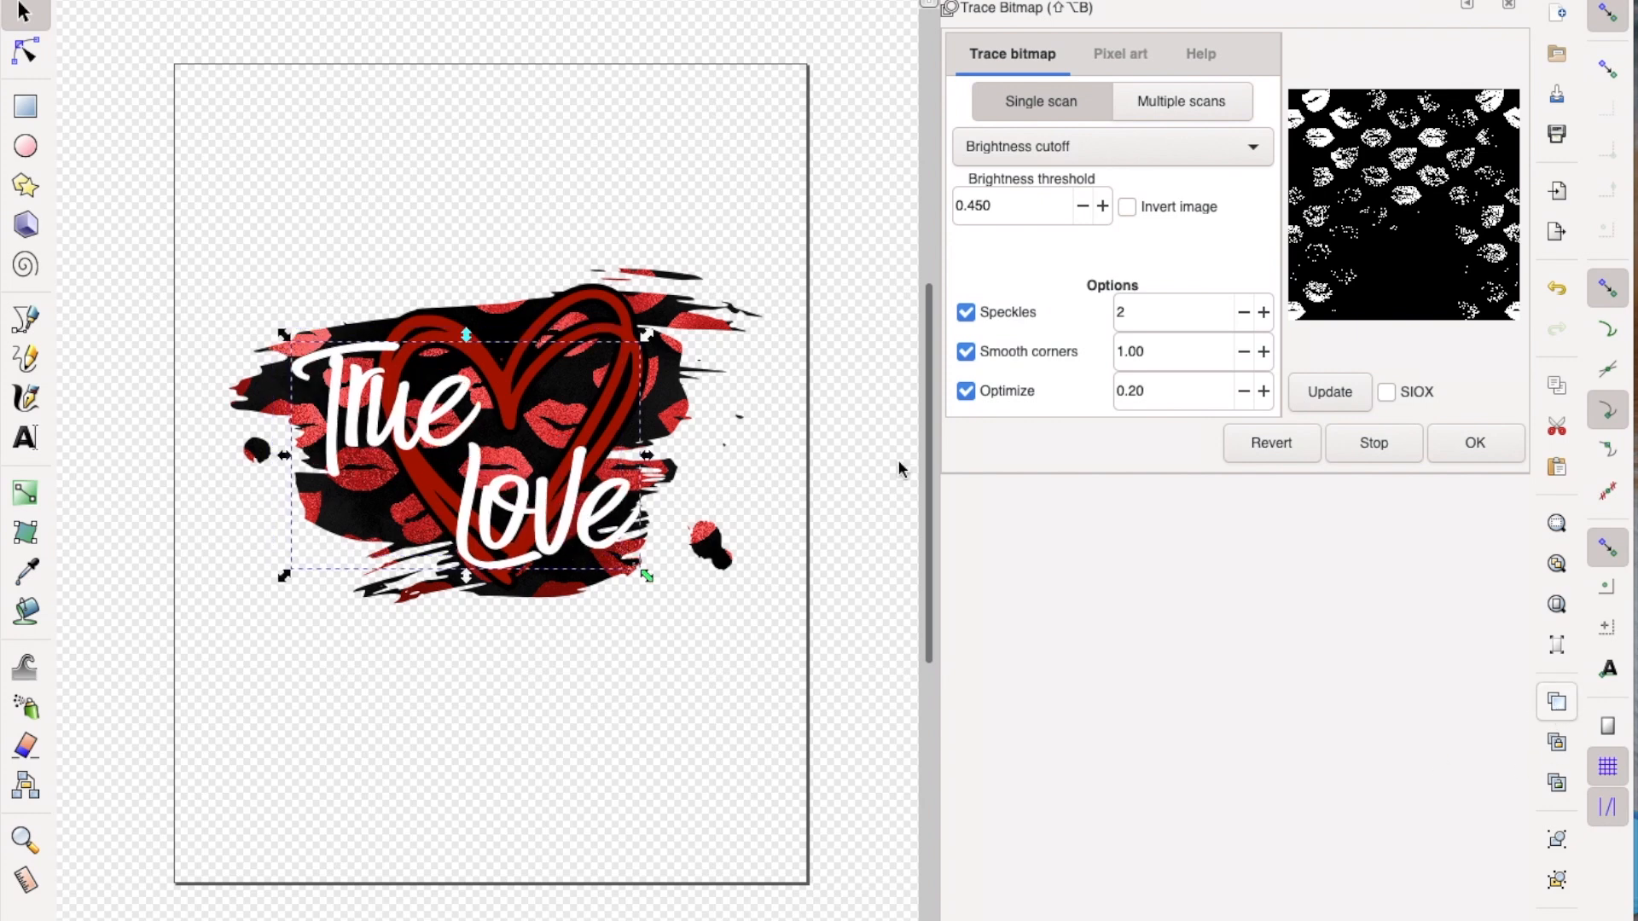
Add a slim black outline behind the white "True Love" lettering using an expanded Dynamic Offset copy
left_click(544, 3)
left_click(542, 297)
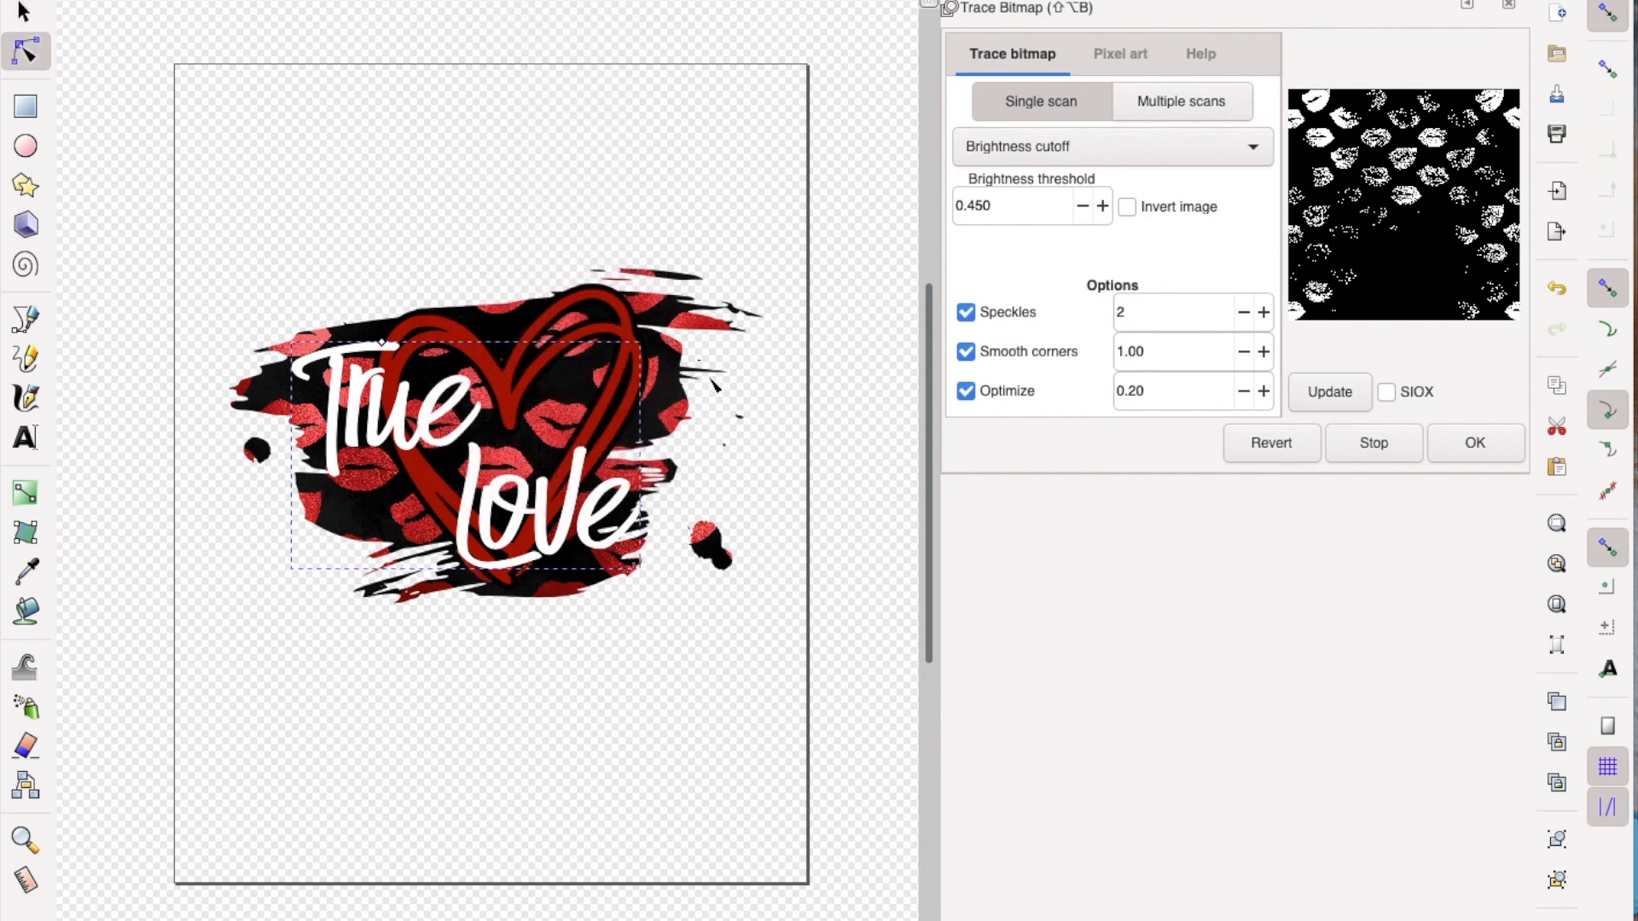
left_click_drag(386, 344, 384, 317)
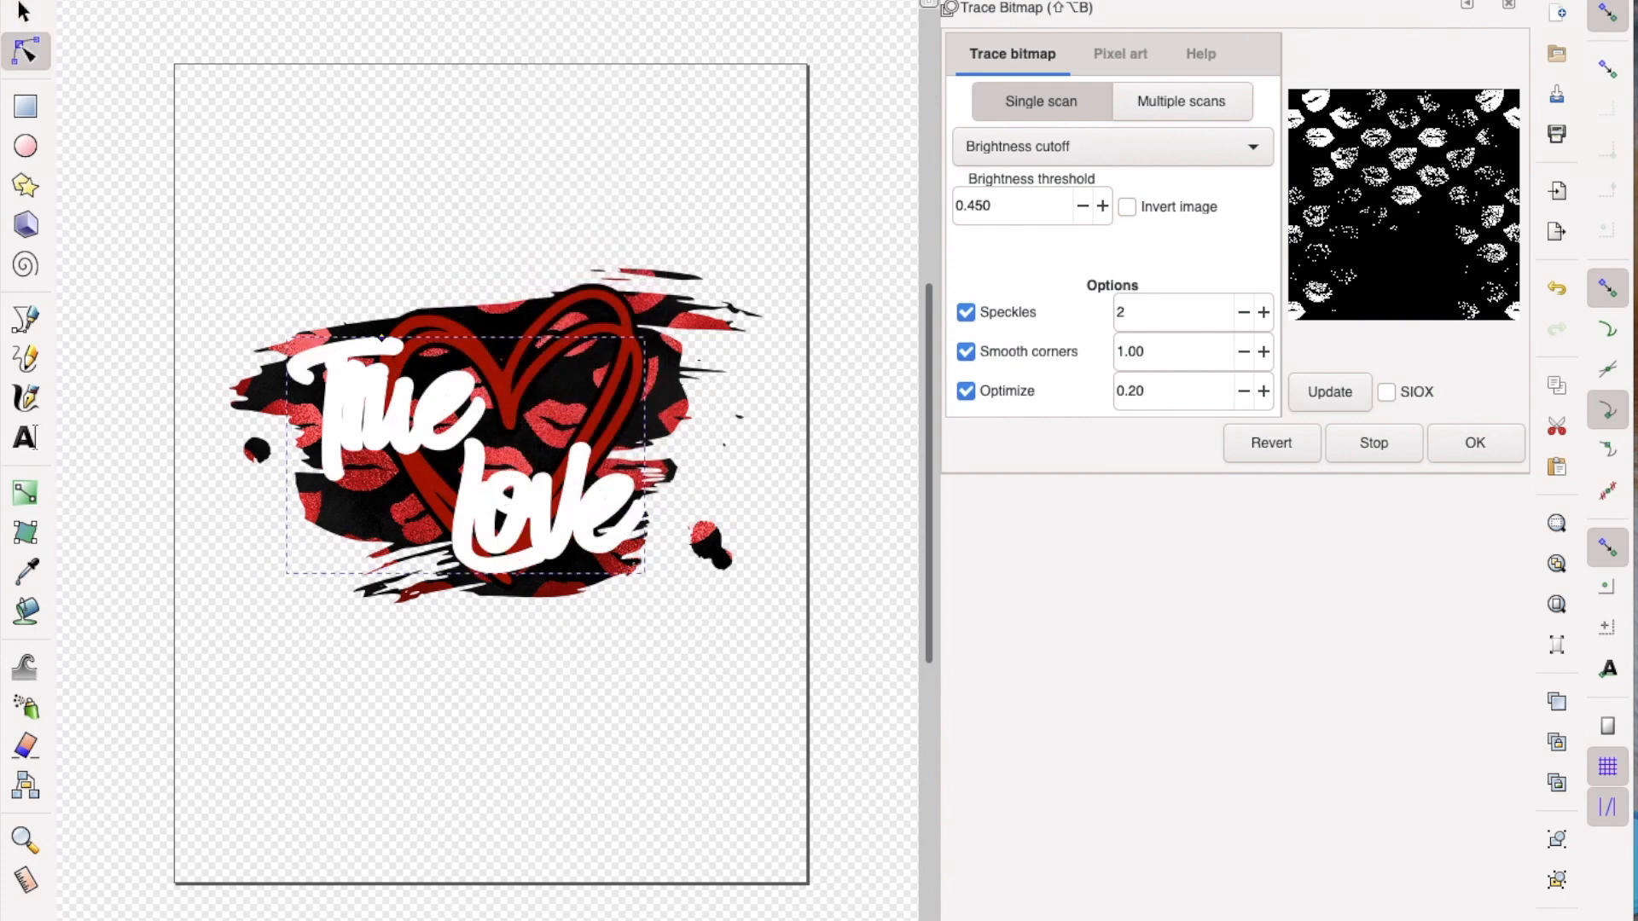
left_click(22, 12)
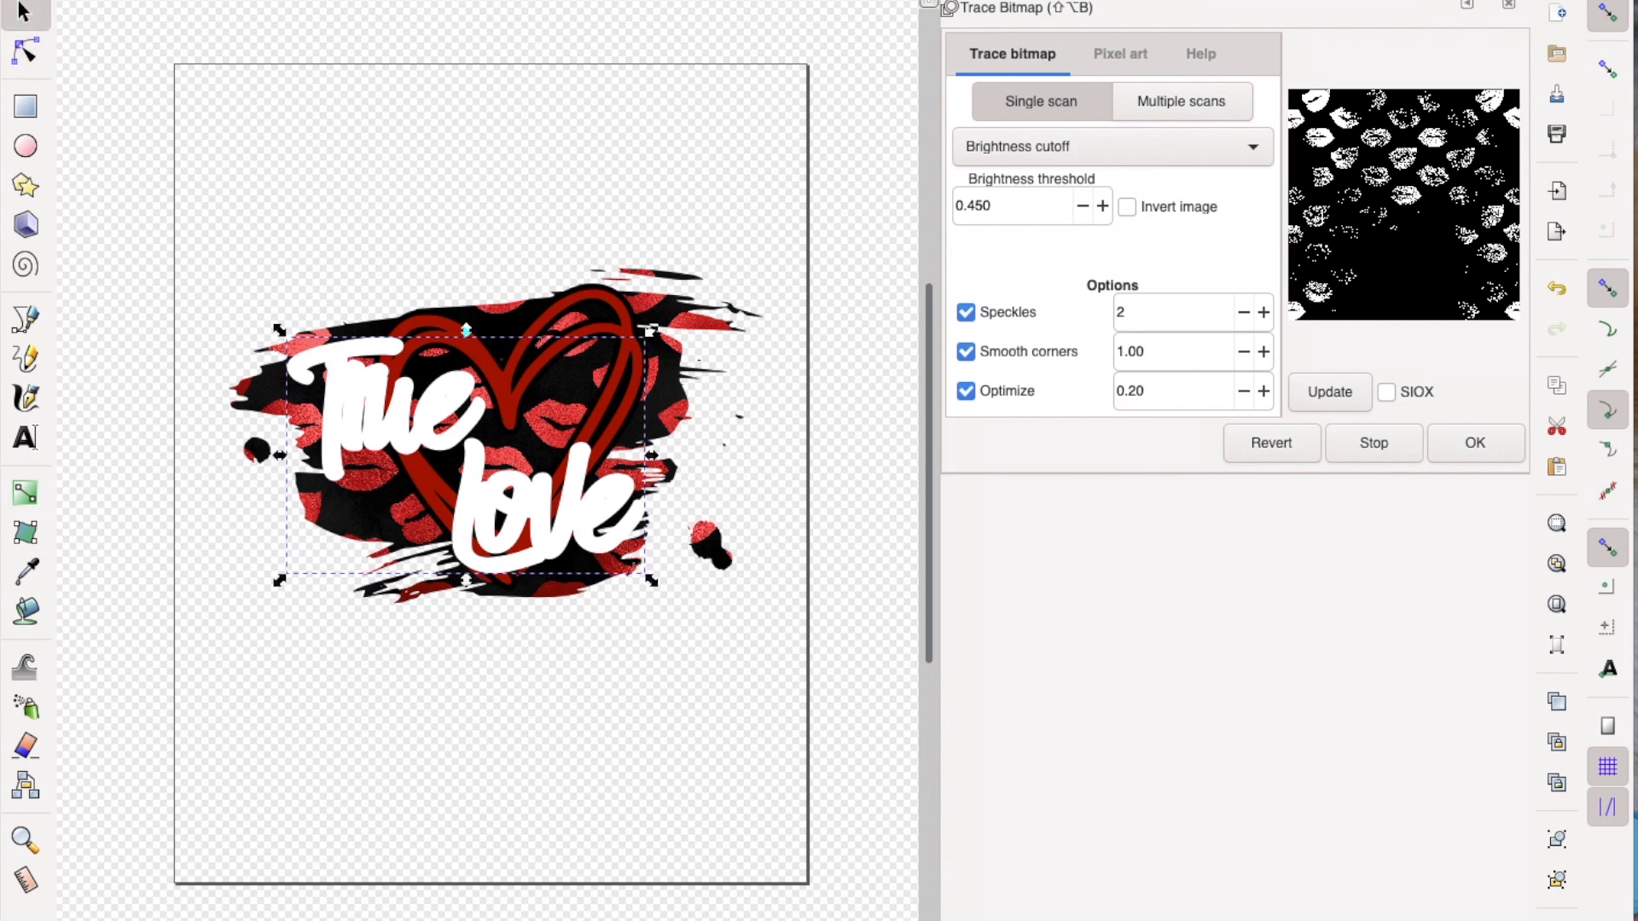
key("Delete")
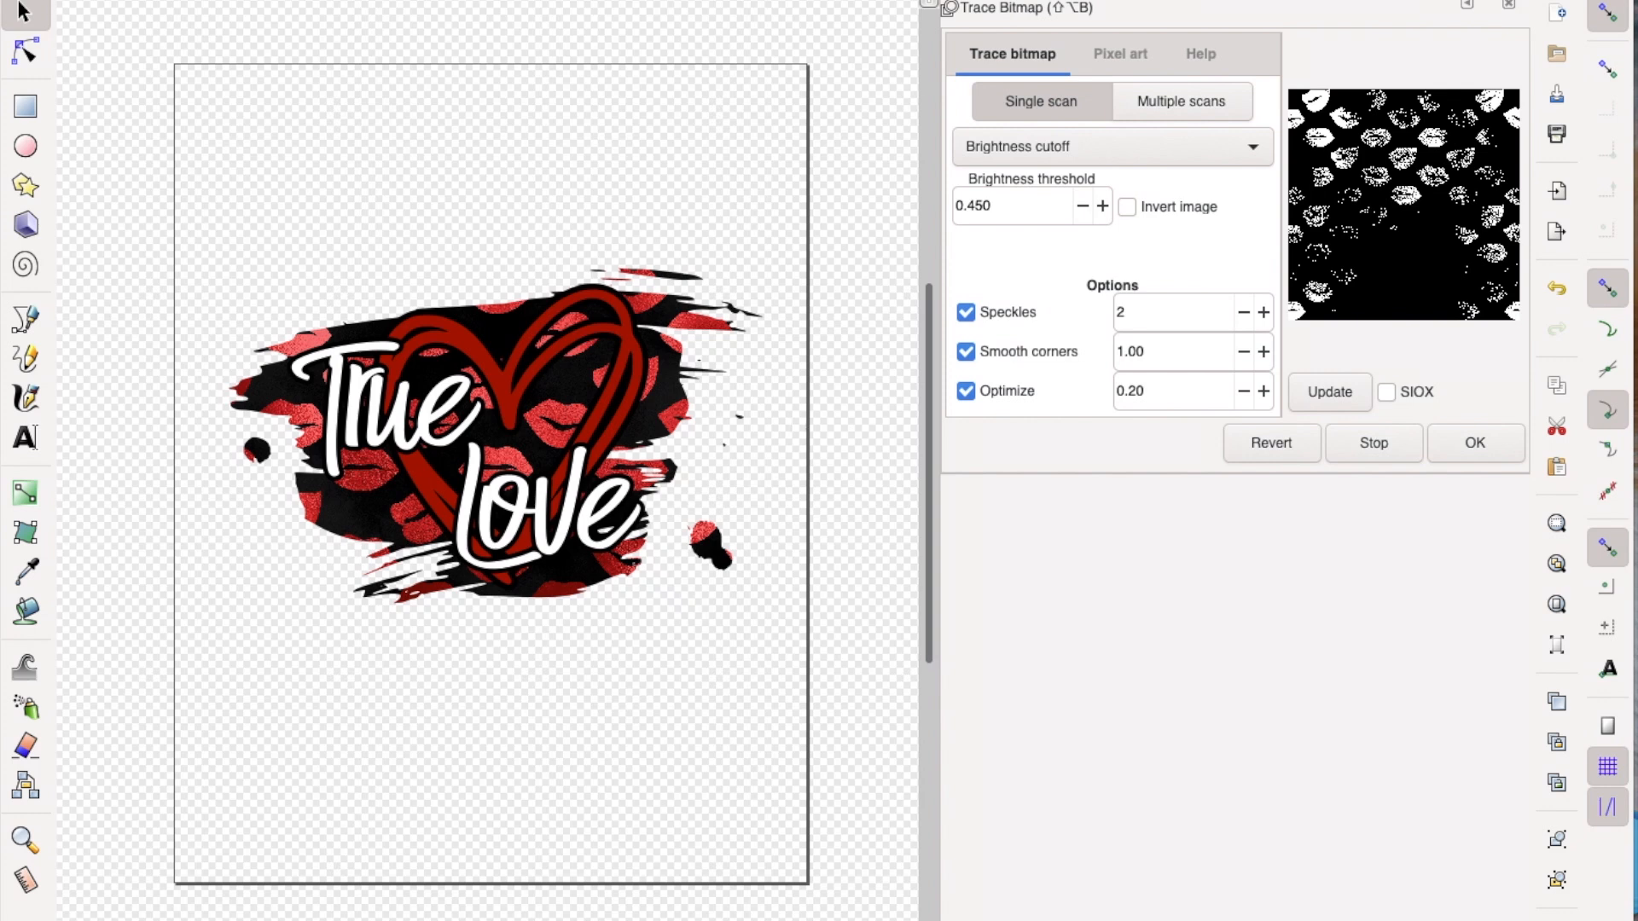
Select the entire design and resize the page to fit the selection
left_click(22, 10)
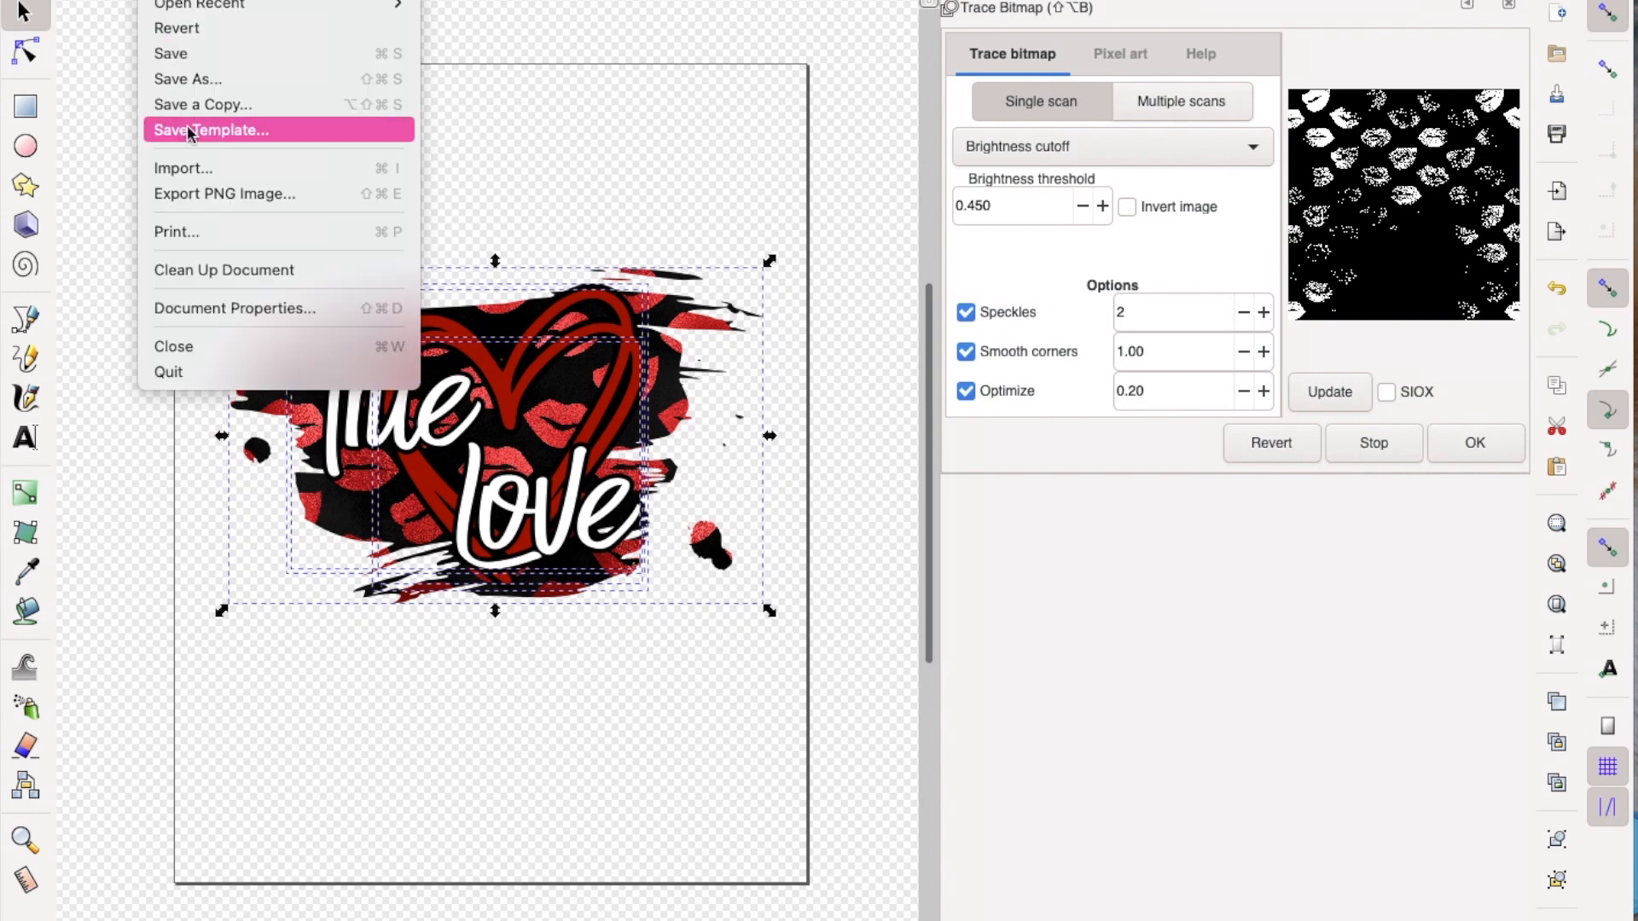
mouse_move(205, 0)
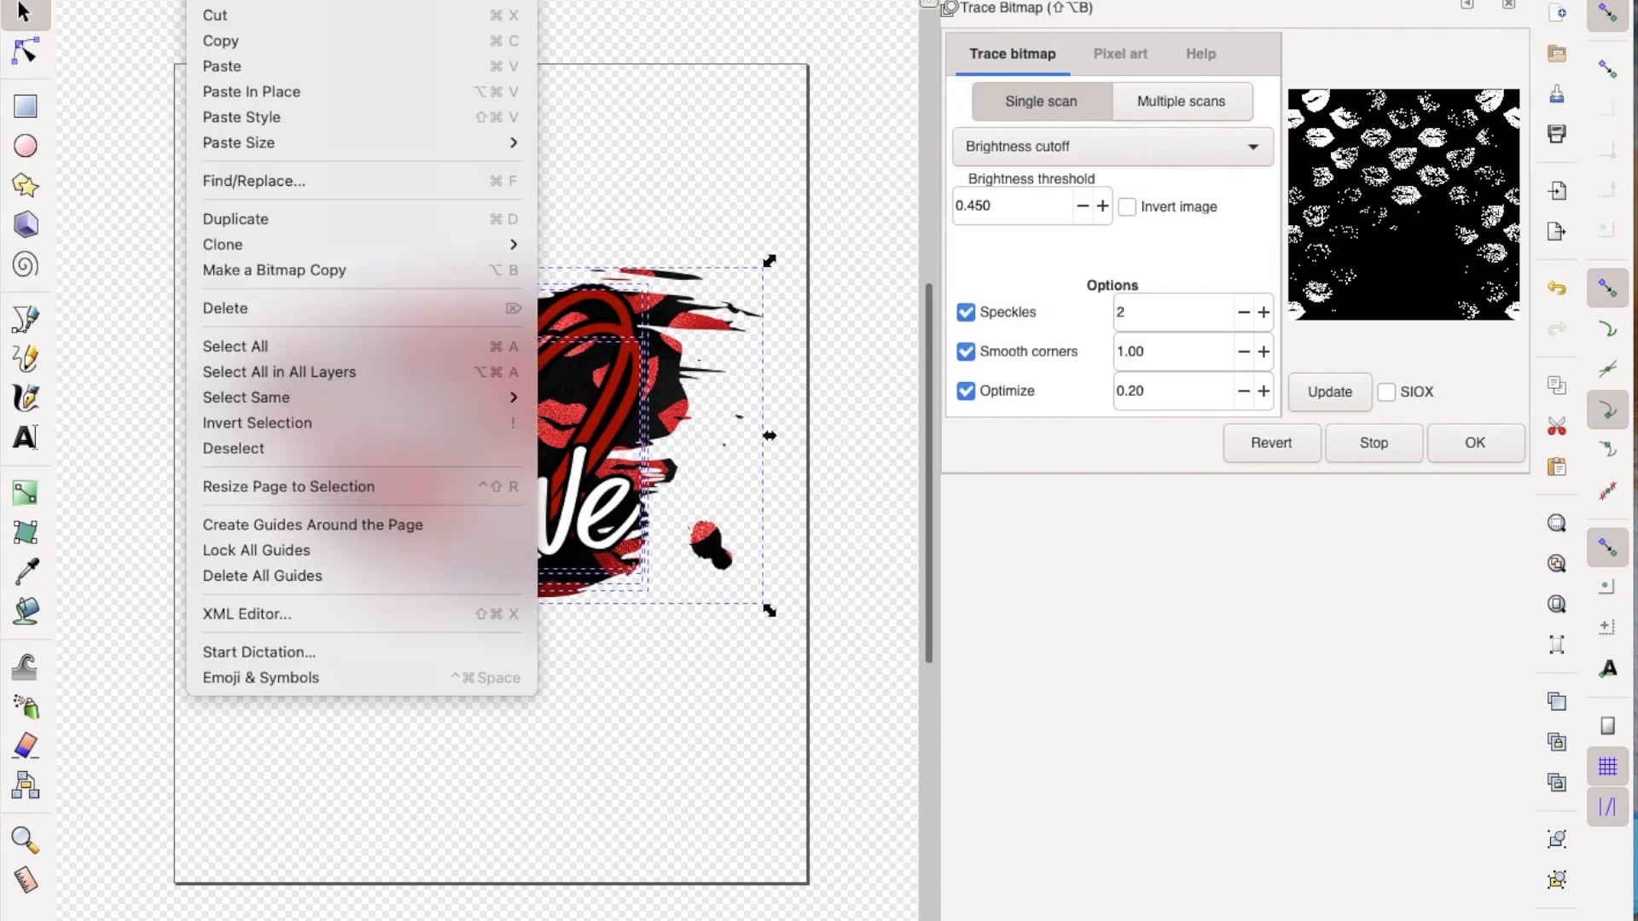
left_click(375, 488)
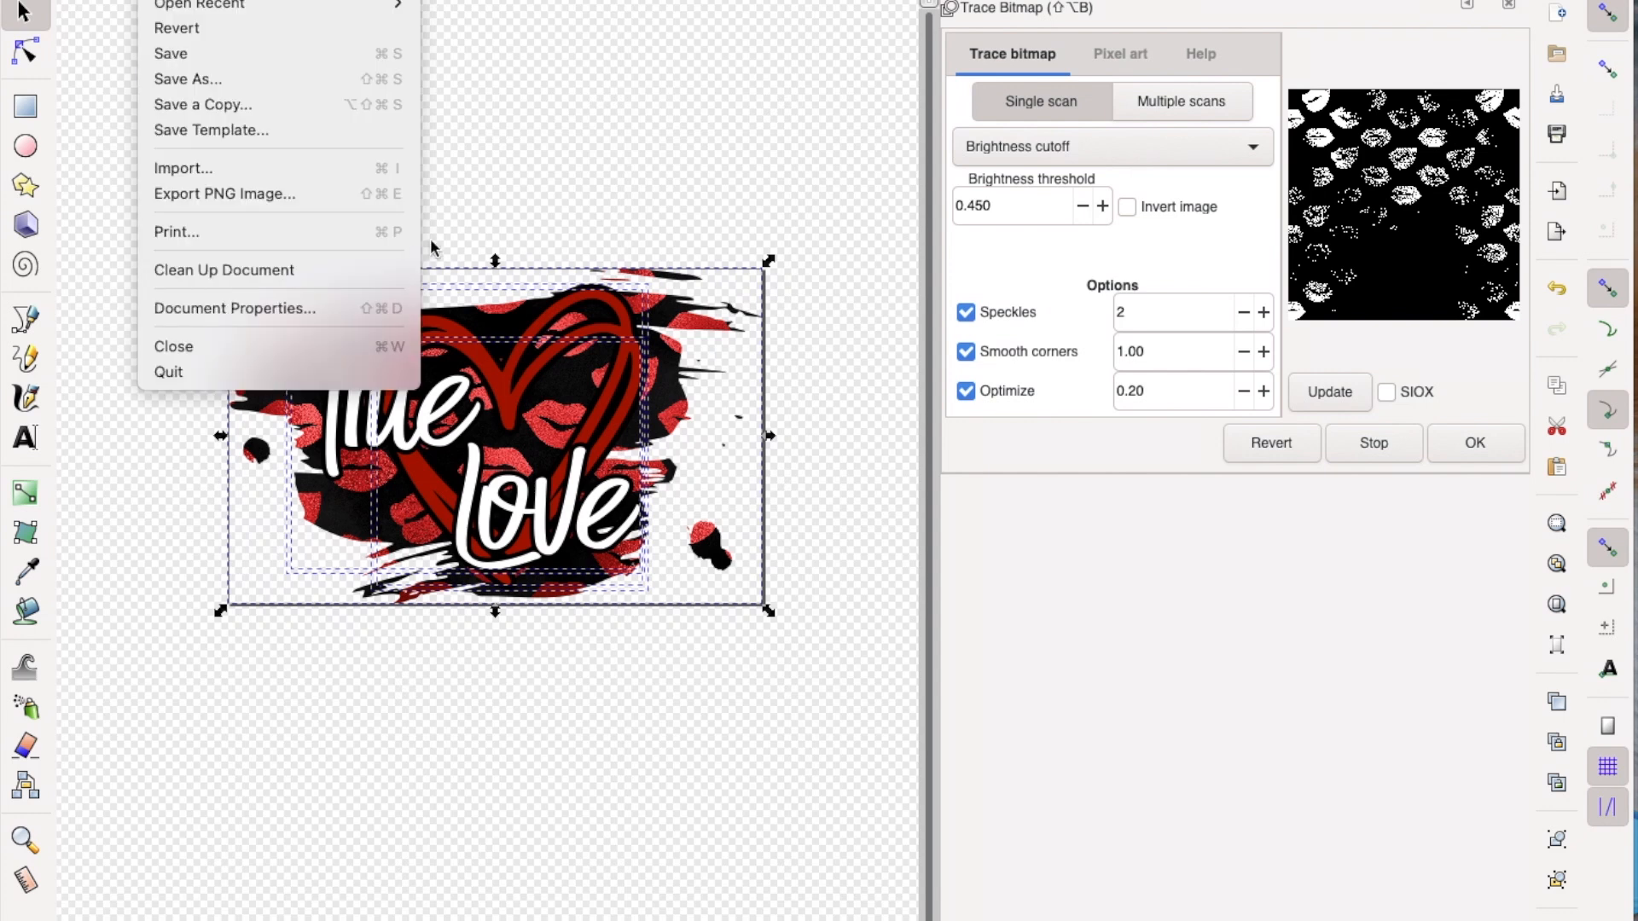
Begin saving the design under a new name with Plain SVG (*.svg) as the file type
left_click(245, 79)
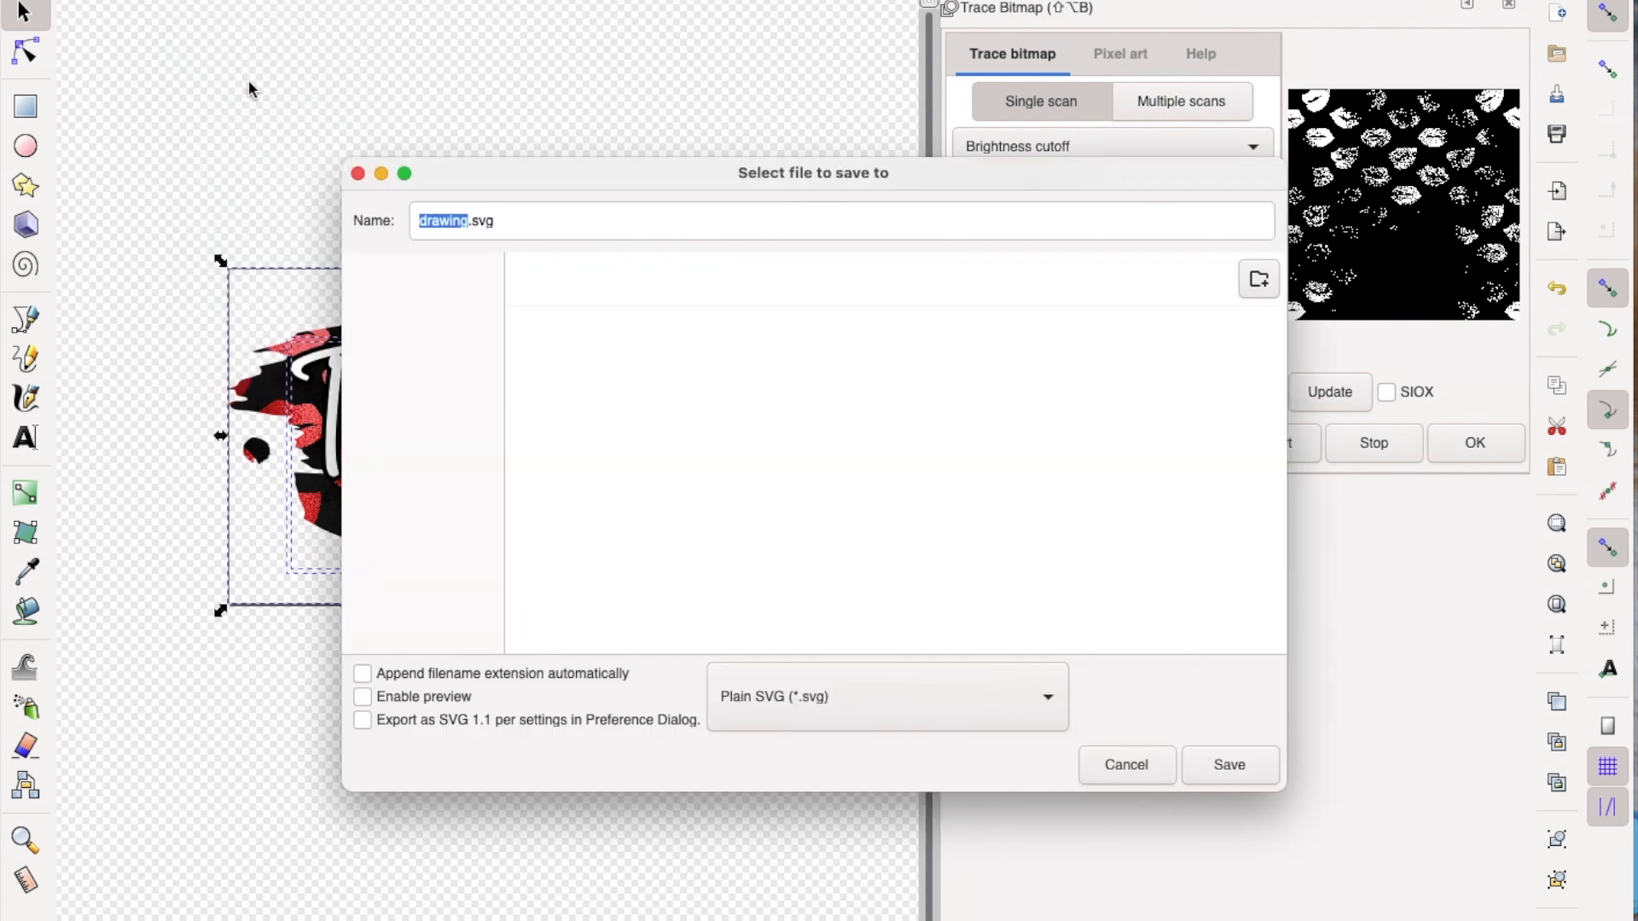
left_click(1030, 701)
left_click(1027, 700)
left_click(1026, 701)
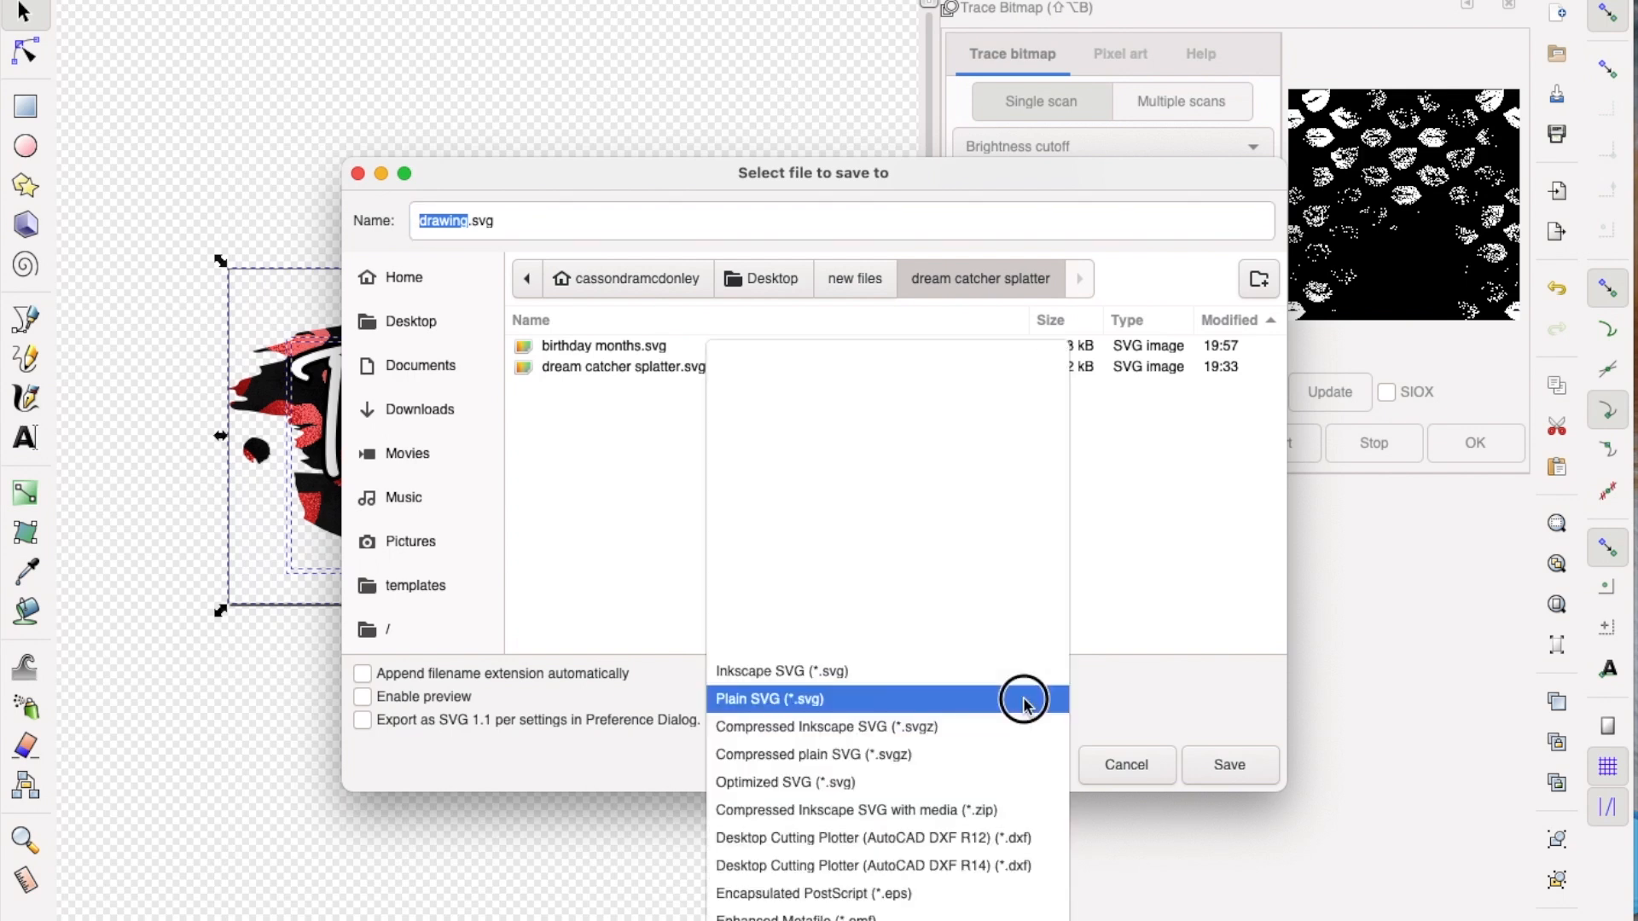
left_click(1023, 701)
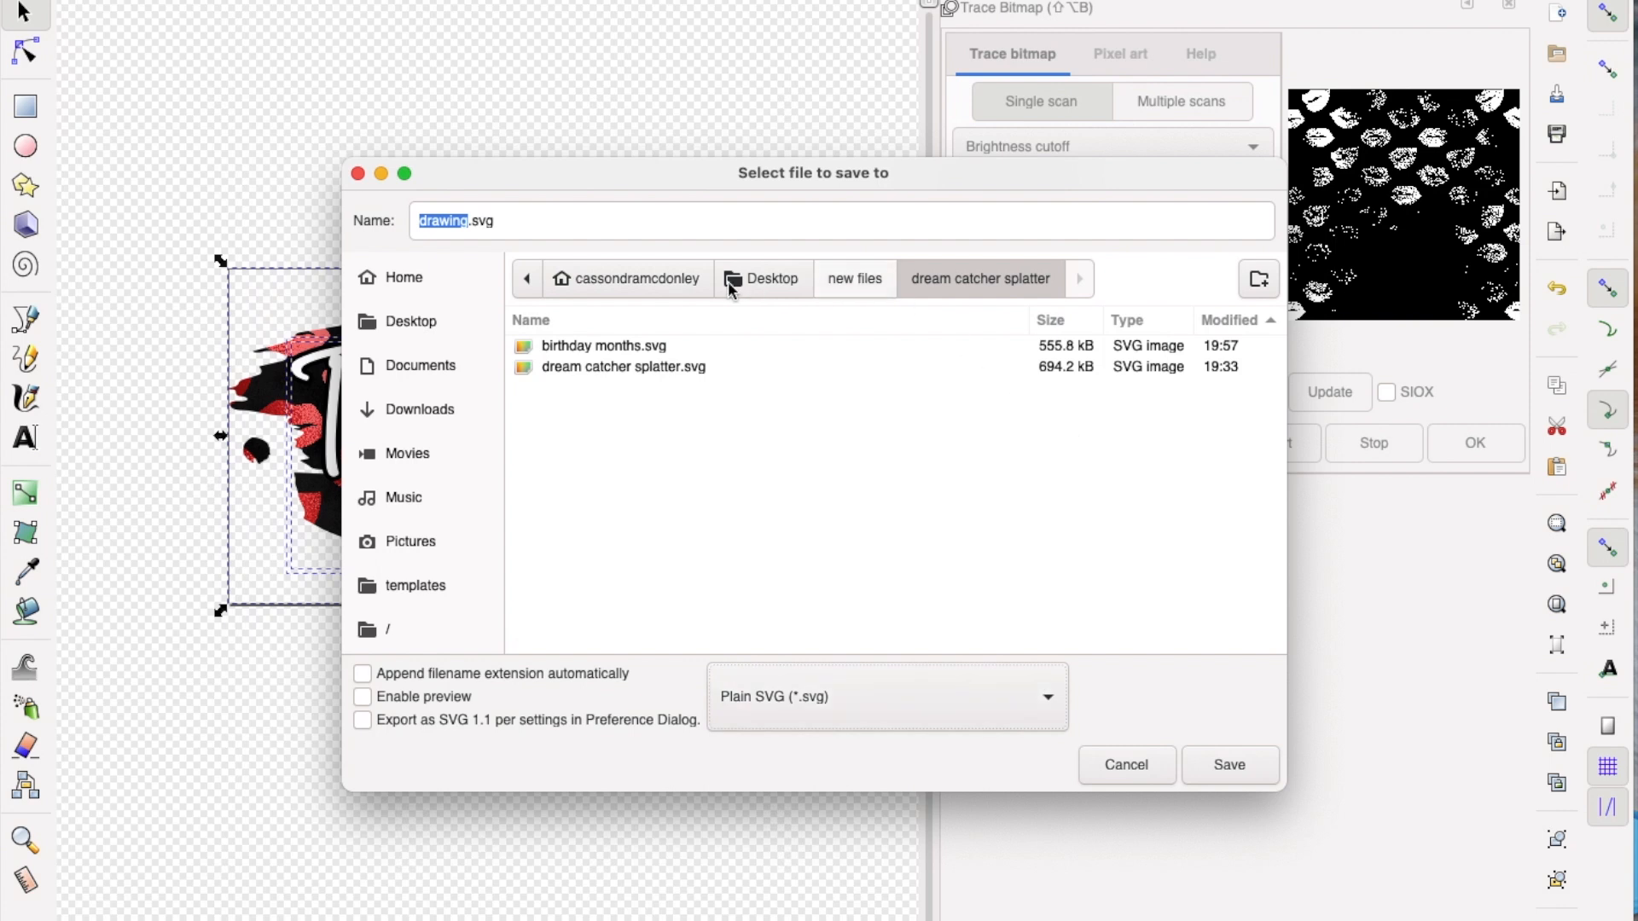
Create a folder named "true love test" inside the "new files" folder as the save location
left_click(840, 274)
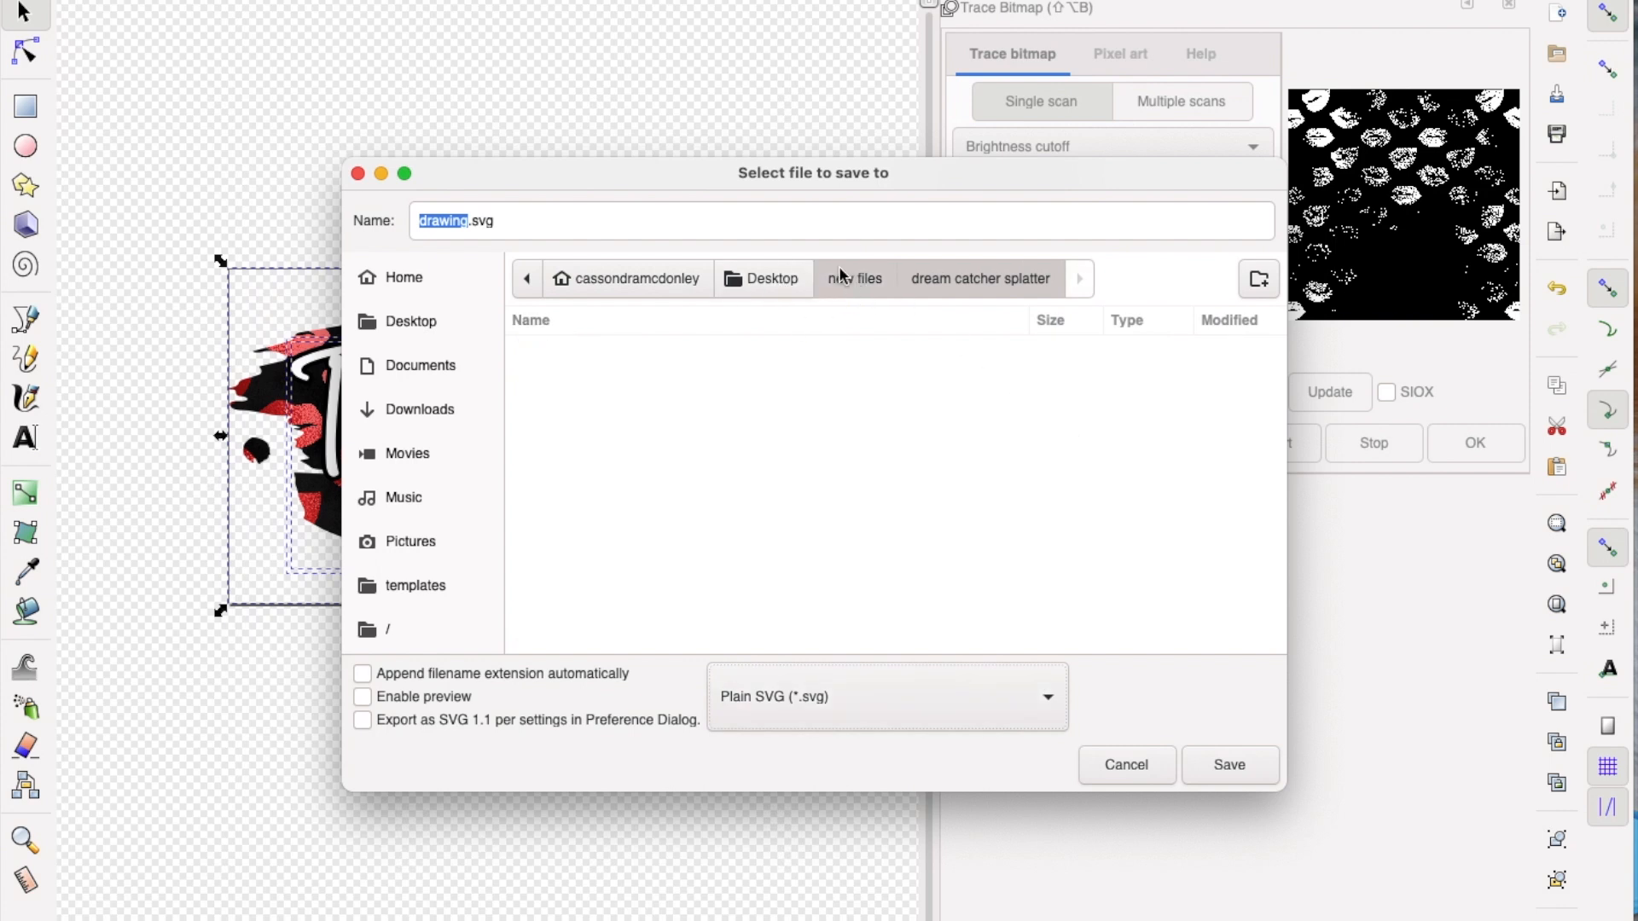
left_click(1256, 275)
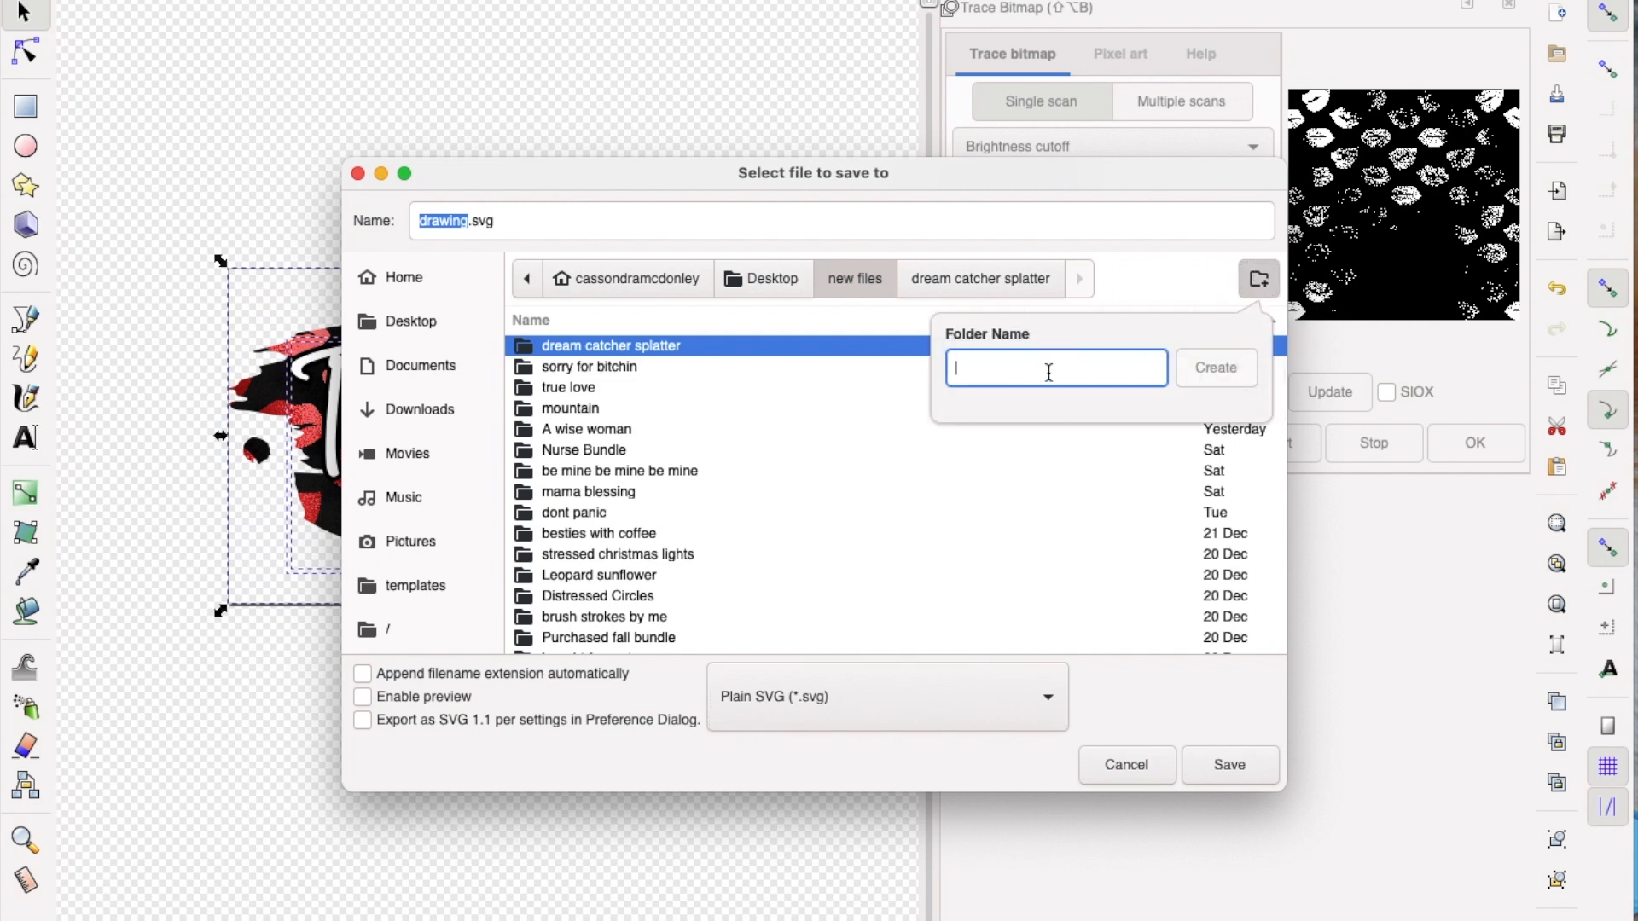
type("true love")
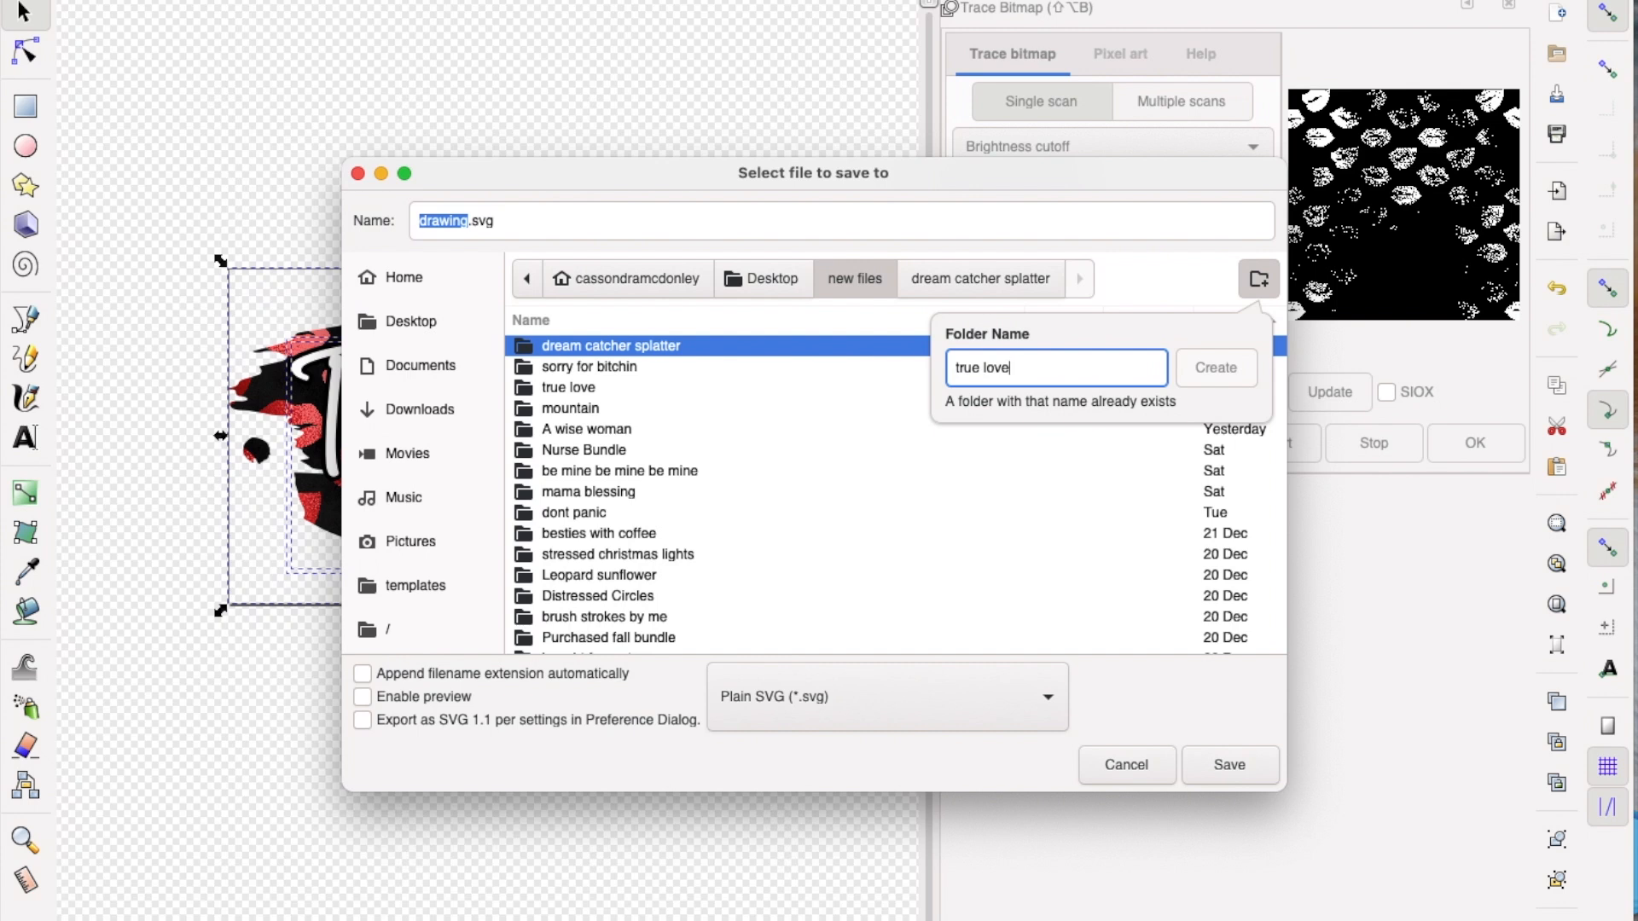
type(" test")
left_click(1199, 370)
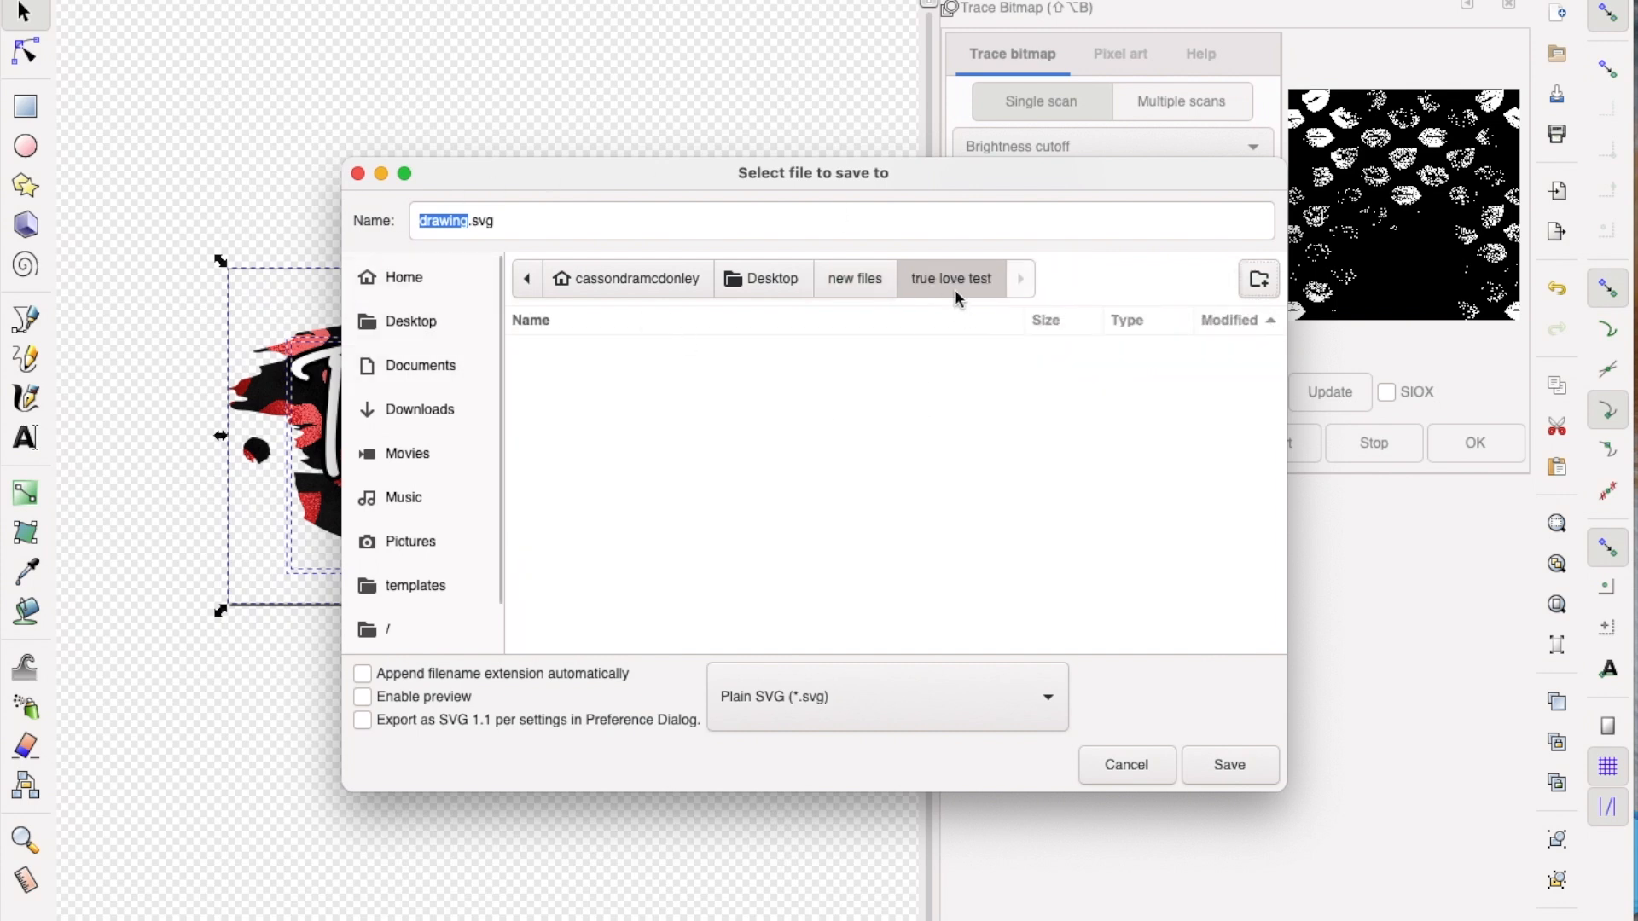
Name the file "true love test" and save it in the new folder
left_click(987, 231)
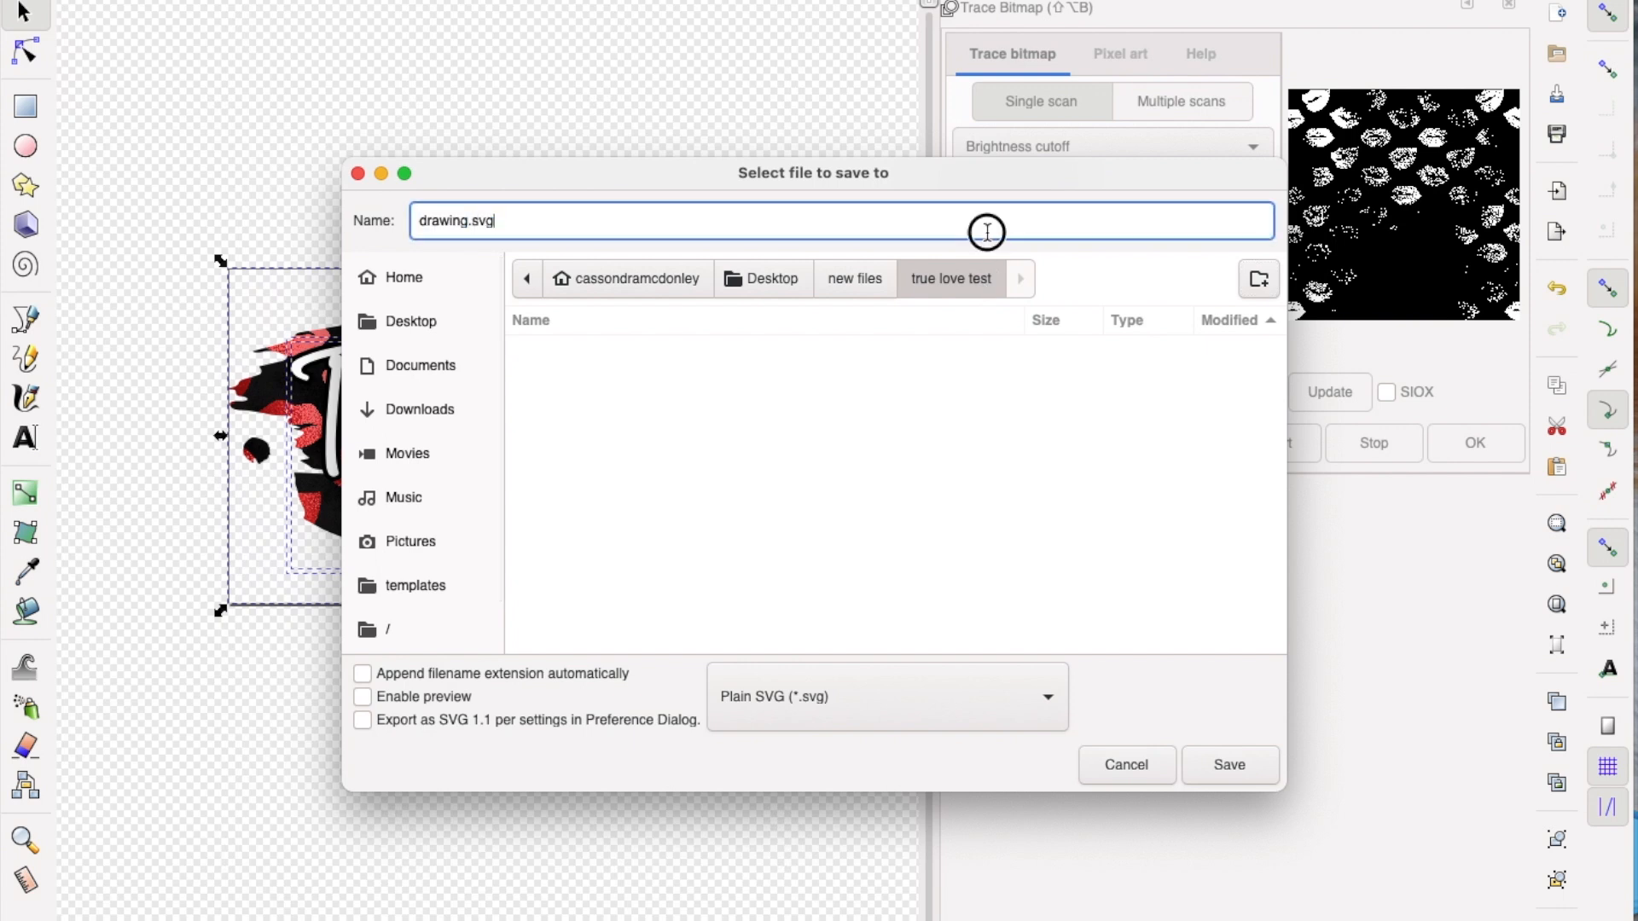
triple_click(985, 227)
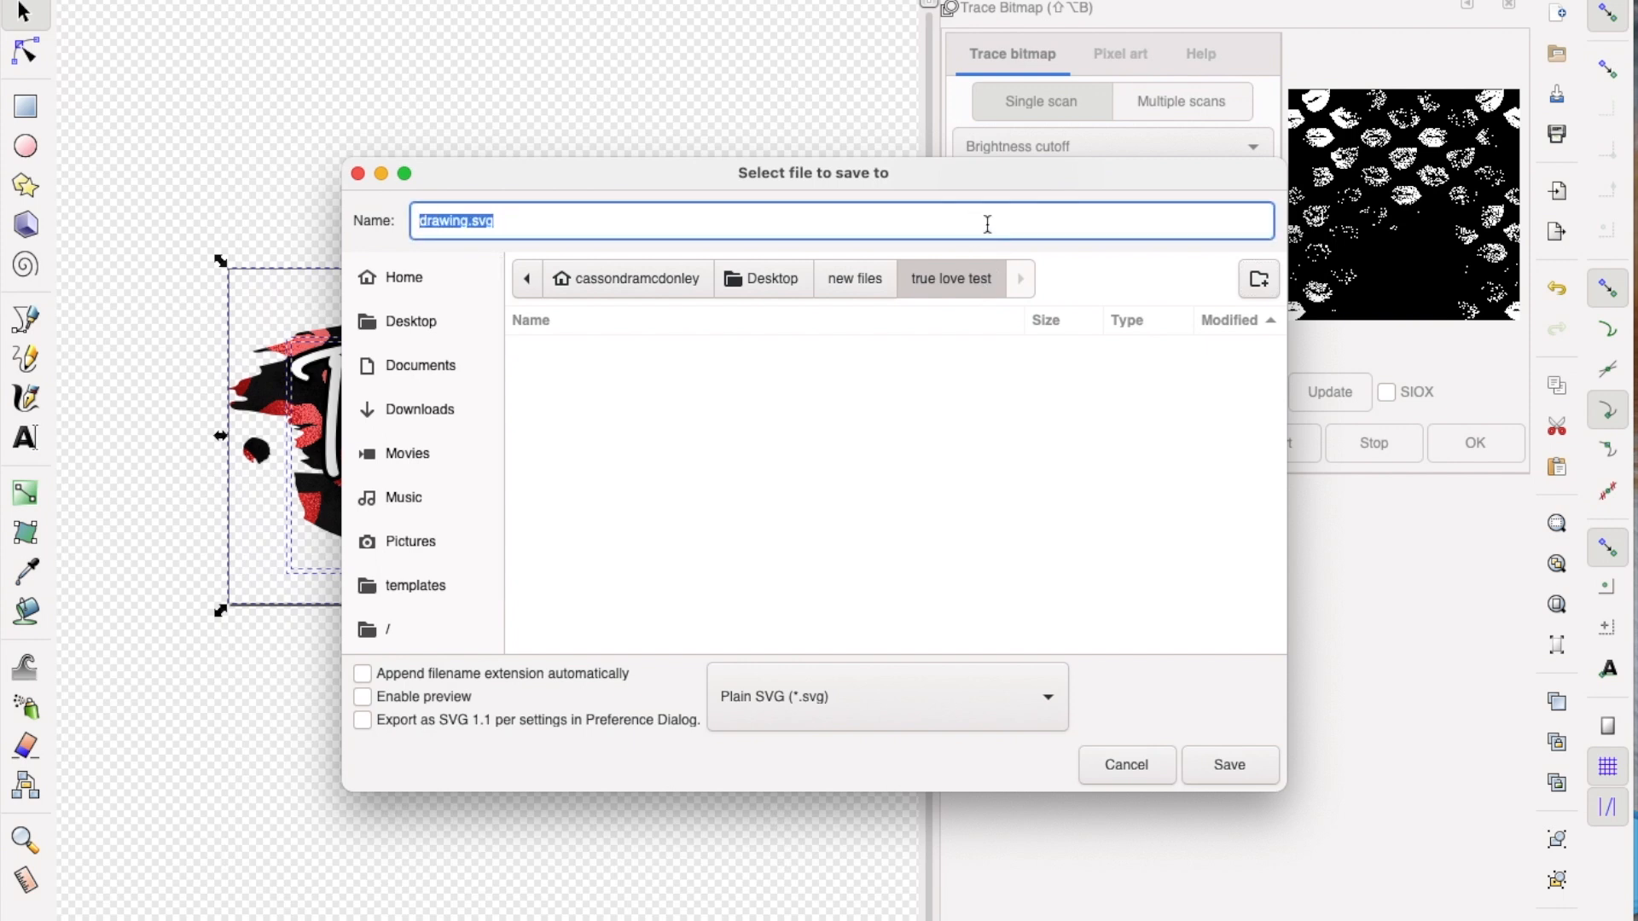
type("true love test")
left_click(1265, 769)
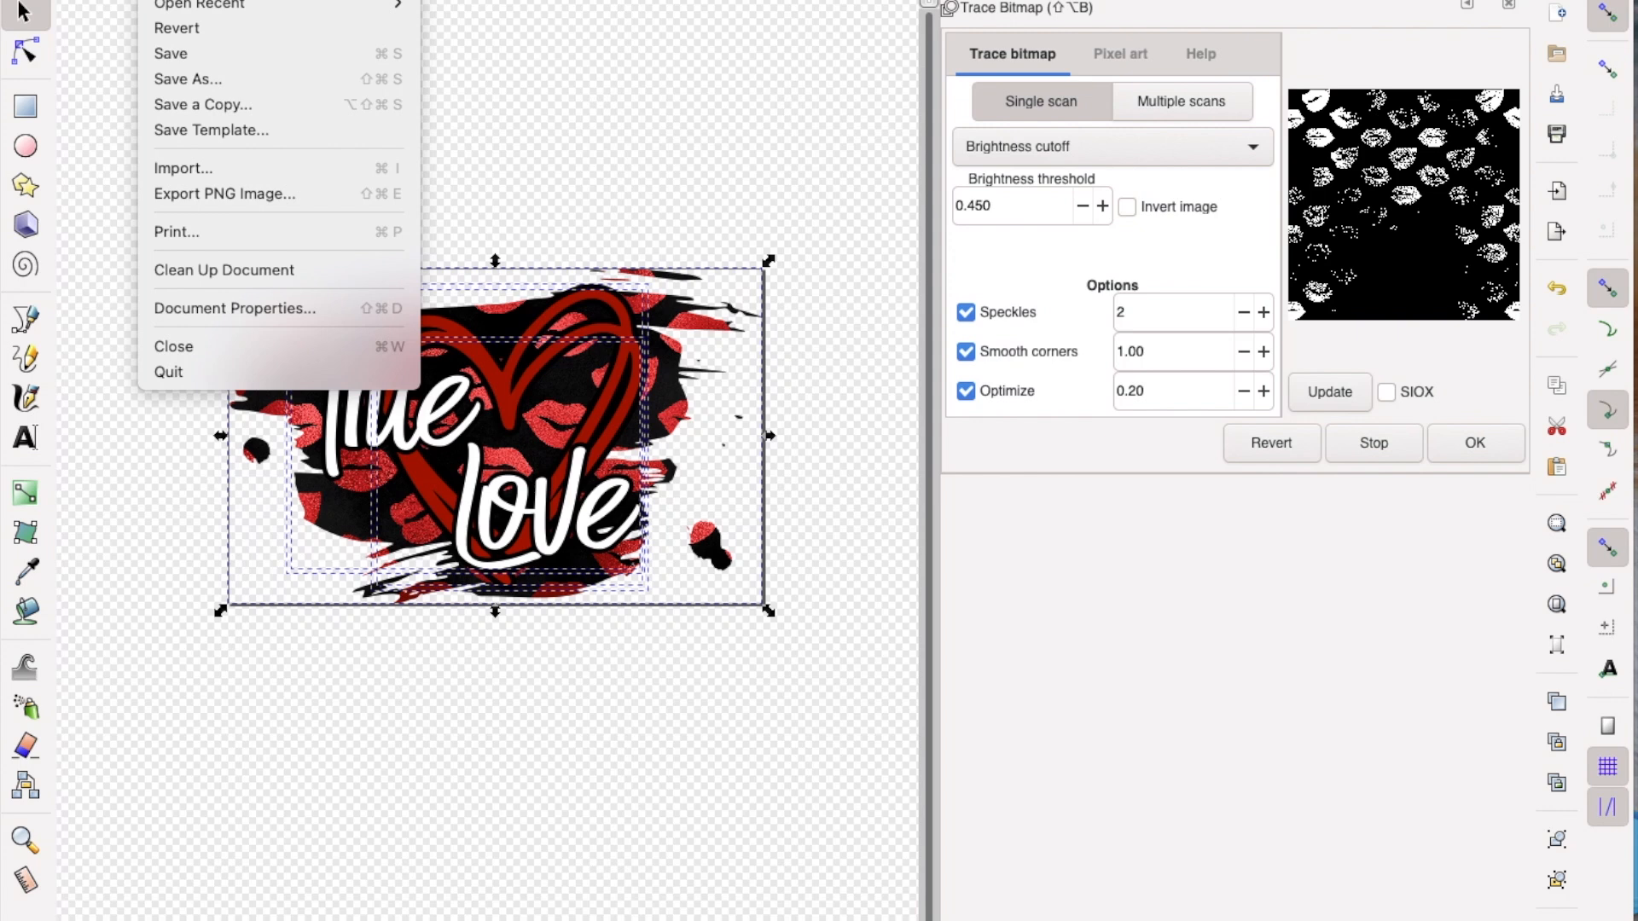
Open the PNG export settings and set the export area to the page
left_click(243, 193)
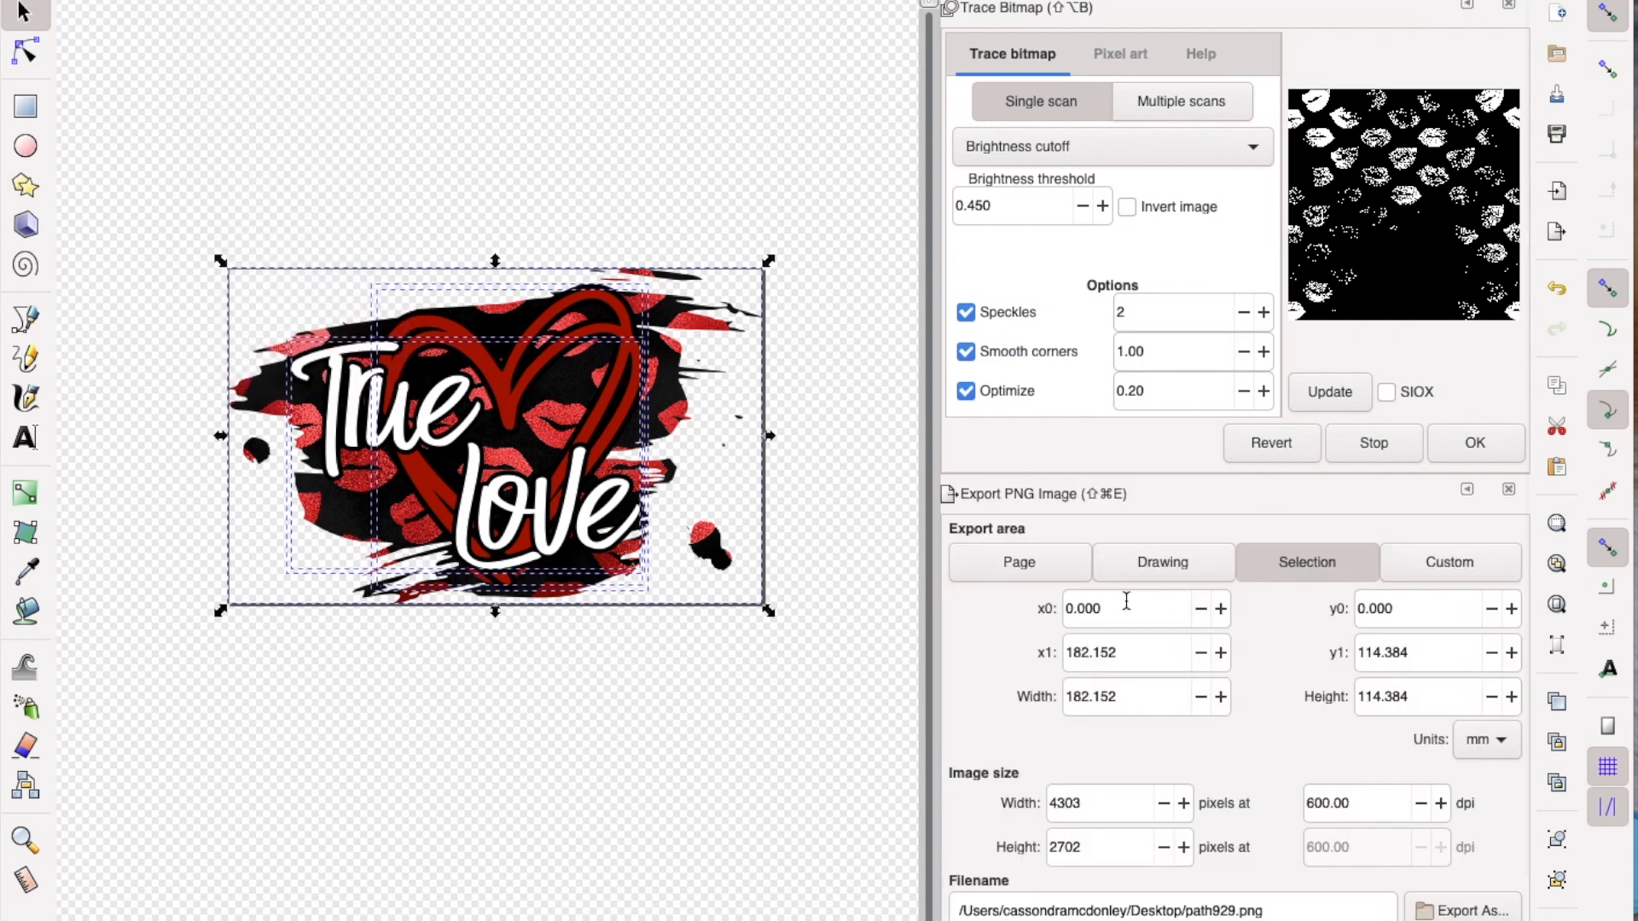
left_click(1018, 562)
scroll(1275, 742, "down", 2)
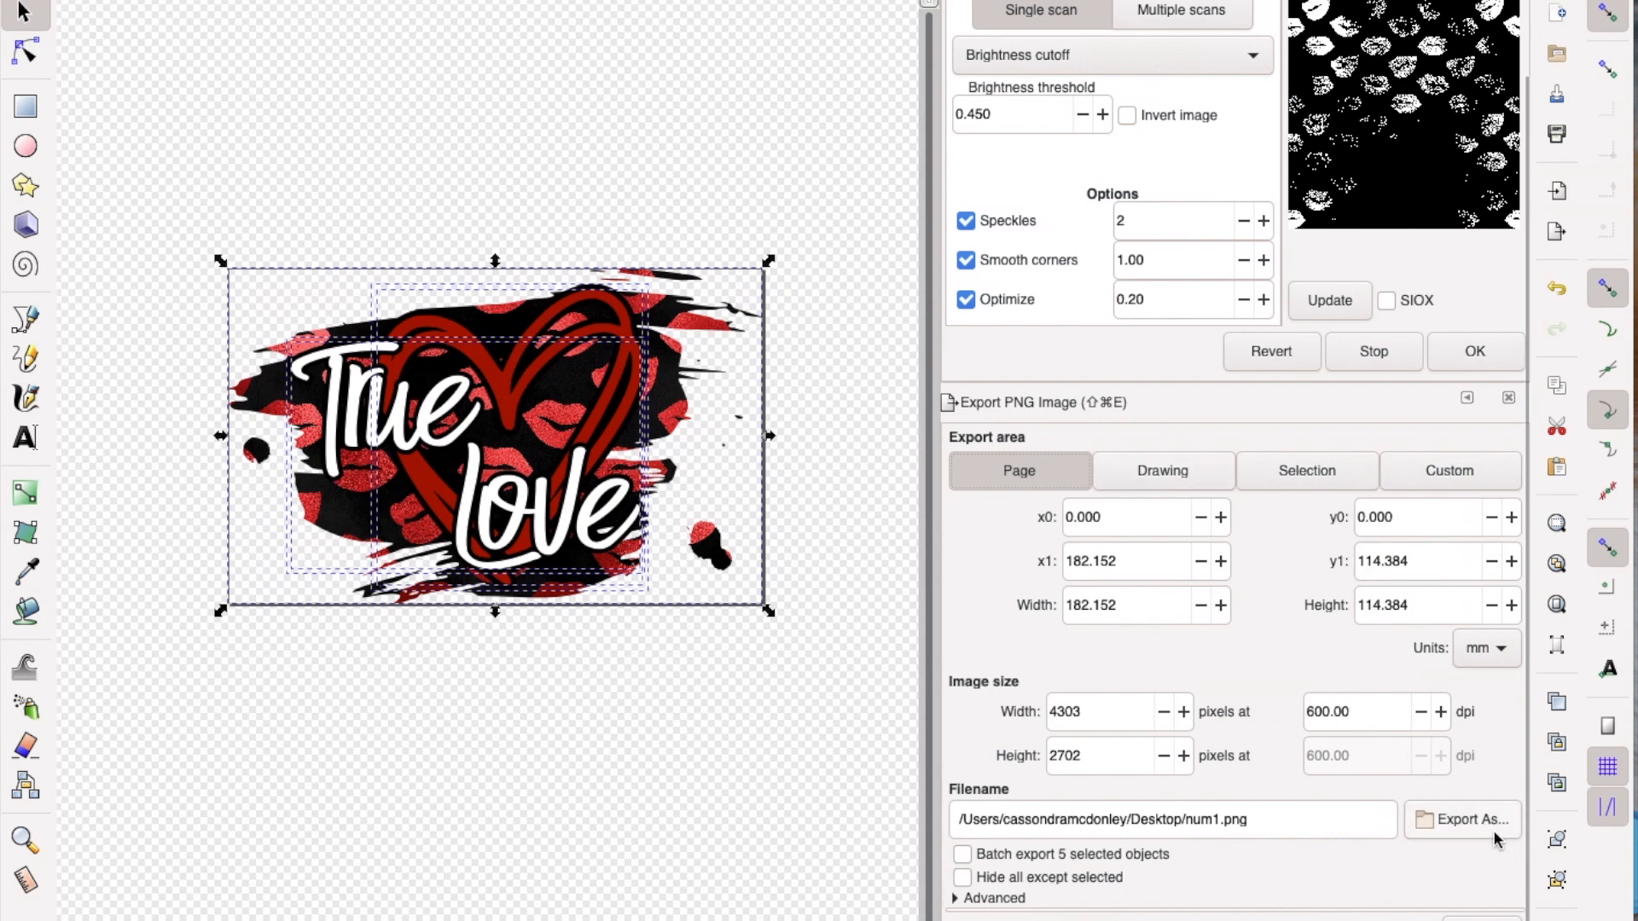
Choose the "true love test" folder inside "new files" as the PNG export destination
left_click(1462, 819)
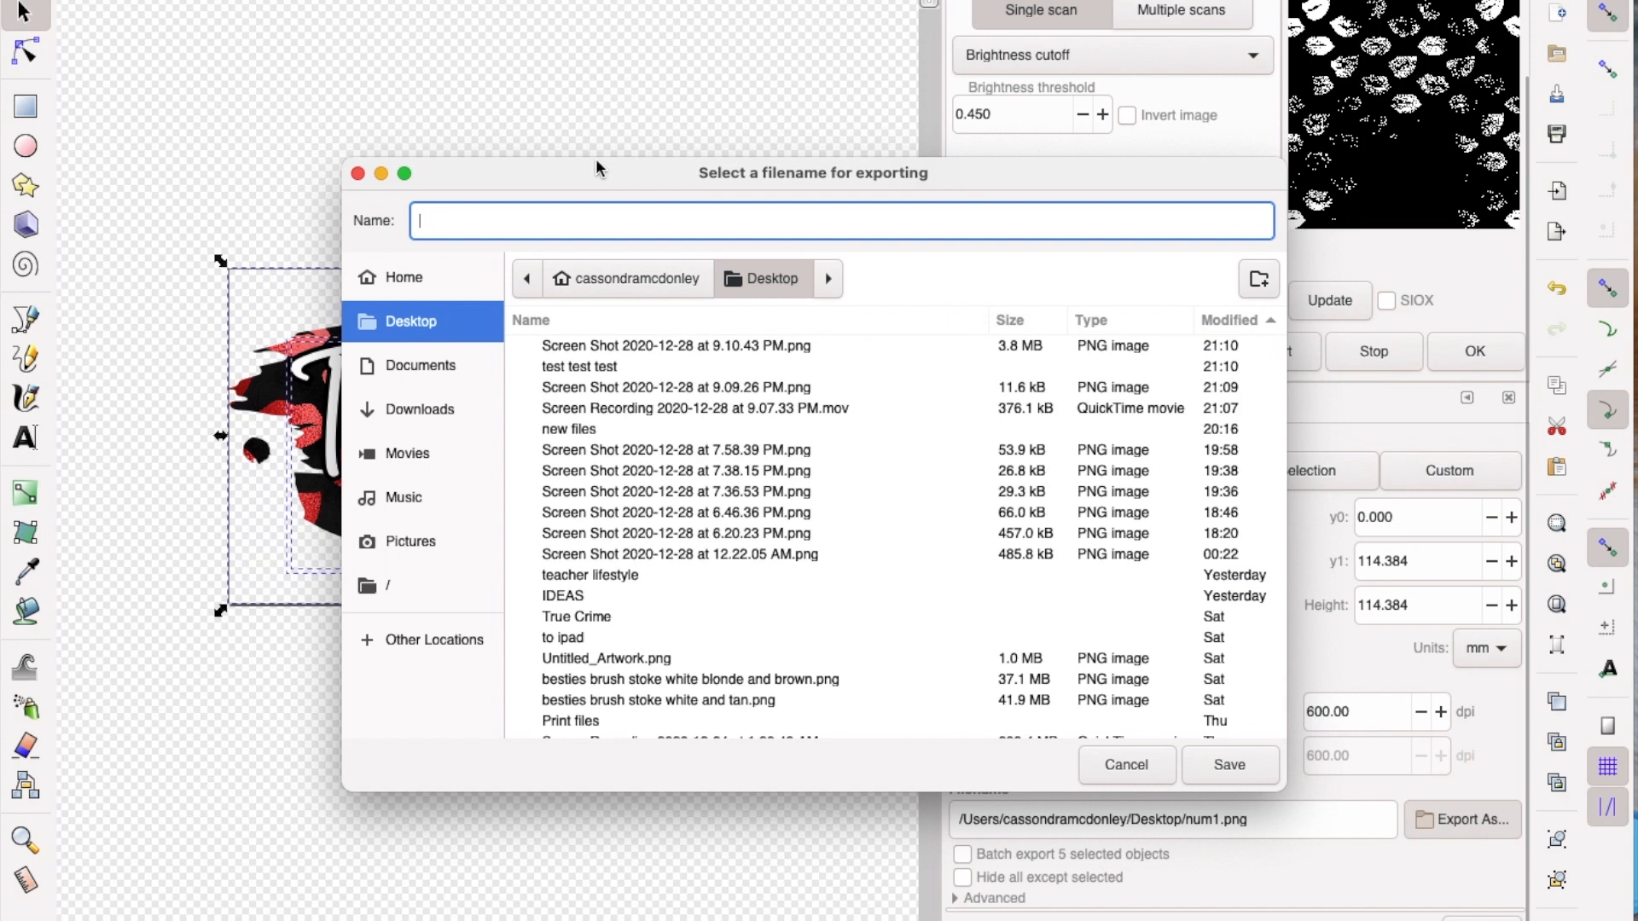
left_click(577, 431)
left_click(964, 429)
left_click(963, 429)
double_click(604, 347)
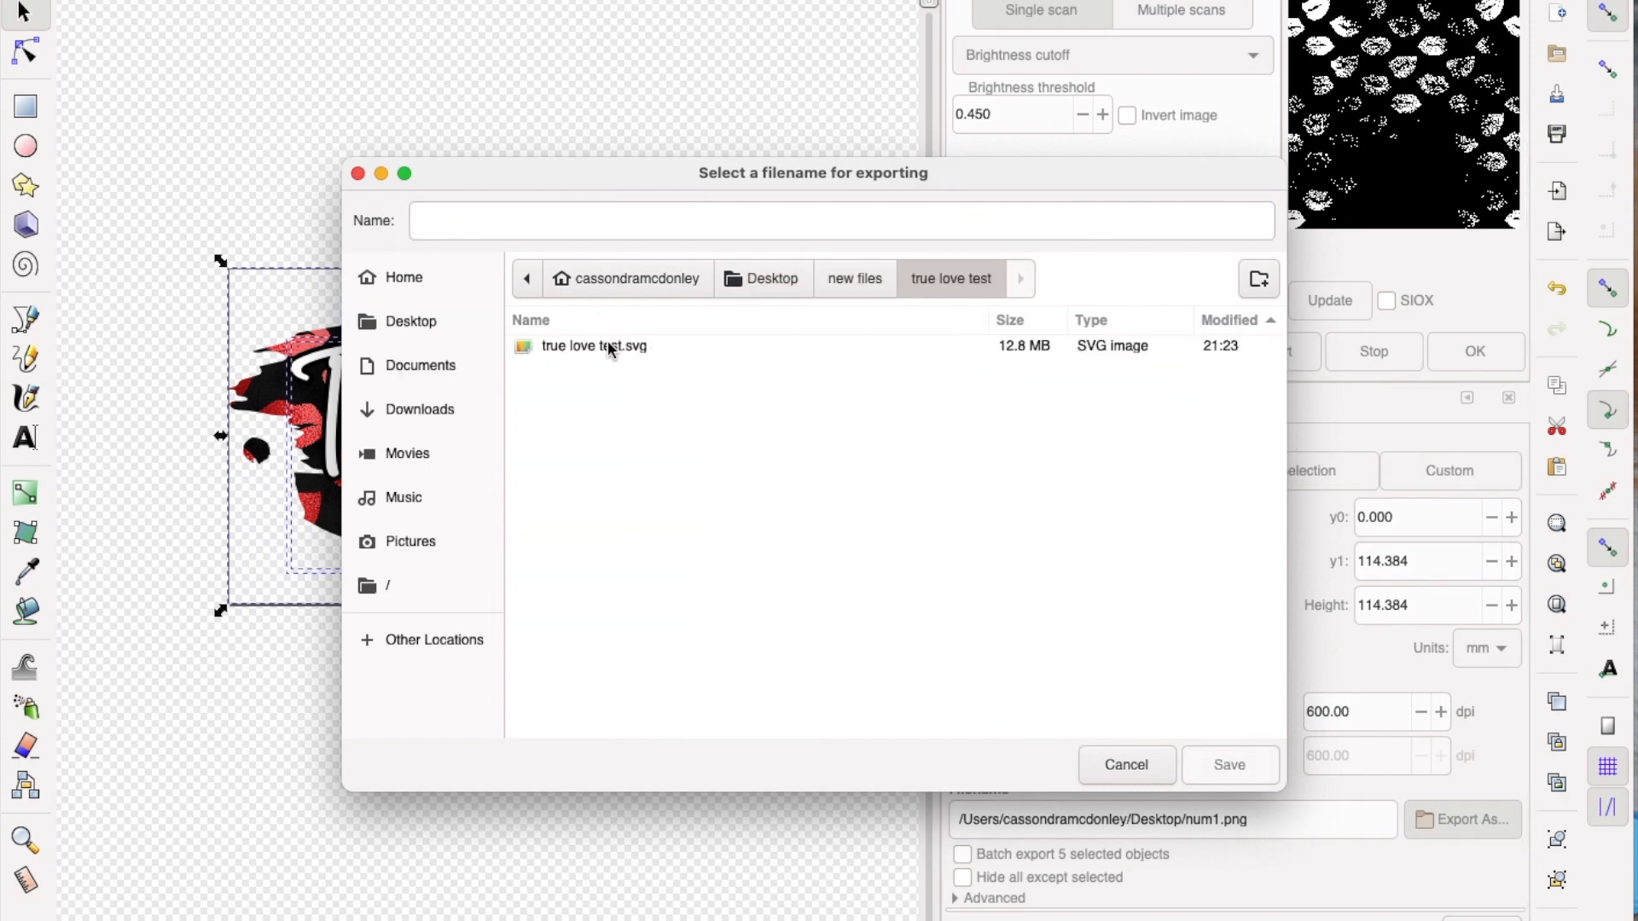
Name the image "true love test" without the svg extension, export it as PNG and deselect the design
left_click(632, 347)
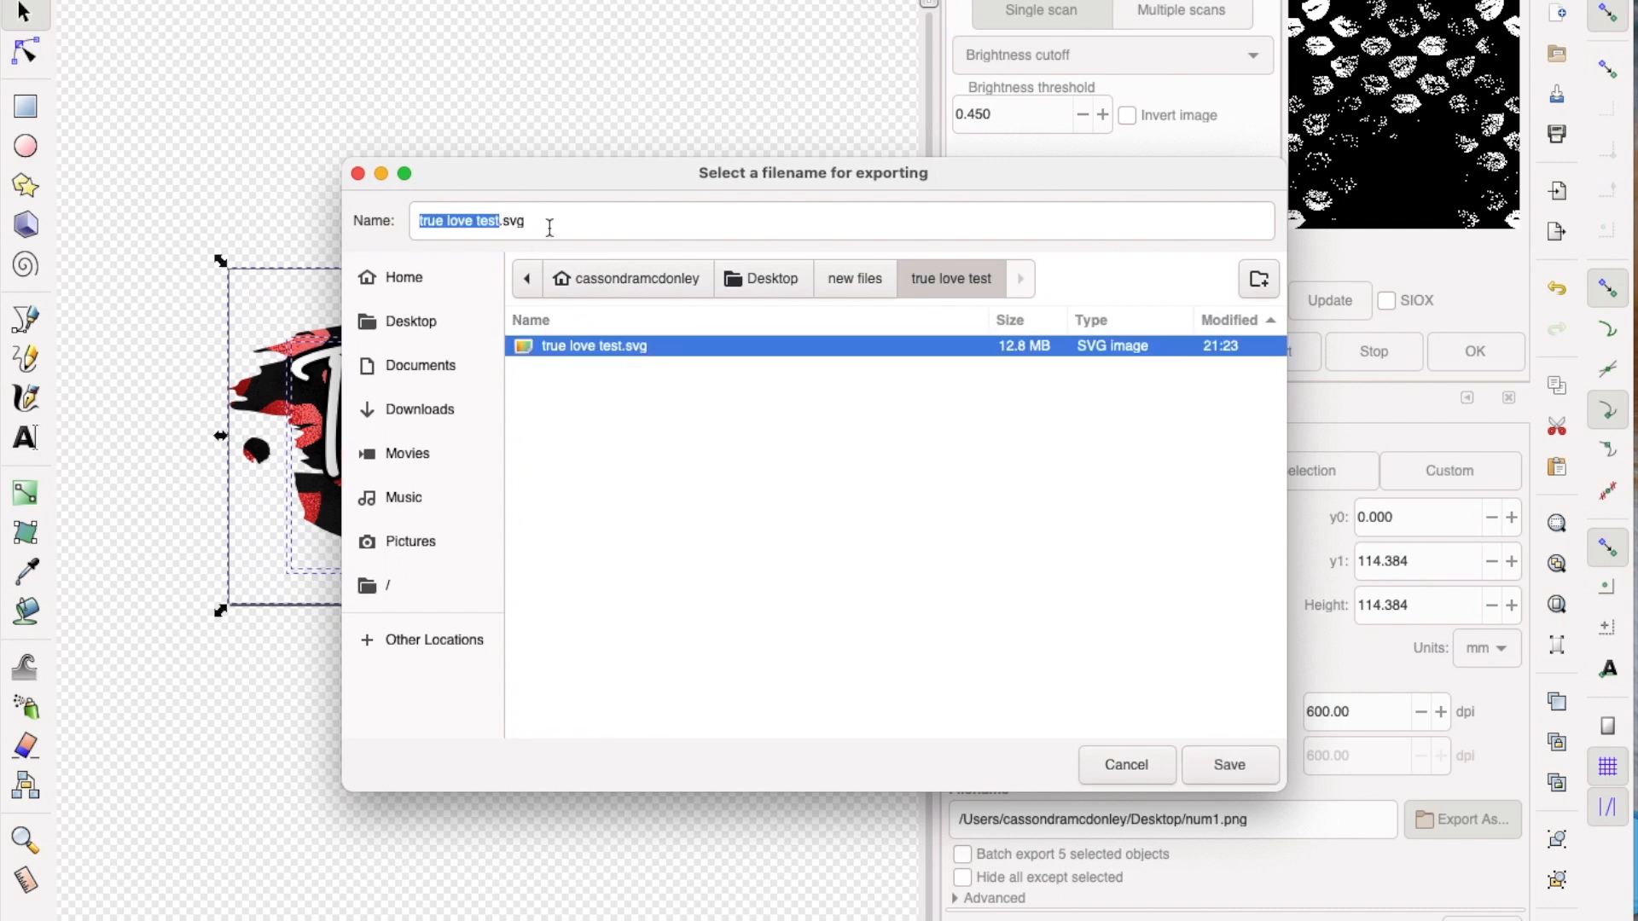
left_click(692, 219)
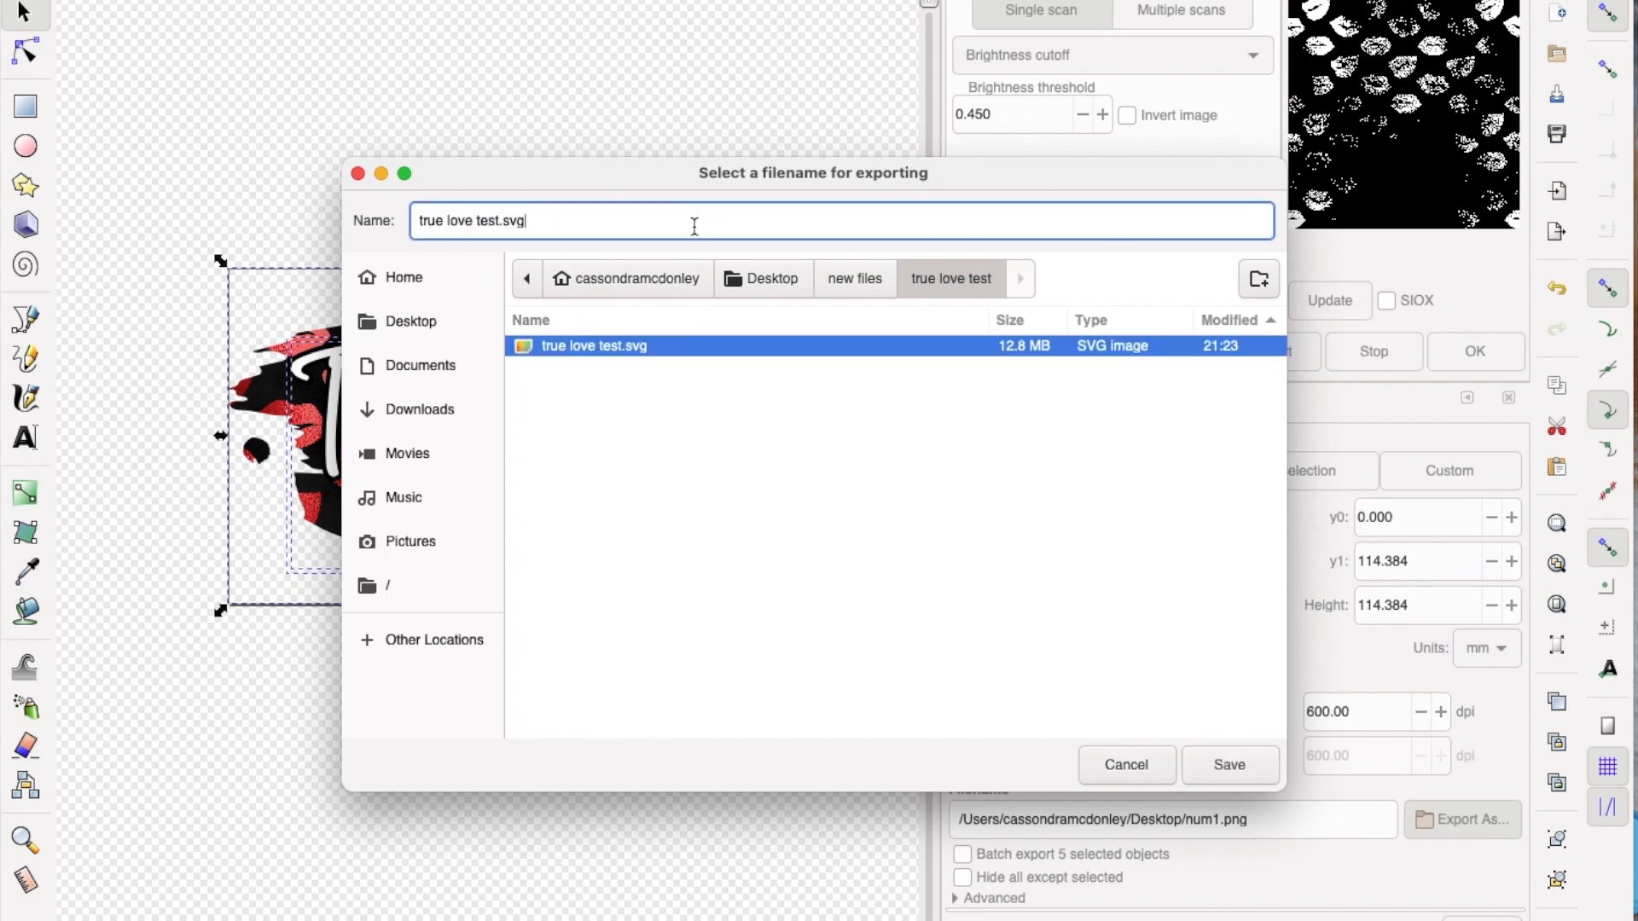
key("BackSpace")
key("BackSpace")
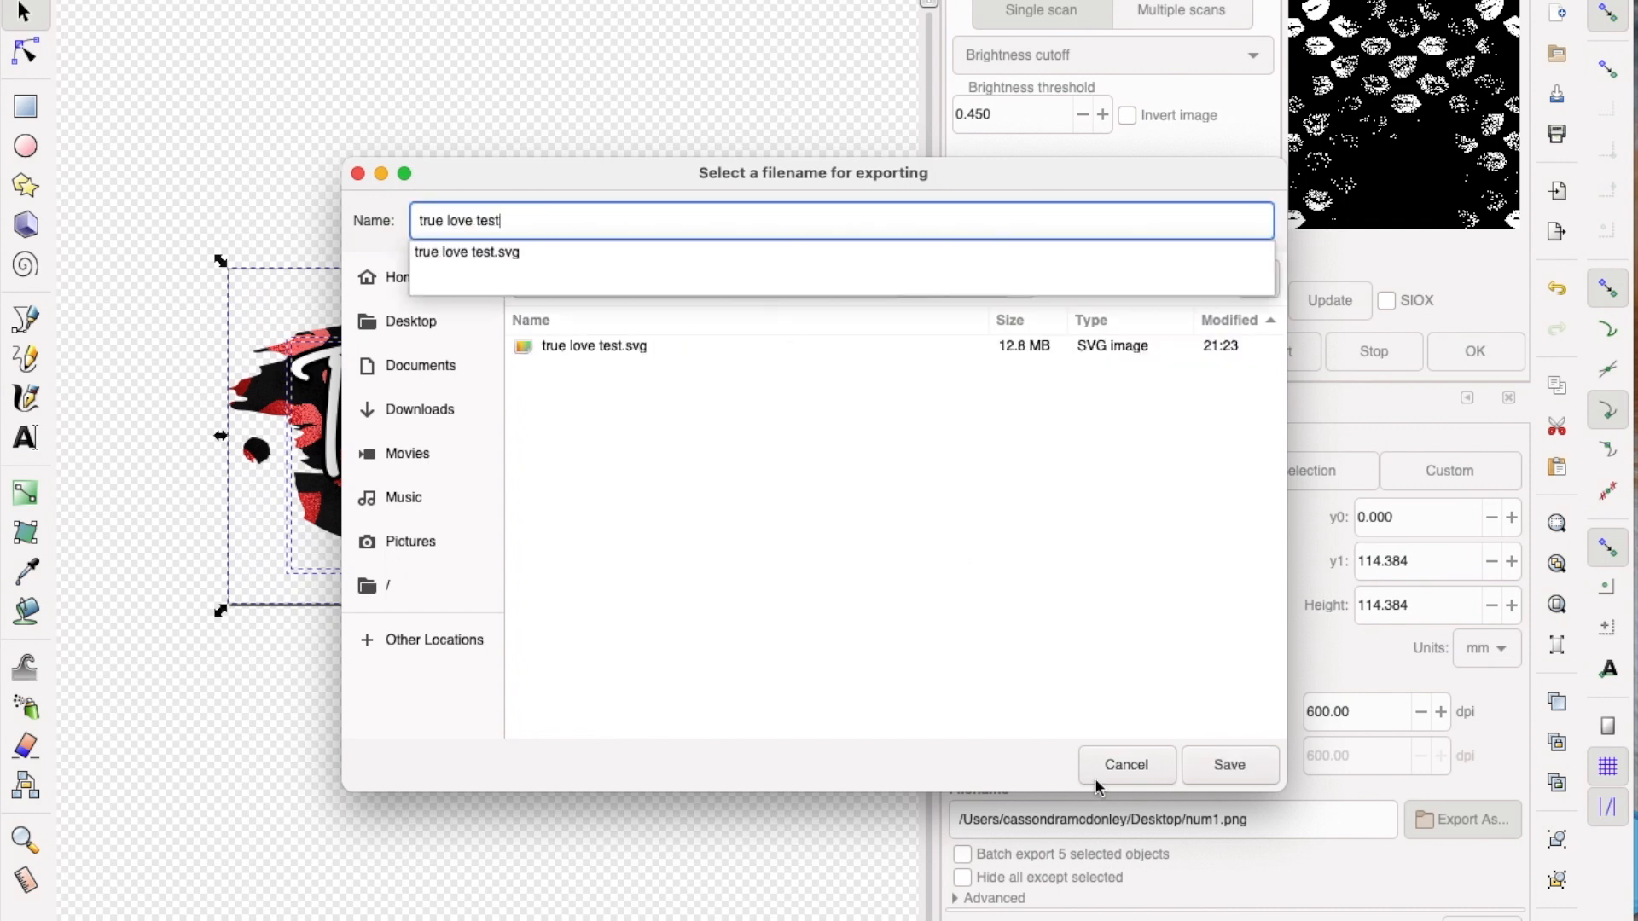
left_click(1194, 776)
left_click(1194, 776)
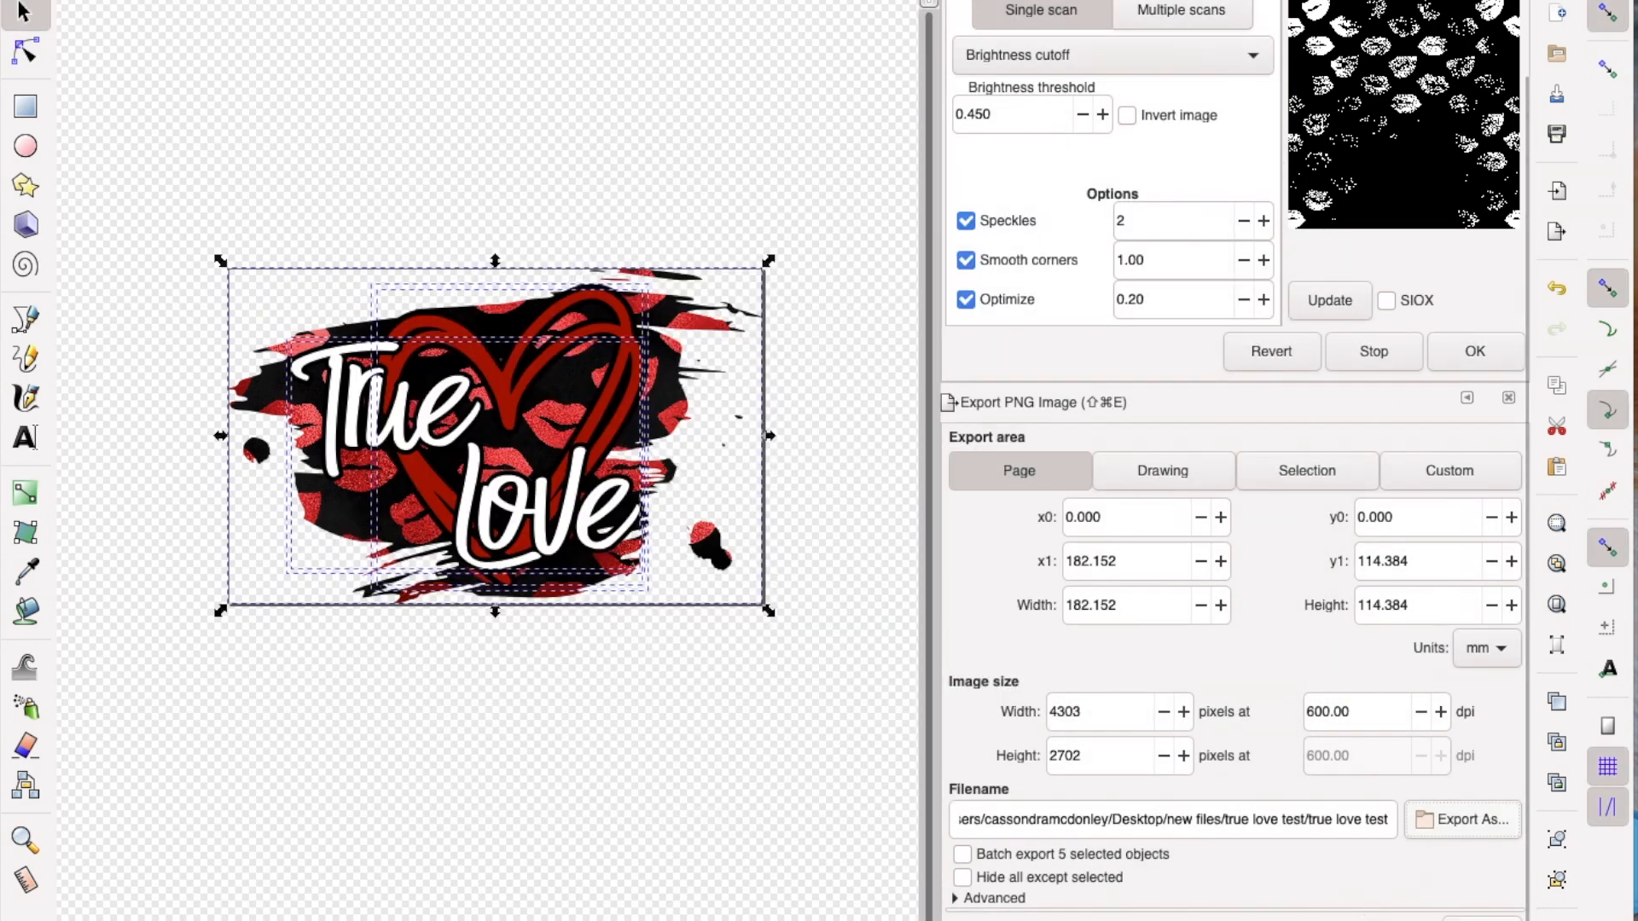
left_click(1481, 915)
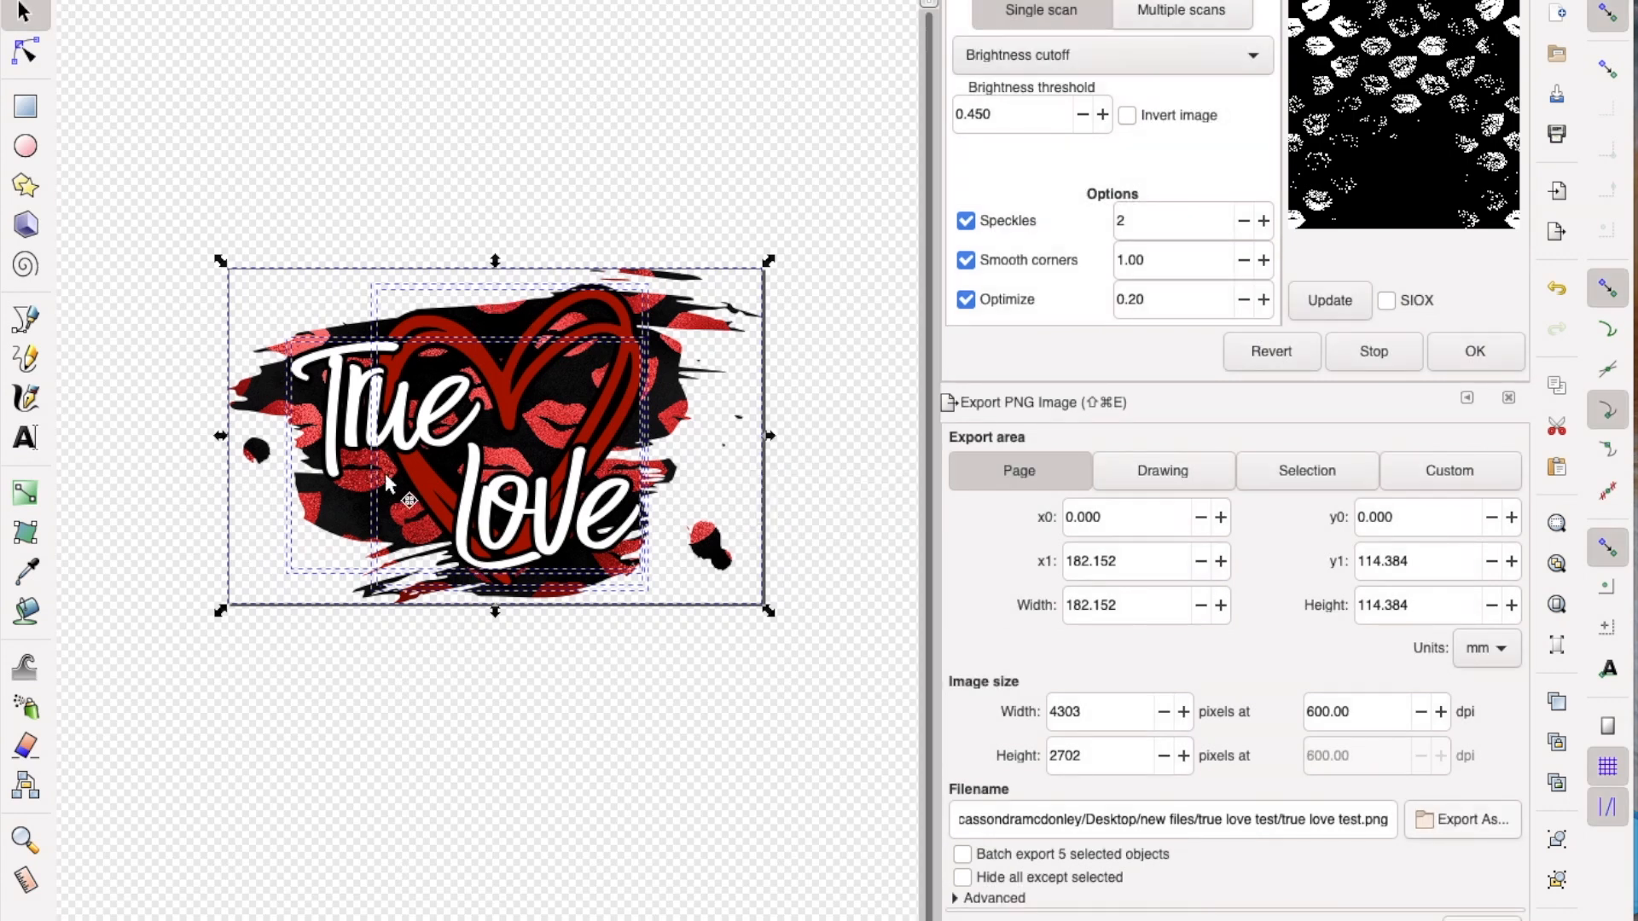
left_click(672, 182)
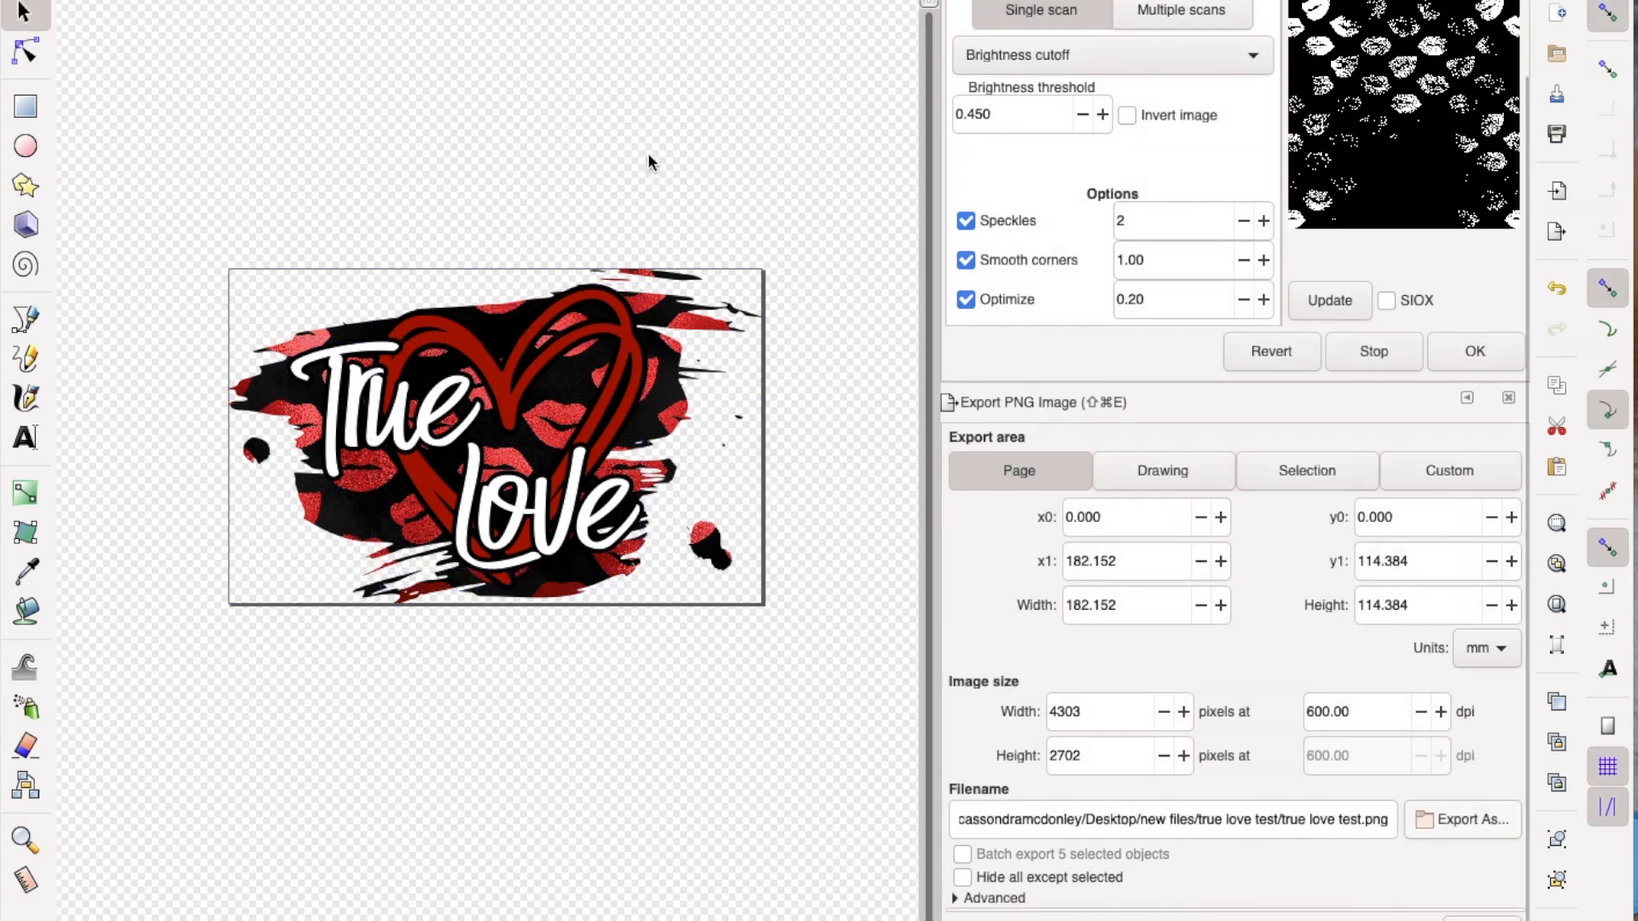